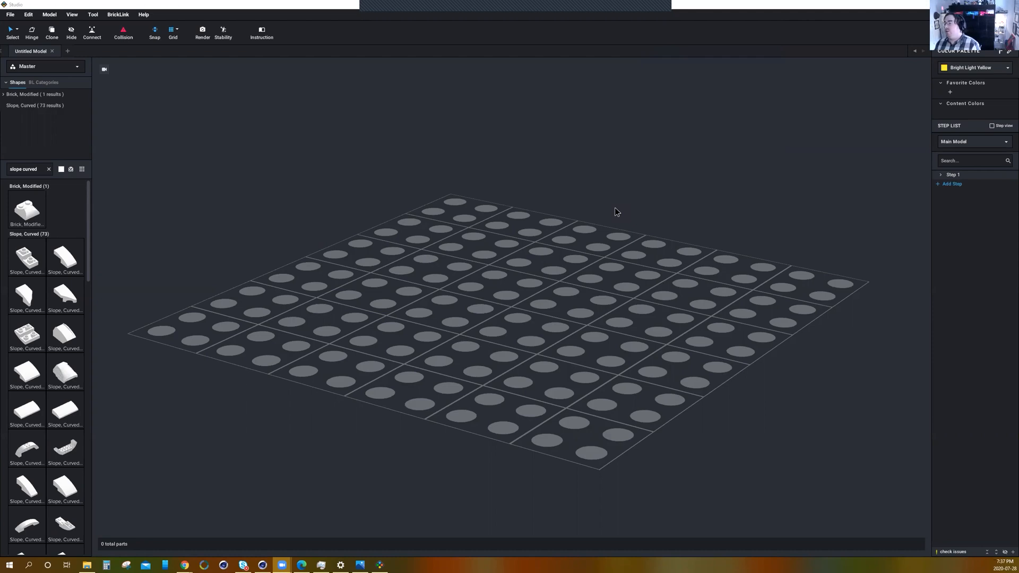
Open the import settings for an official LEGO set in the empty untitled model.
right_drag(624, 202, 634, 211)
scroll(634, 213, down, 6)
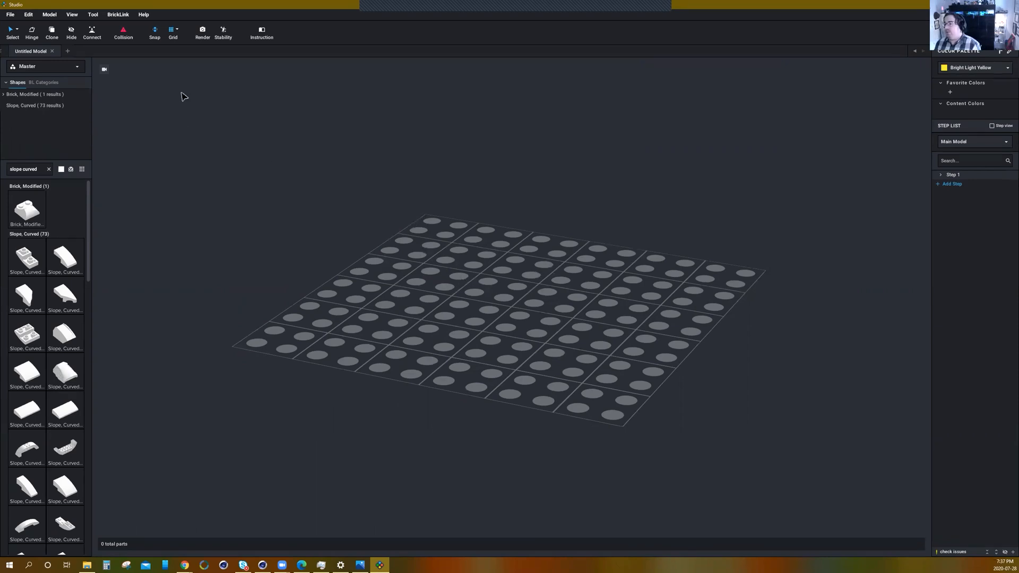
click(11, 14)
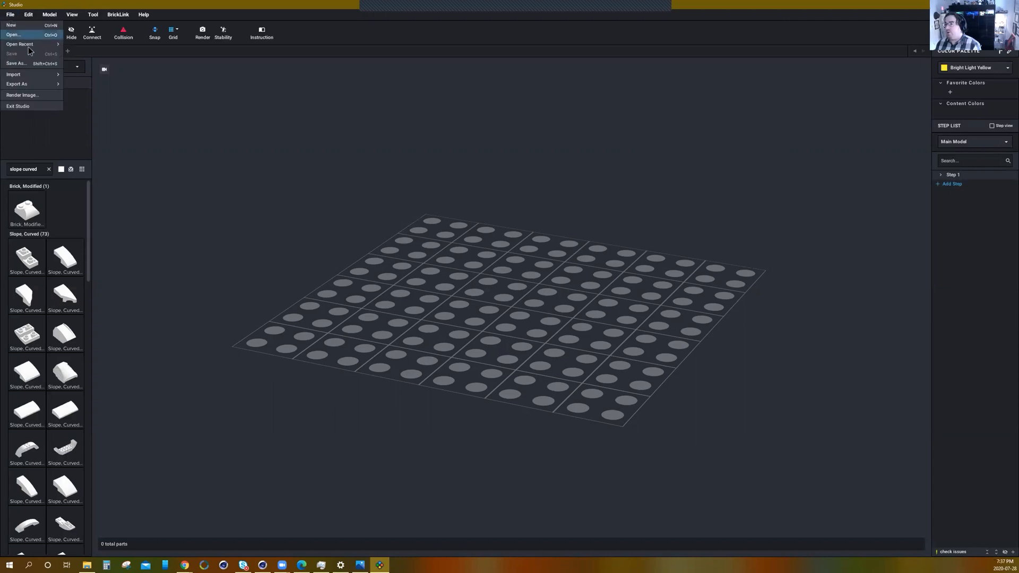
mouse_move(40, 78)
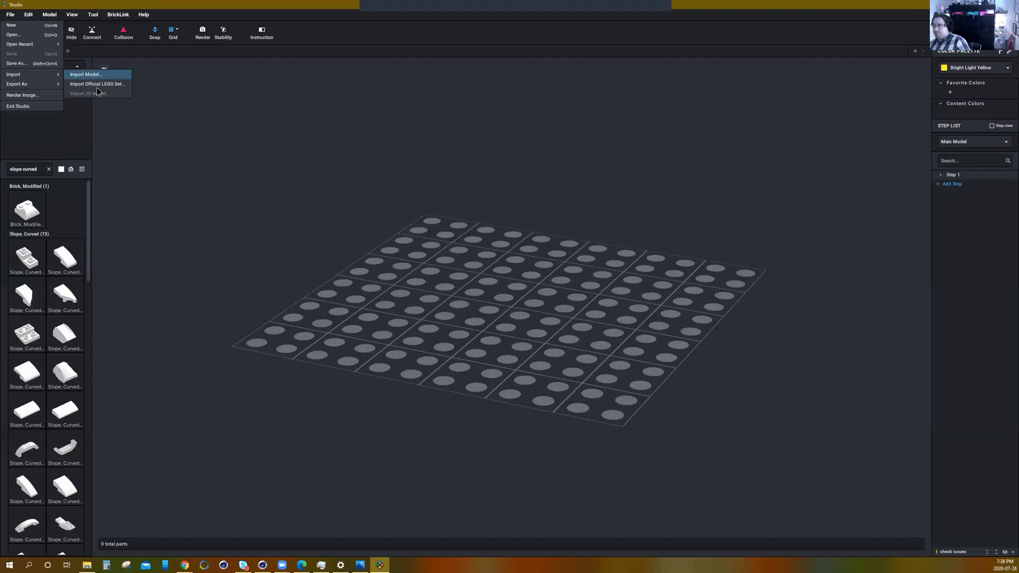
click(97, 84)
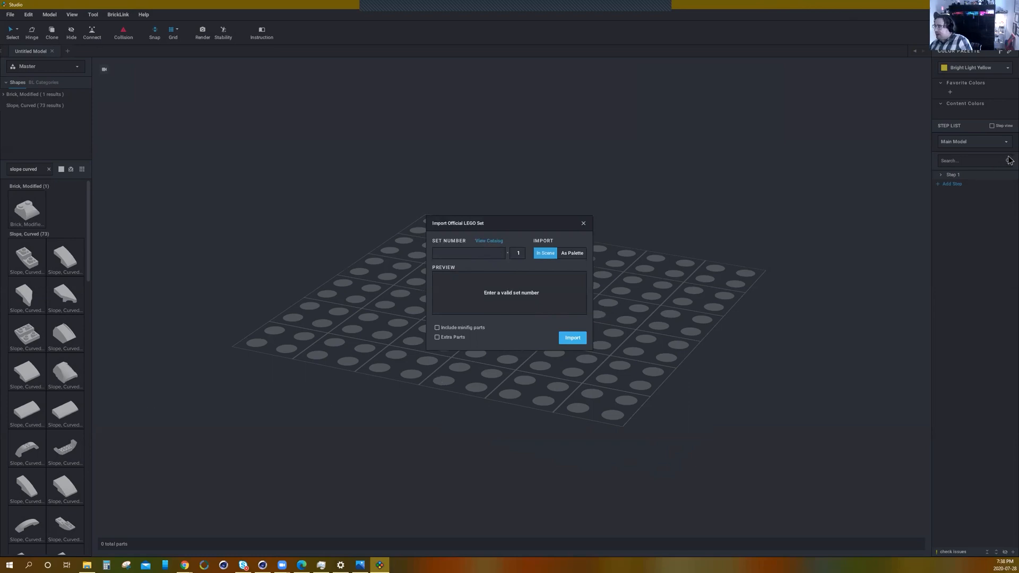
Place the Chrome window with the 6150591.pdf parrot instructions beside Studio, narrowing Chrome and widening Studio to fill the gap.
click(991, 4)
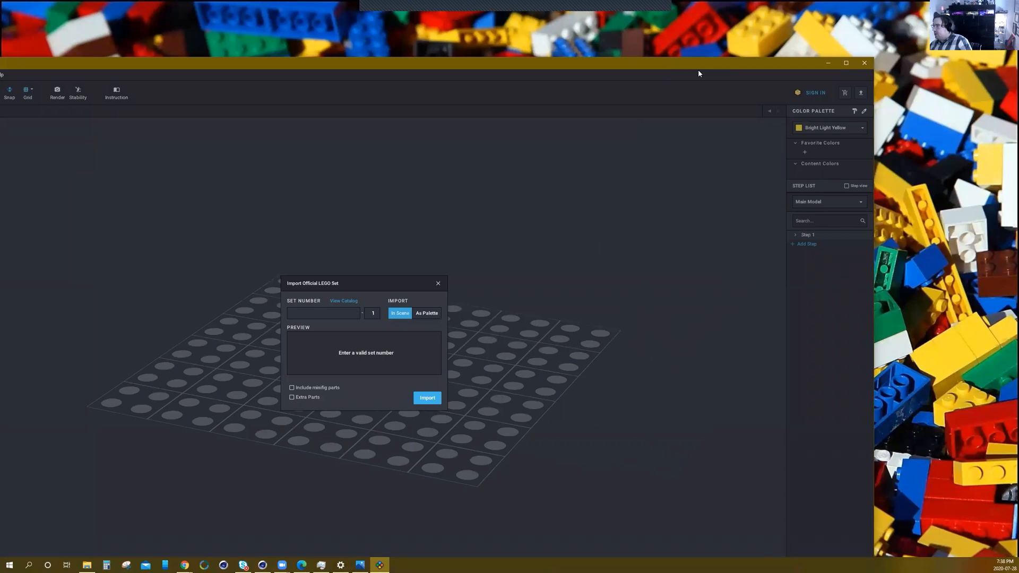
key(super+Right)
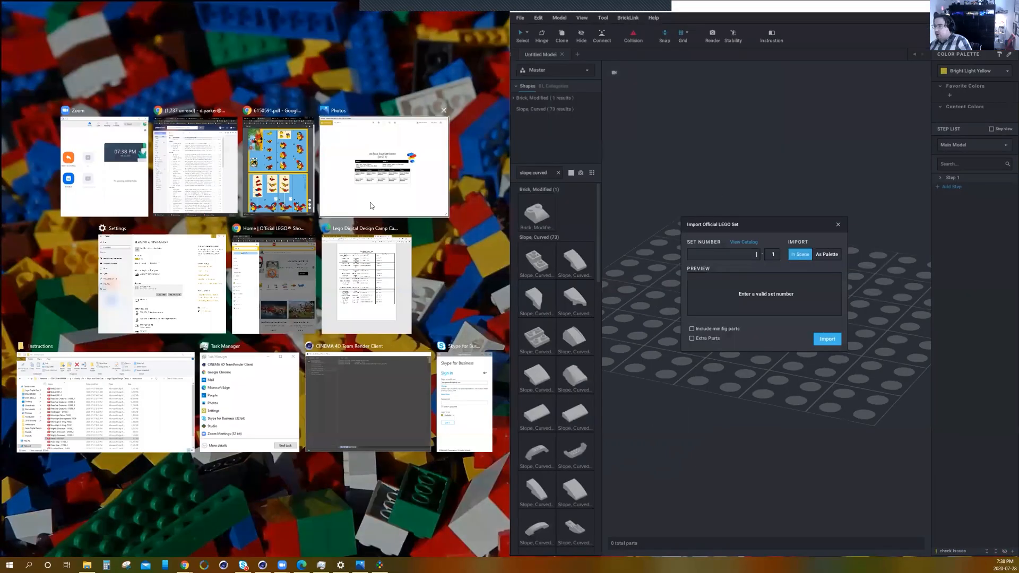
click(272, 181)
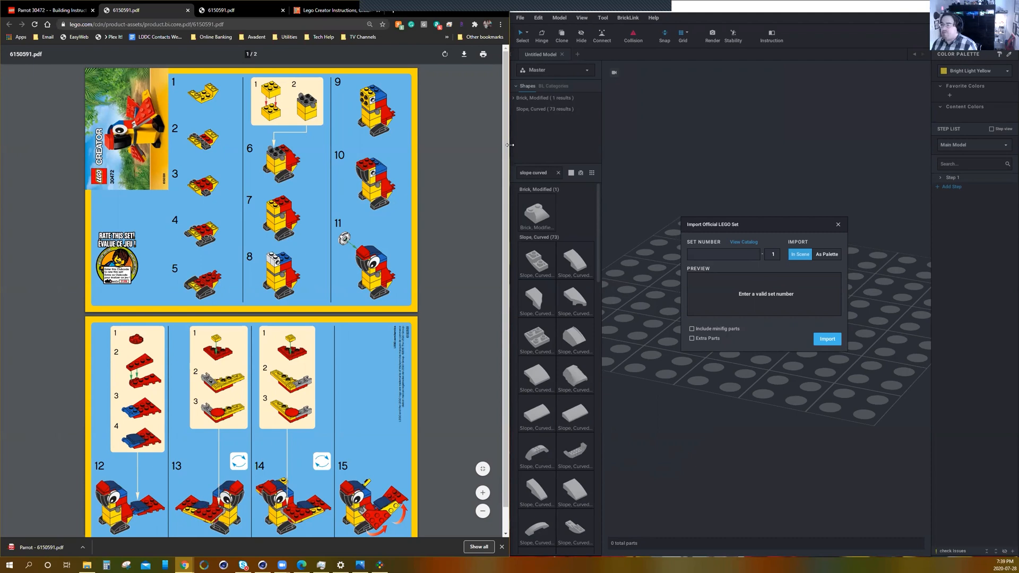
drag(510, 145, 432, 143)
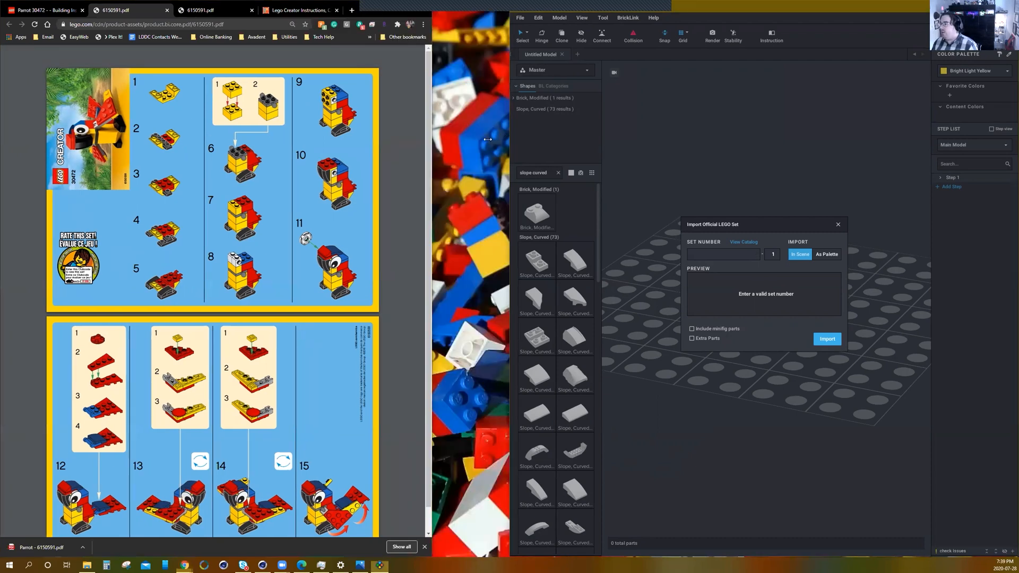
drag(487, 139, 432, 140)
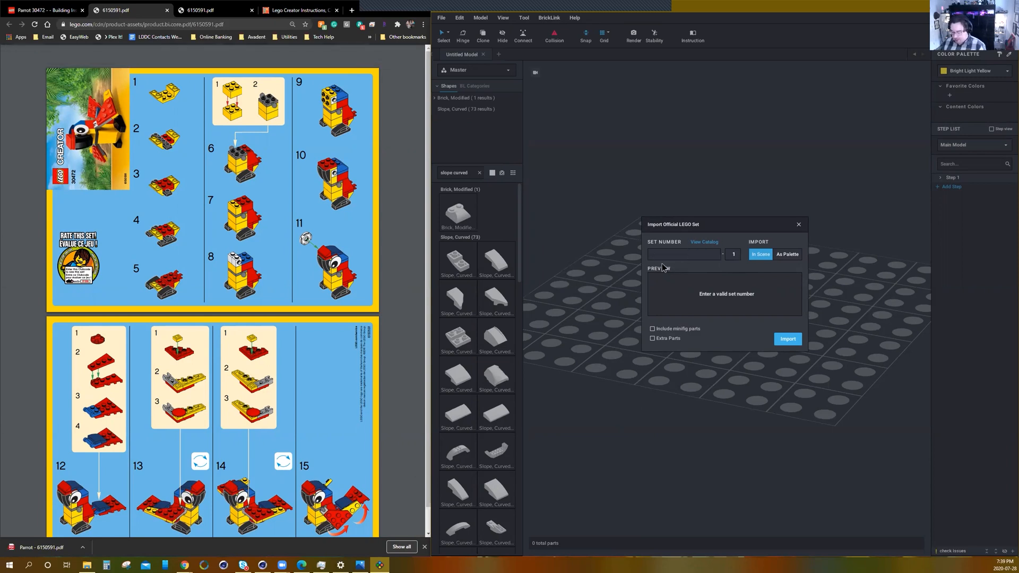
Import official LEGO set 30472, version 1, into the scene without minifig or extra parts.
text(0472)
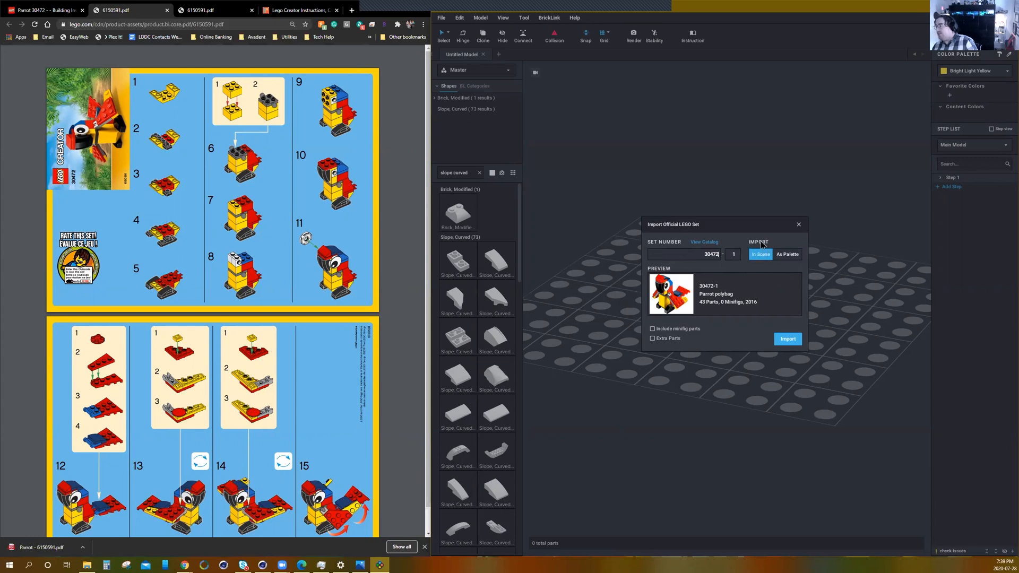
click(784, 257)
click(761, 256)
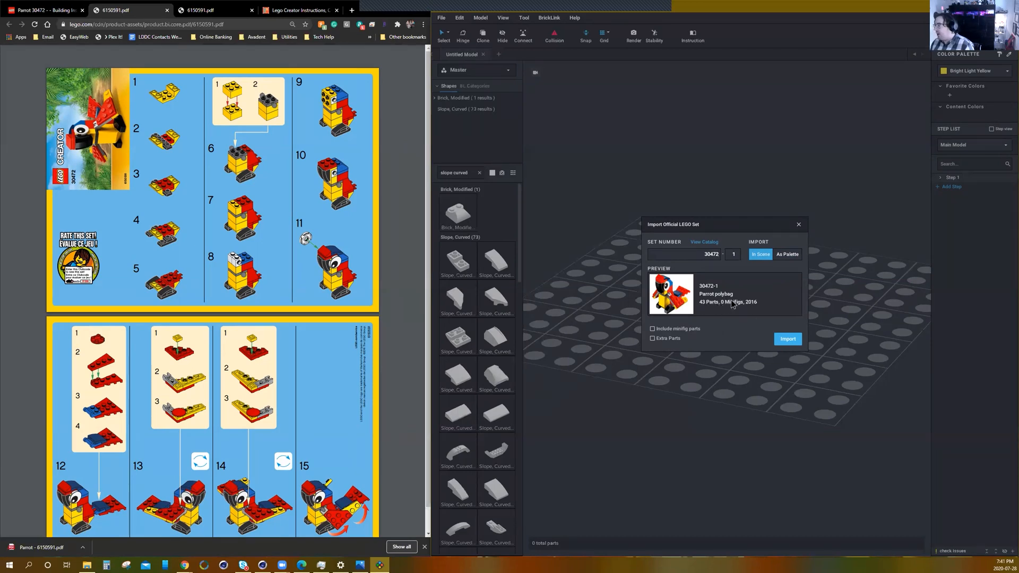
click(789, 340)
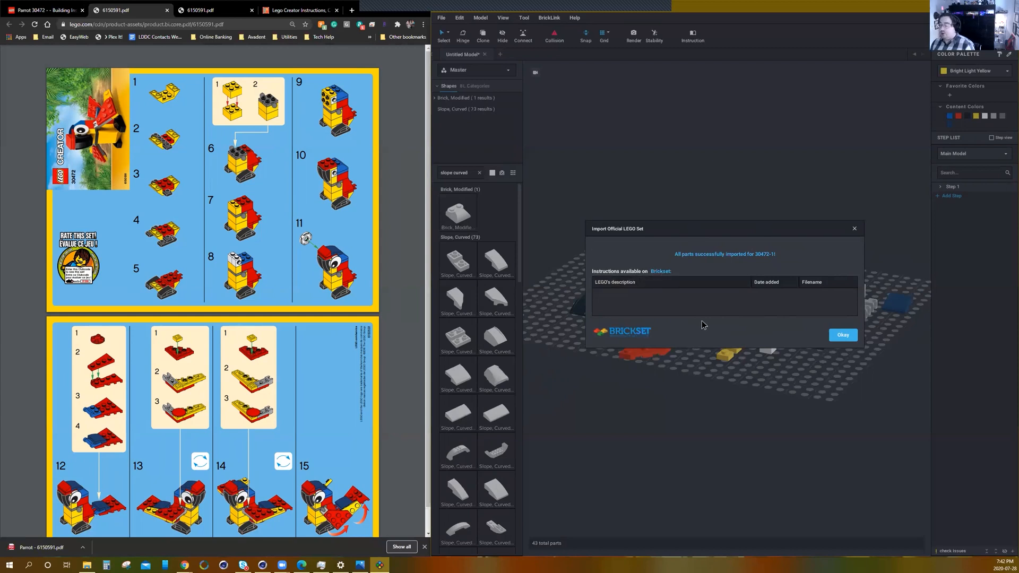
click(844, 337)
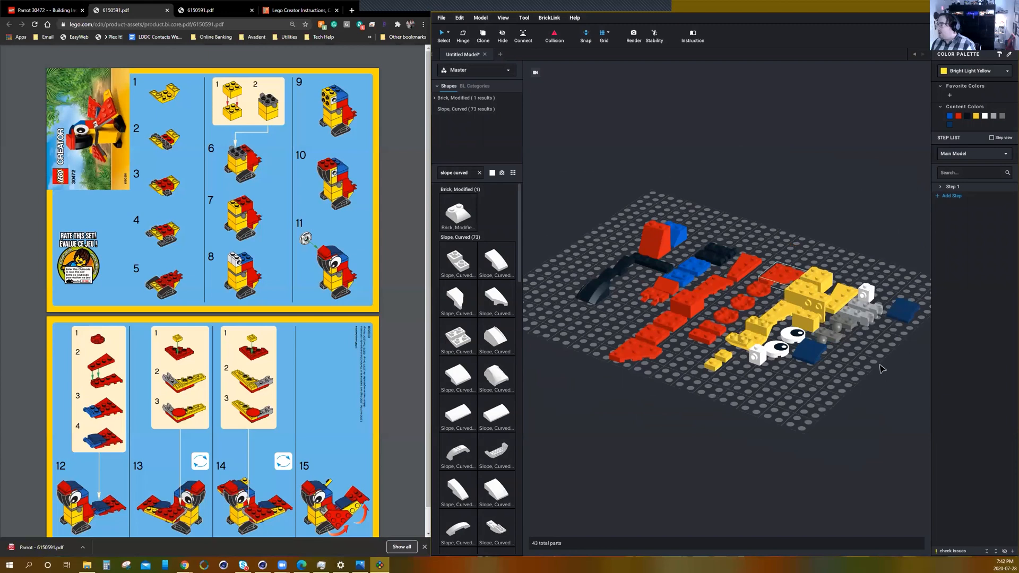
Examine the imported parrot parts on the baseplate from several angles and distances.
right_drag(785, 375, 796, 385)
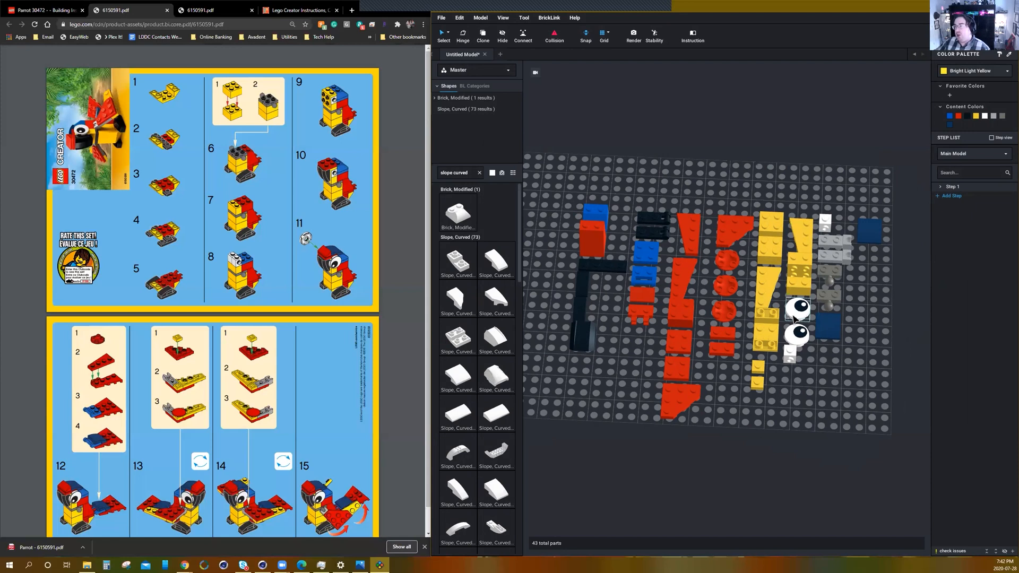
right_drag(824, 408, 805, 369)
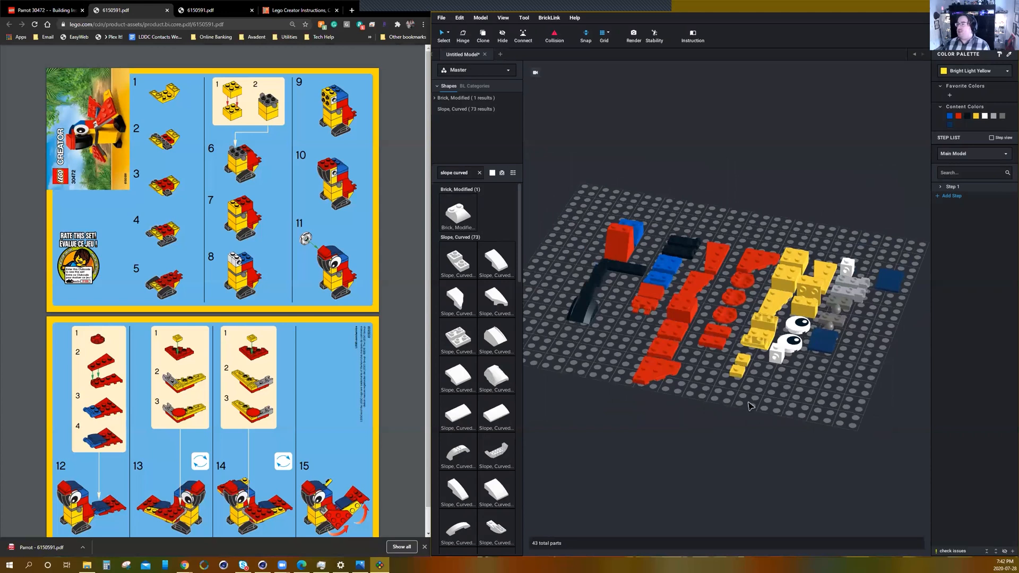
right_drag(763, 432, 736, 443)
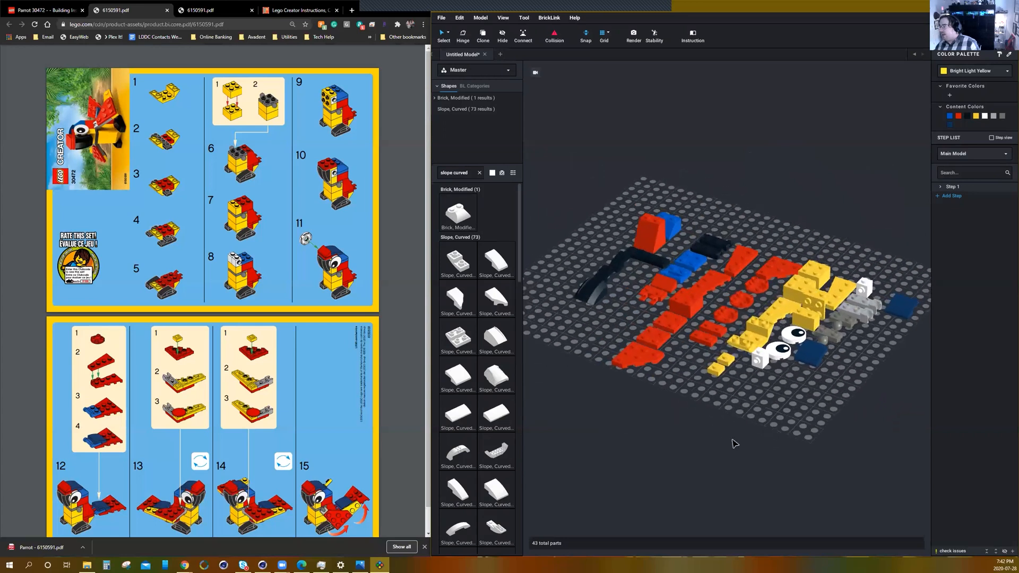
mouse_move(705, 411)
right_down()
mouse_move(731, 406)
mouse_move(712, 405)
mouse_move(704, 419)
right_up()
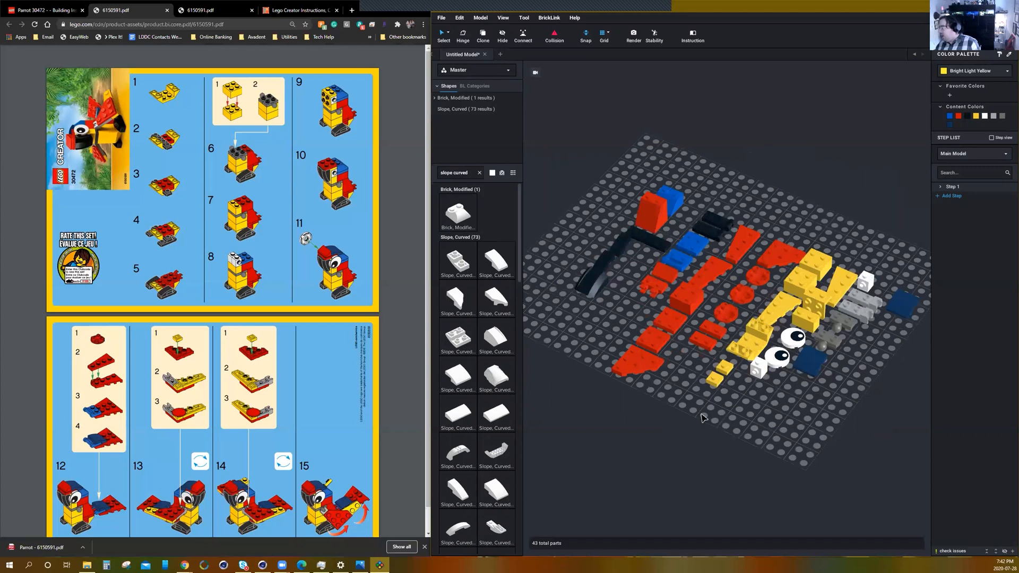
mouse_move(717, 425)
right_down()
mouse_move(728, 404)
mouse_move(698, 423)
mouse_move(778, 419)
mouse_move(725, 419)
right_up()
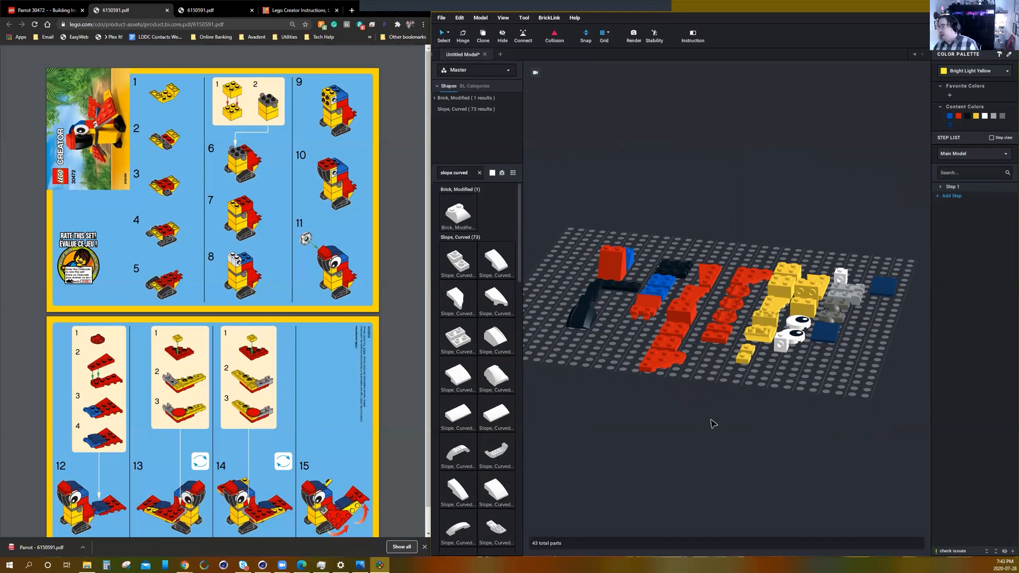
right_drag(780, 434, 781, 411)
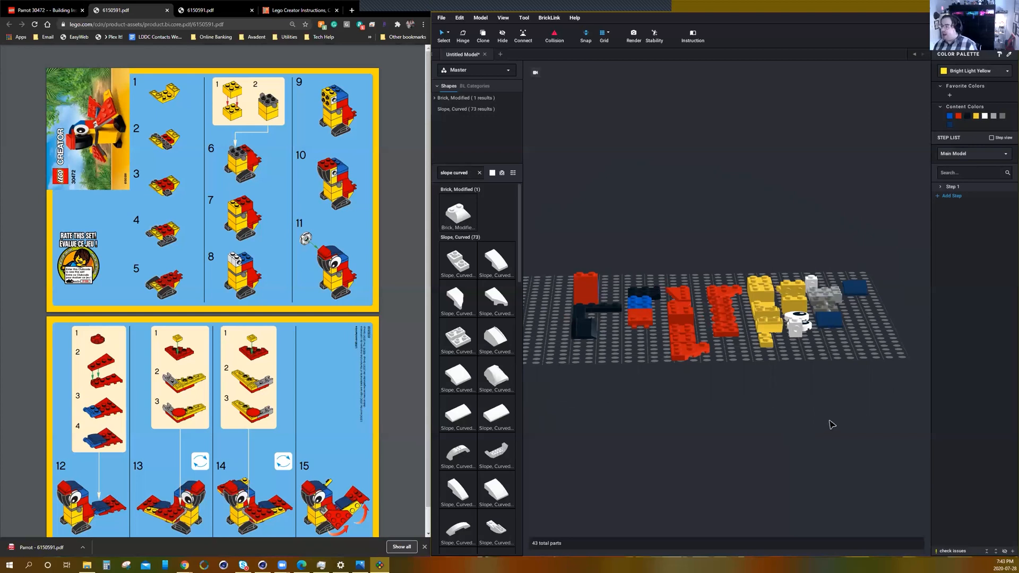
middle_drag(836, 409, 817, 449)
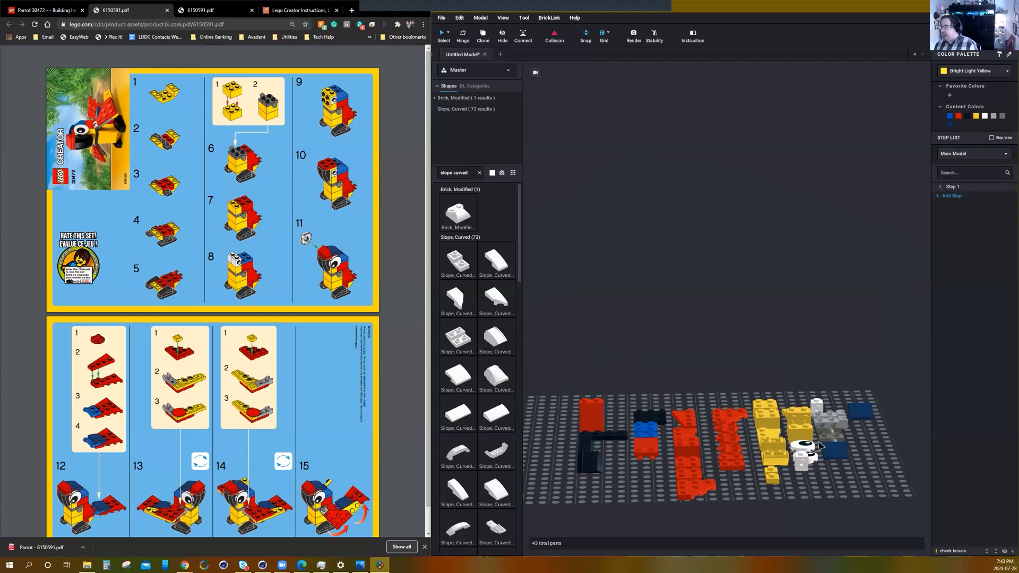
scroll(787, 449, up, 5)
scroll(787, 449, down, 6)
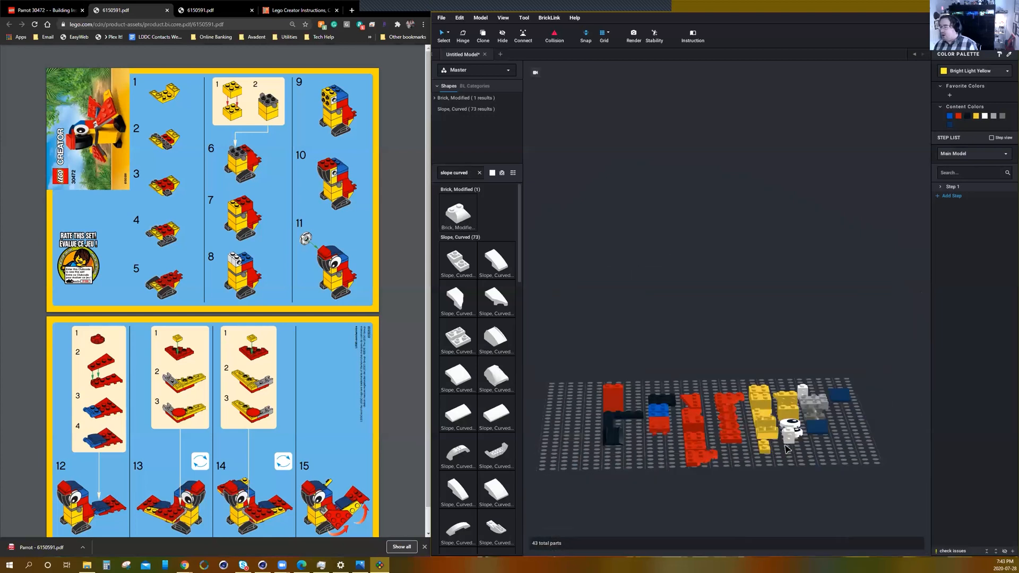
scroll(787, 449, down, 3)
scroll(787, 448, up, 6)
scroll(787, 449, down, 2)
scroll(787, 448, down, 3)
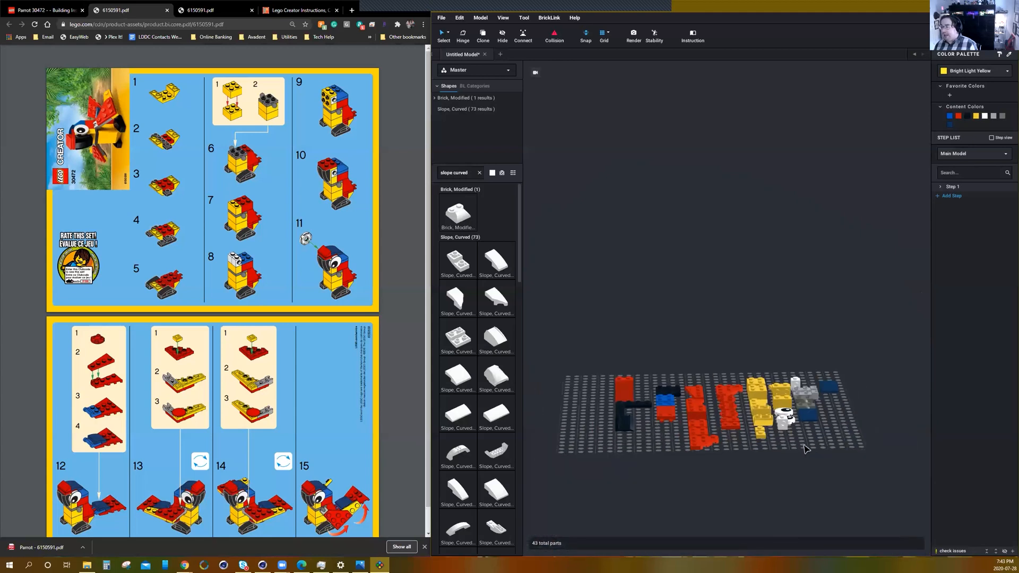
scroll(805, 449, up, 5)
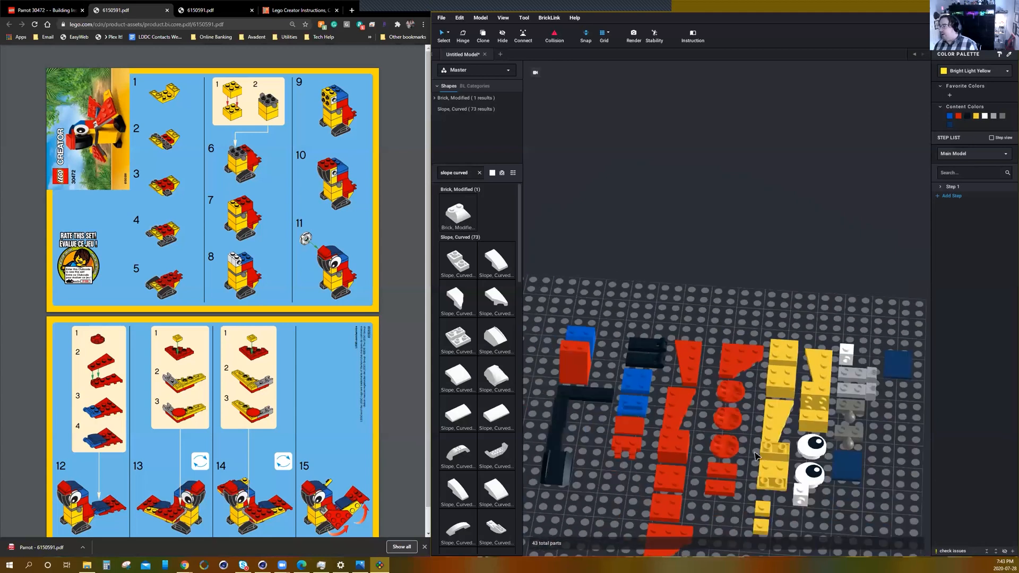
scroll(756, 455, down, 5)
scroll(775, 455, up, 3)
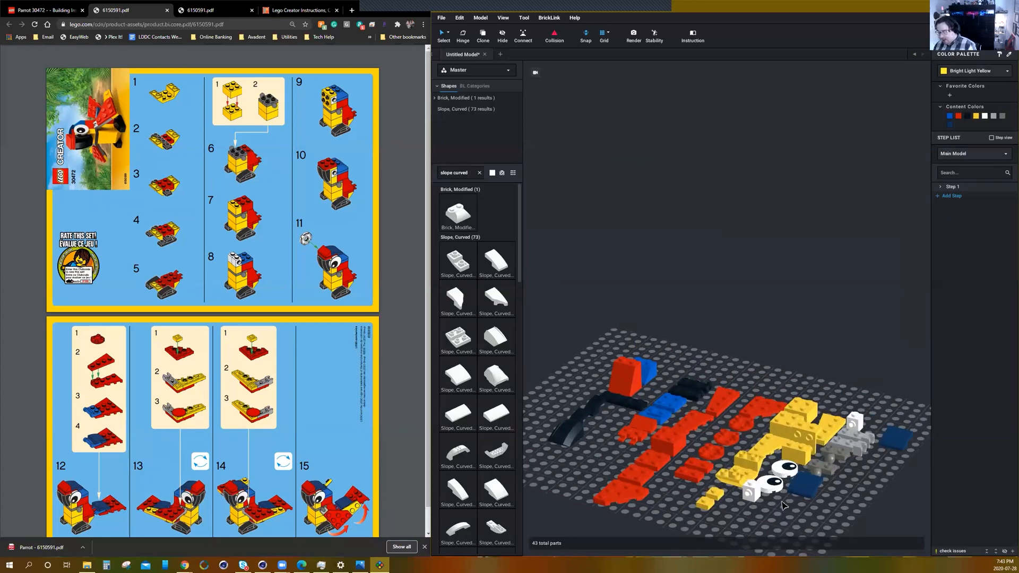
middle_drag(782, 501, 793, 465)
mouse_move(792, 453)
right_down()
mouse_move(791, 463)
mouse_move(789, 451)
right_up()
scroll(792, 447, down, 2)
scroll(792, 448, up, 2)
scroll(794, 450, down, 1)
middle_drag(790, 451, 811, 445)
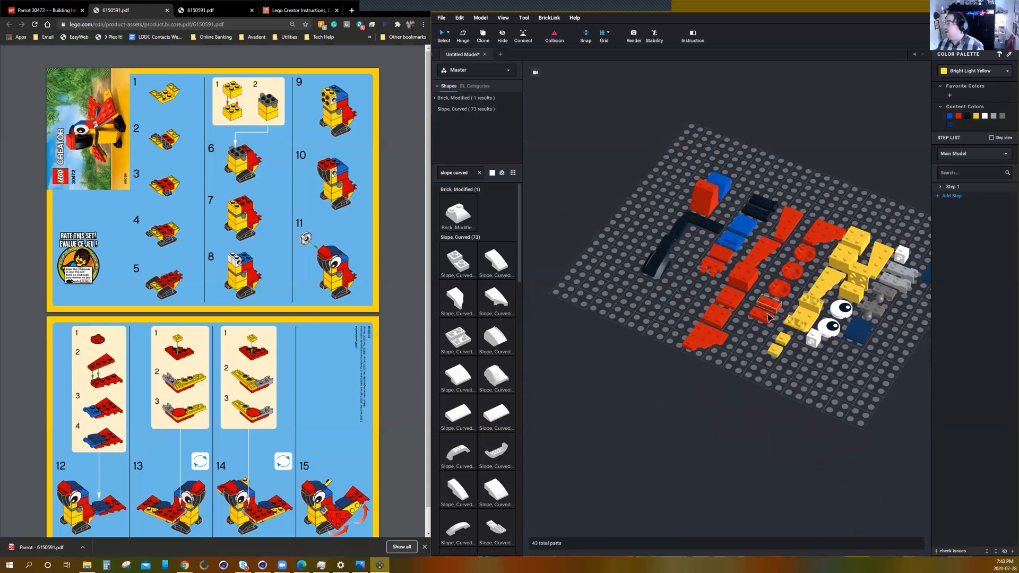
Move the yellow inverted 45 4 x 2 double slope to an empty area of the baseplate, away from the other parts.
drag(804, 322, 672, 424)
drag(670, 423, 660, 423)
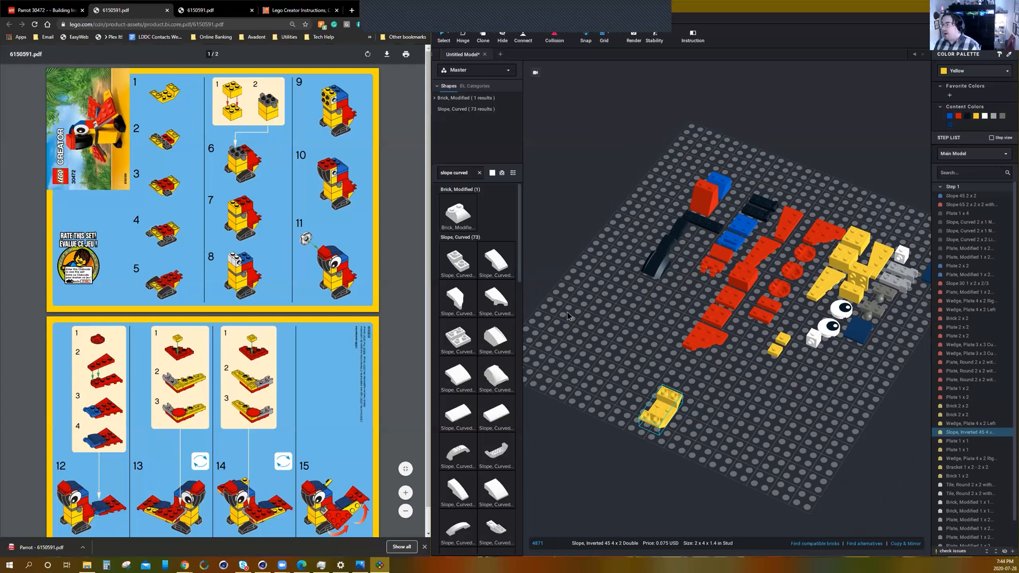
click(734, 404)
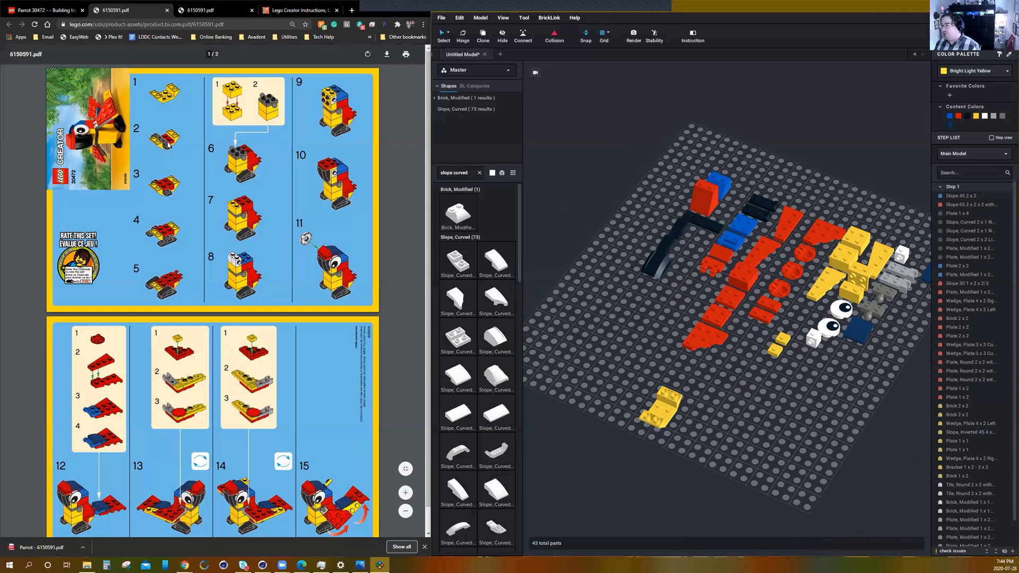
Place the black 1 x 4 plate across the yellow inverted slope, and a red 1 x 2 plate beside it on the slope's centre.
drag(717, 227, 672, 419)
click(743, 421)
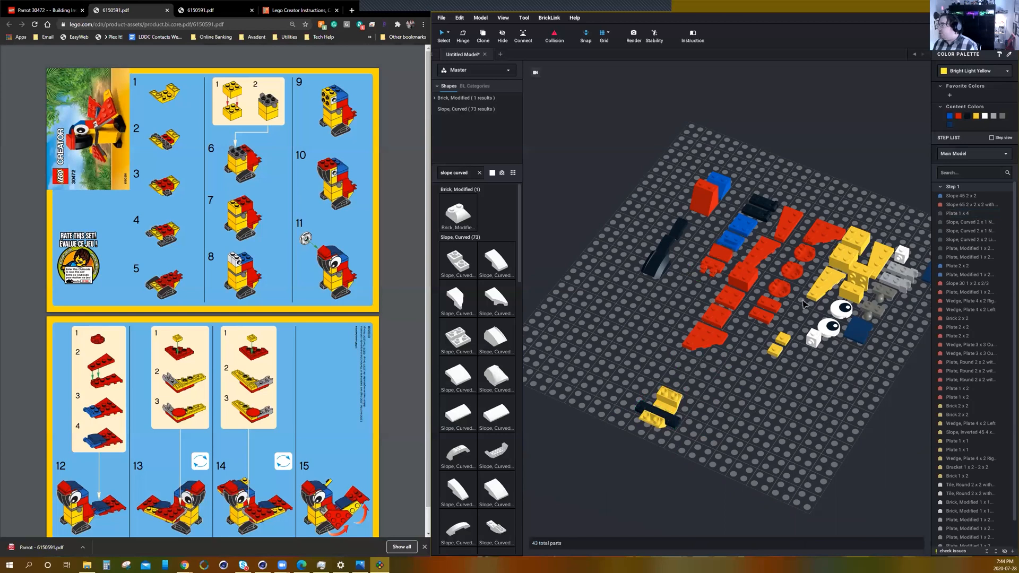
drag(774, 308, 671, 410)
click(729, 404)
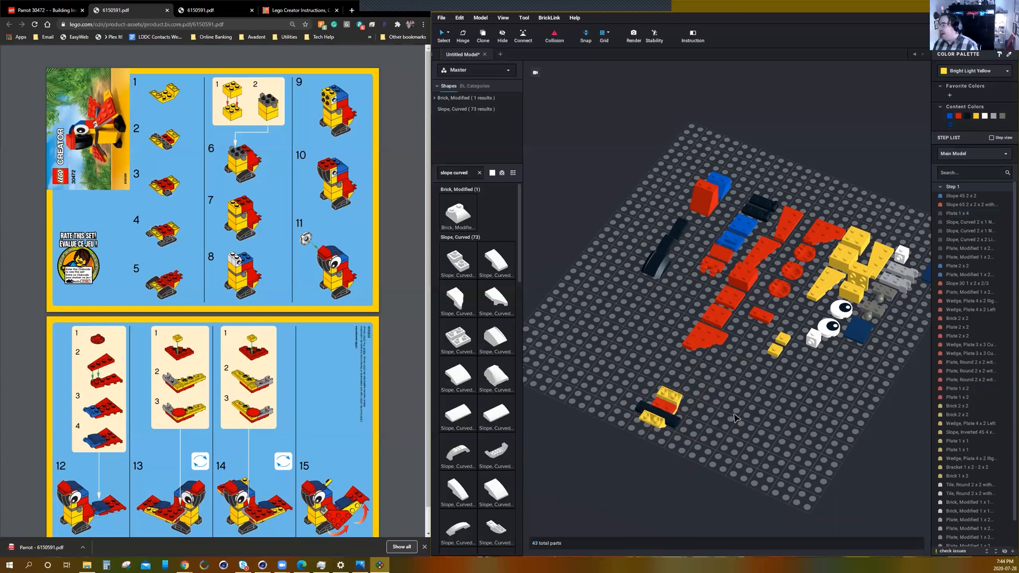
scroll(653, 445, up, 3)
scroll(646, 442, up, 2)
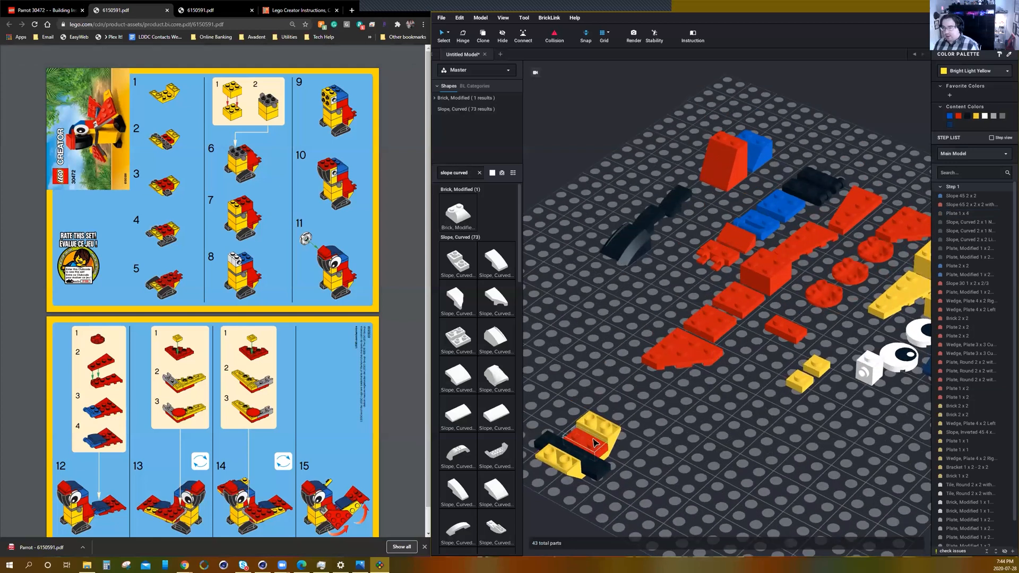
mouse_move(594, 448)
mouse_down()
mouse_move(832, 449)
mouse_move(751, 470)
mouse_move(772, 451)
mouse_move(700, 432)
mouse_move(729, 430)
mouse_move(743, 410)
mouse_move(722, 425)
mouse_move(576, 446)
mouse_move(606, 443)
mouse_move(624, 409)
mouse_move(612, 418)
mouse_move(619, 425)
mouse_move(593, 410)
mouse_move(621, 426)
mouse_move(598, 436)
mouse_move(597, 456)
mouse_move(568, 435)
mouse_move(570, 456)
mouse_move(604, 421)
mouse_move(624, 429)
mouse_move(567, 455)
mouse_move(594, 442)
mouse_up()
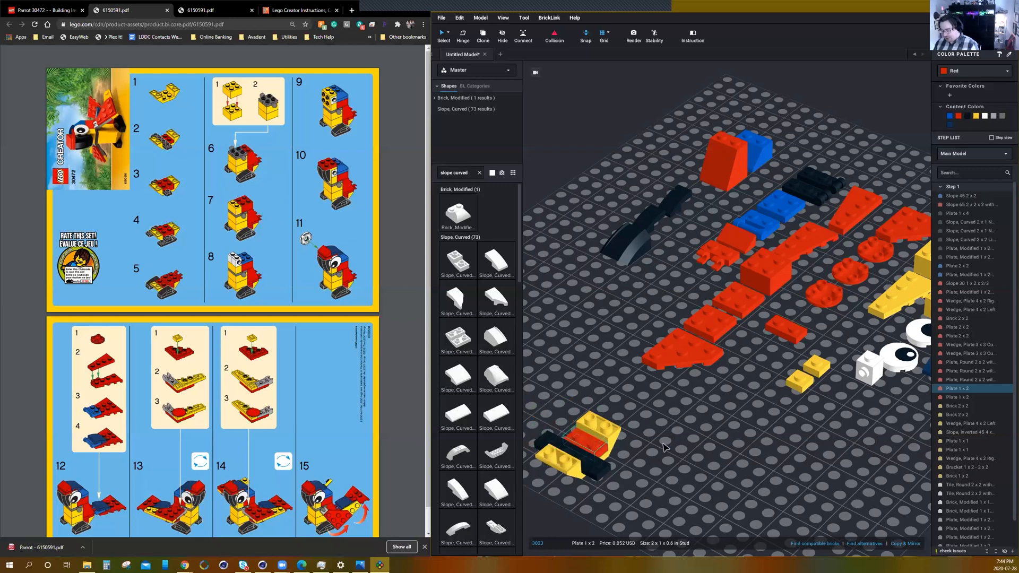
Place a red 2 x 2 plate on top of the black 1 x 4 and red 1 x 2 plates at the assembly's centre.
scroll(667, 454, down, 3)
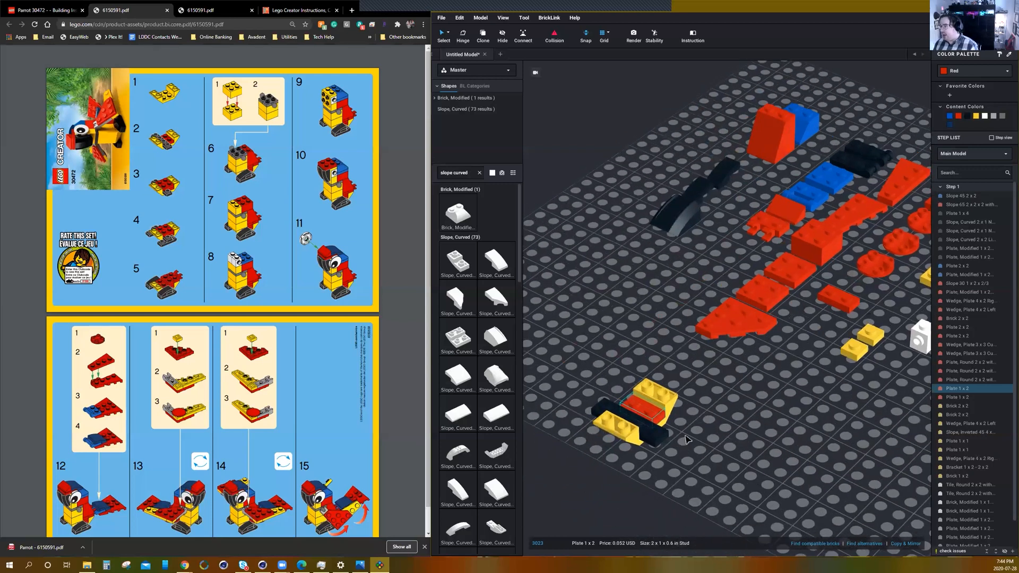
scroll(692, 437, down, 2)
right_drag(692, 437, 667, 301)
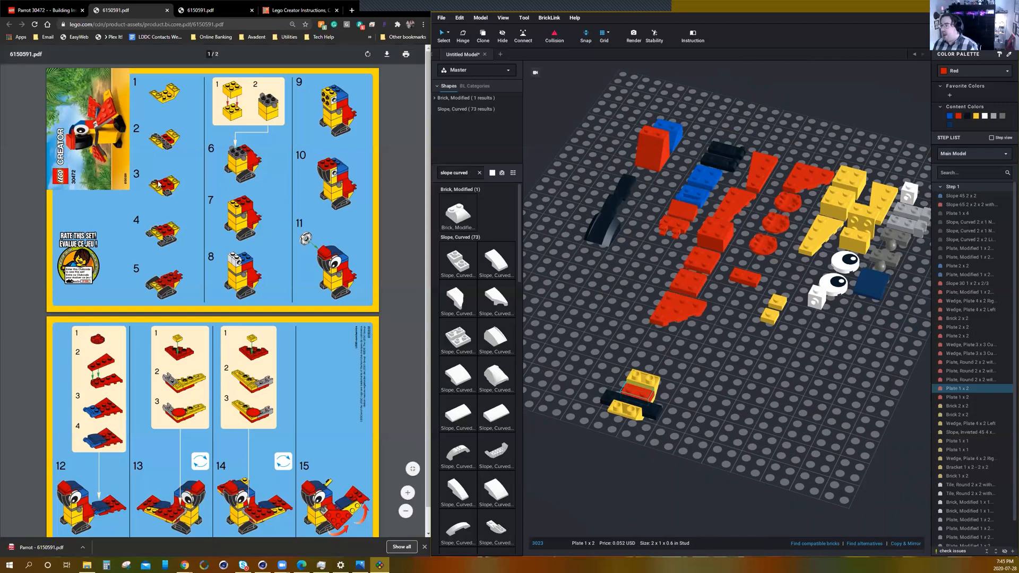
drag(685, 276, 637, 390)
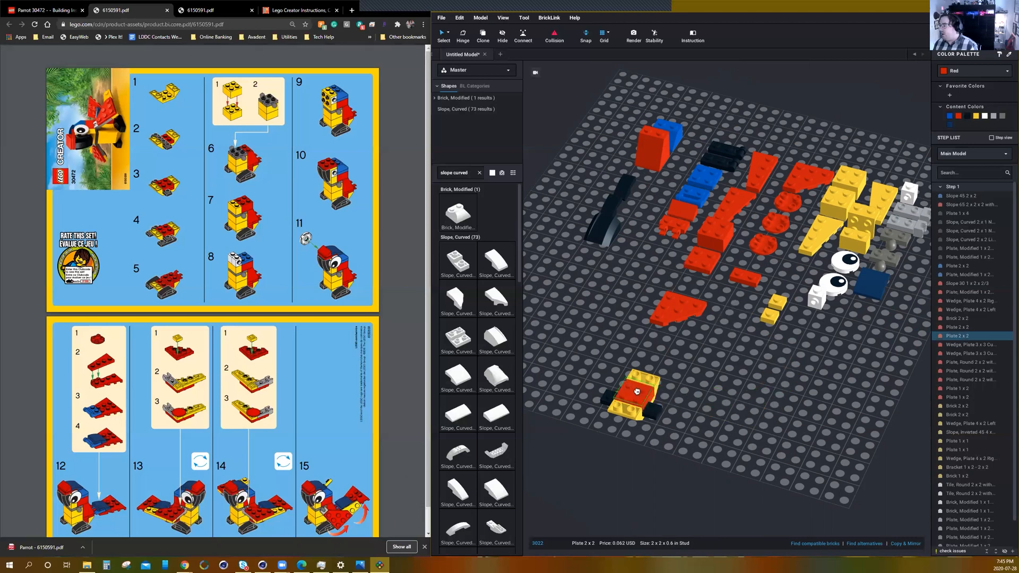
click(718, 399)
right_drag(719, 399, 742, 400)
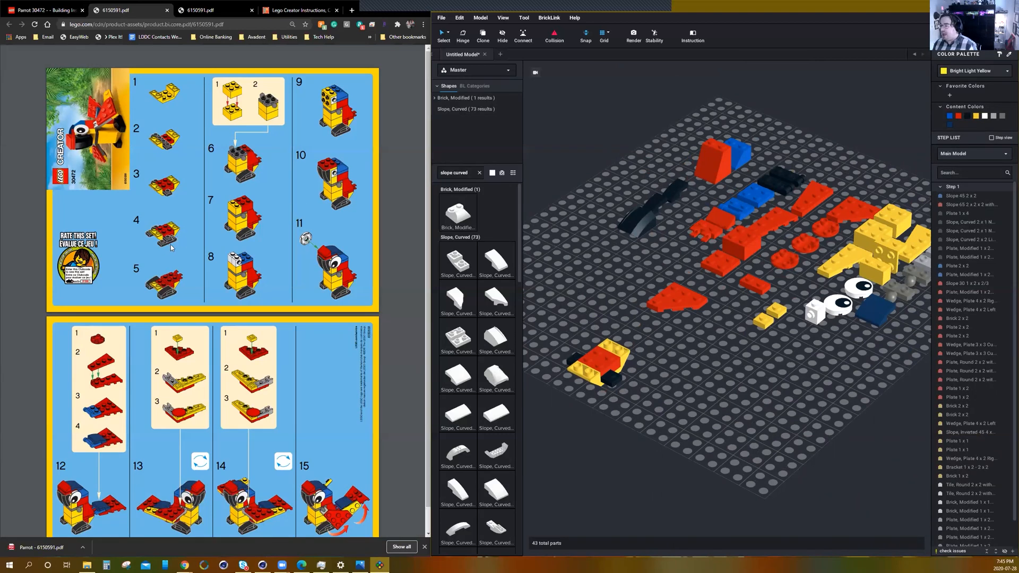
Move a black 1 x 2 plate with end handle to empty space near the assembly and rotate it parallel to the yellow slope's length.
drag(779, 186, 686, 400)
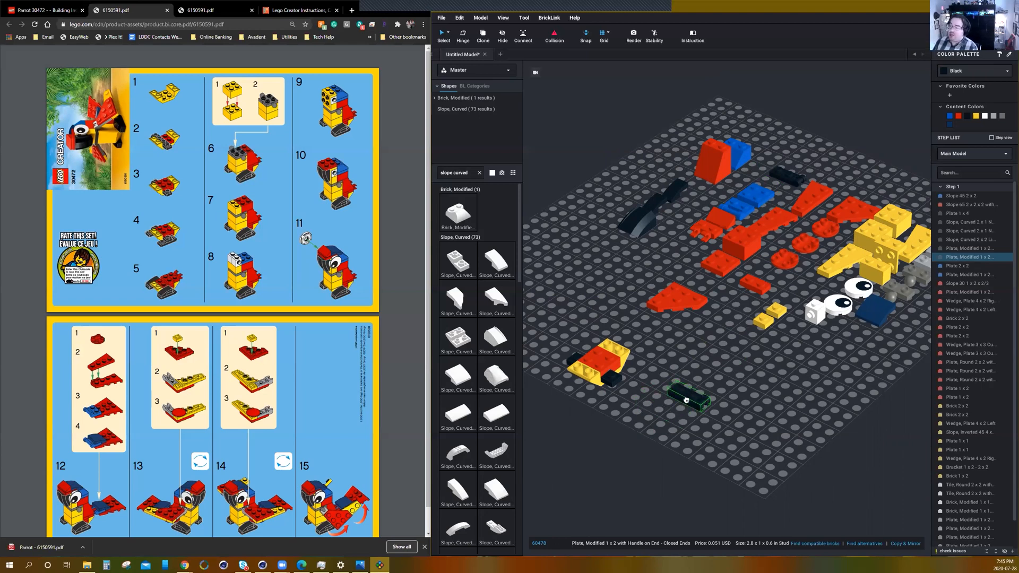
drag(686, 400, 694, 360)
key(Right)
key(Right)
key(Right)
key(Right)
key(Right)
key(Down)
key(Down)
key(Right)
key(Right)
key(Right)
key(Right)
key(Right)
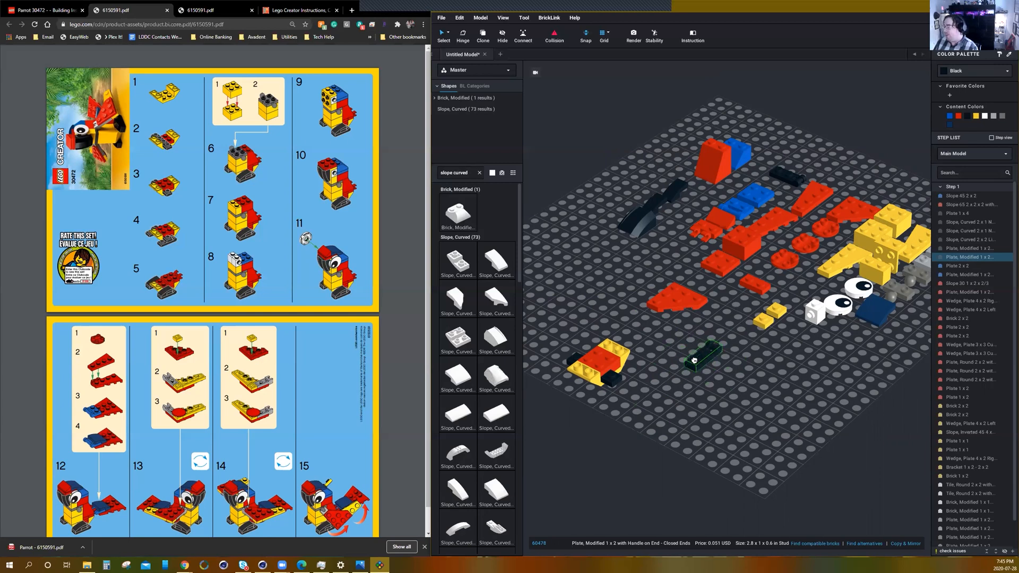
key(Up)
key(Up)
key(Up)
key(Up)
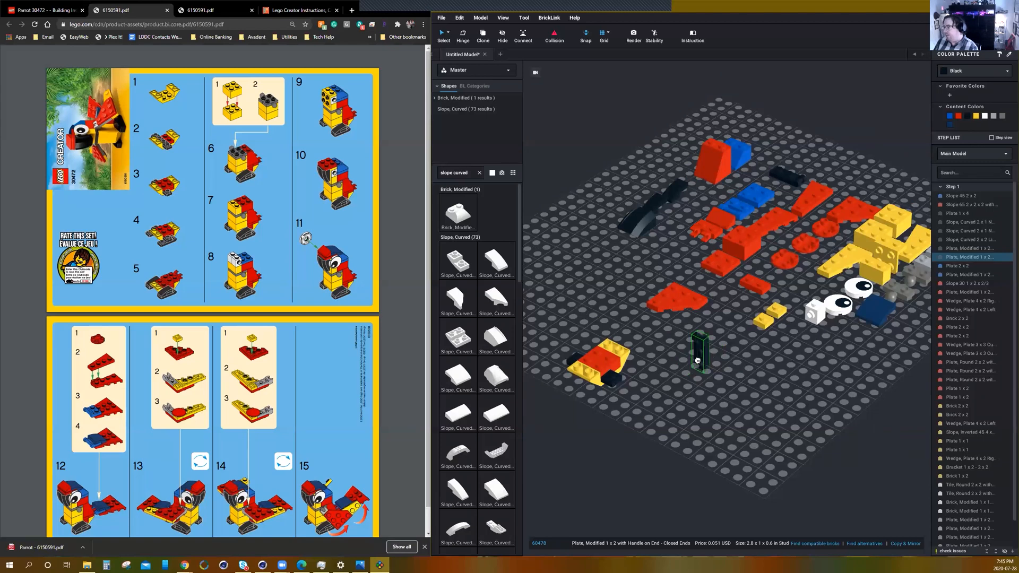
key(Up)
key(Up)
key(Up)
key(Up)
drag(697, 361, 705, 376)
key(Up)
key(Up)
key(Up)
key(Up)
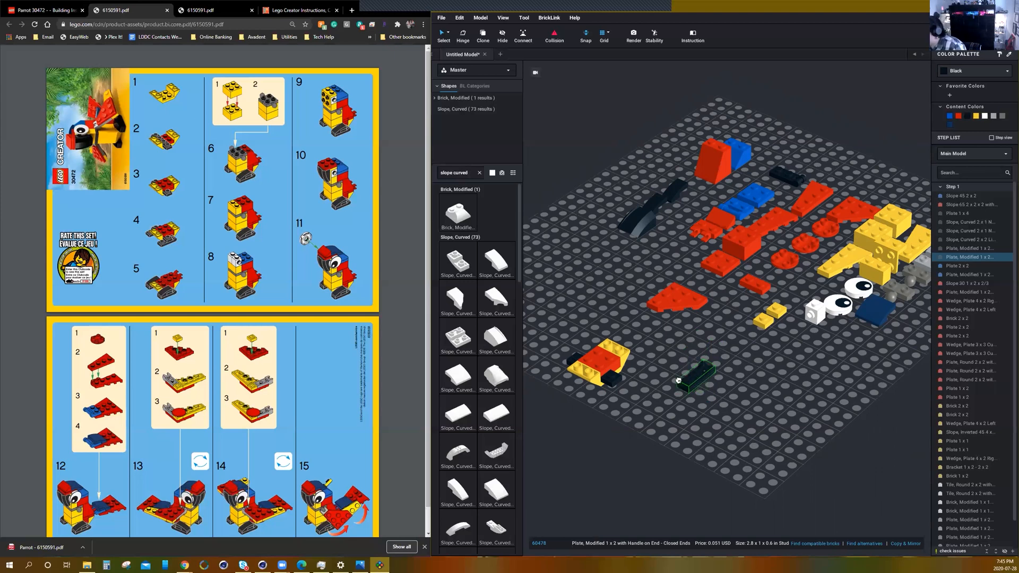
Attach the rotated black handle plate beneath the nearer end of the assembly's black 1 x 4 plate as the first foot.
scroll(629, 419, up, 3)
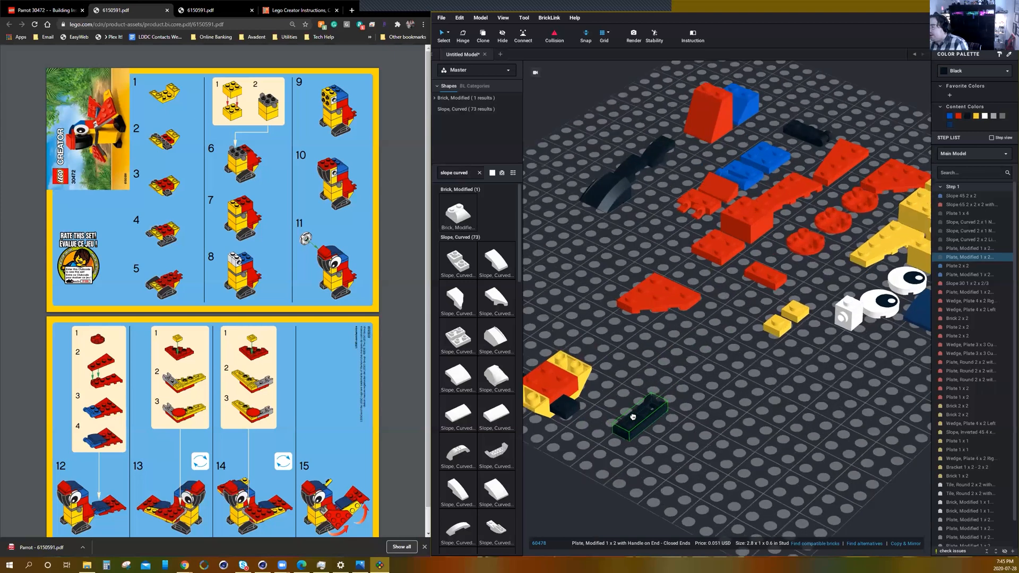
scroll(633, 416, up, 2)
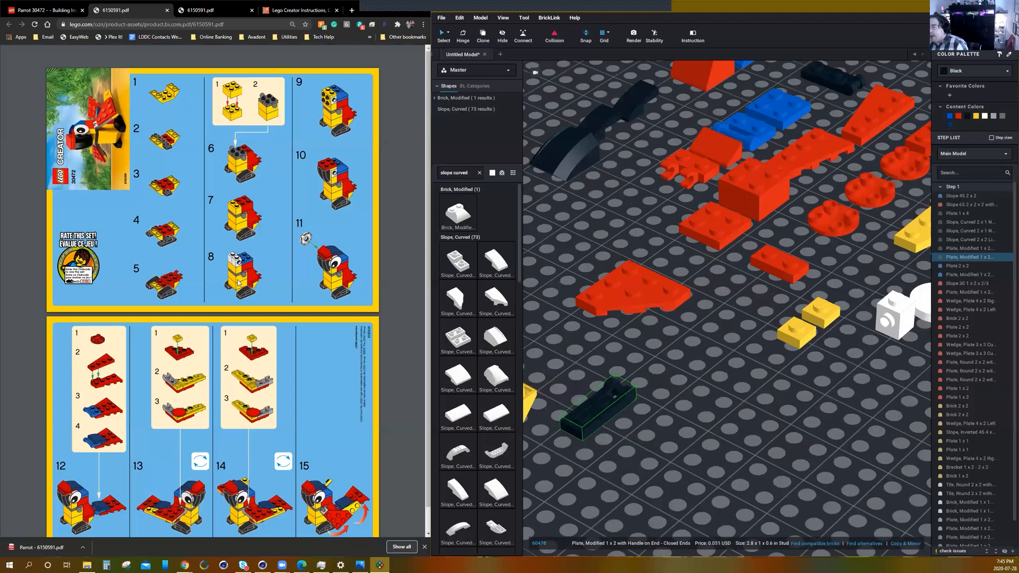
middle_drag(646, 435, 696, 405)
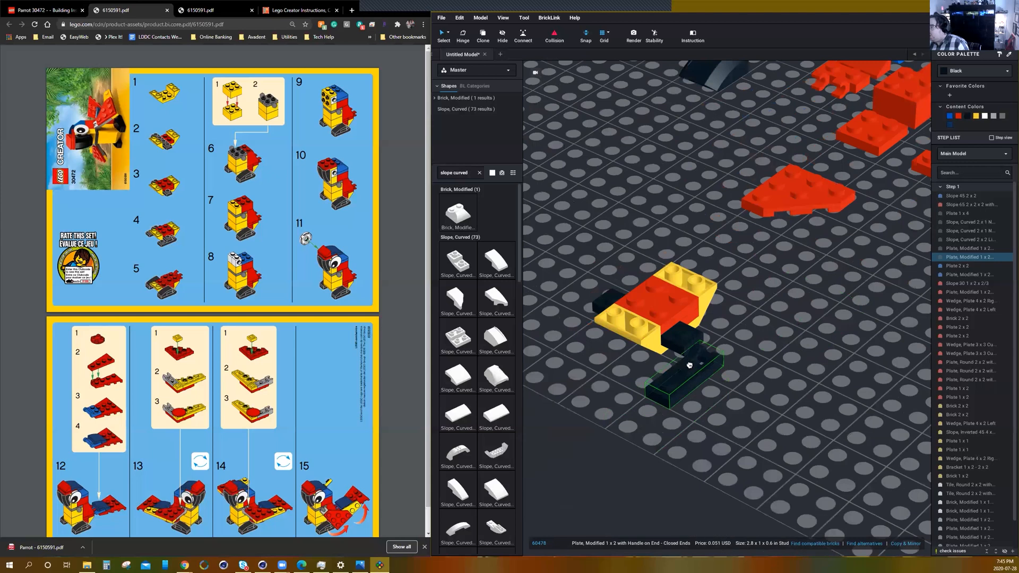
click(690, 354)
click(738, 374)
right_drag(737, 372, 733, 373)
scroll(734, 377, down, 5)
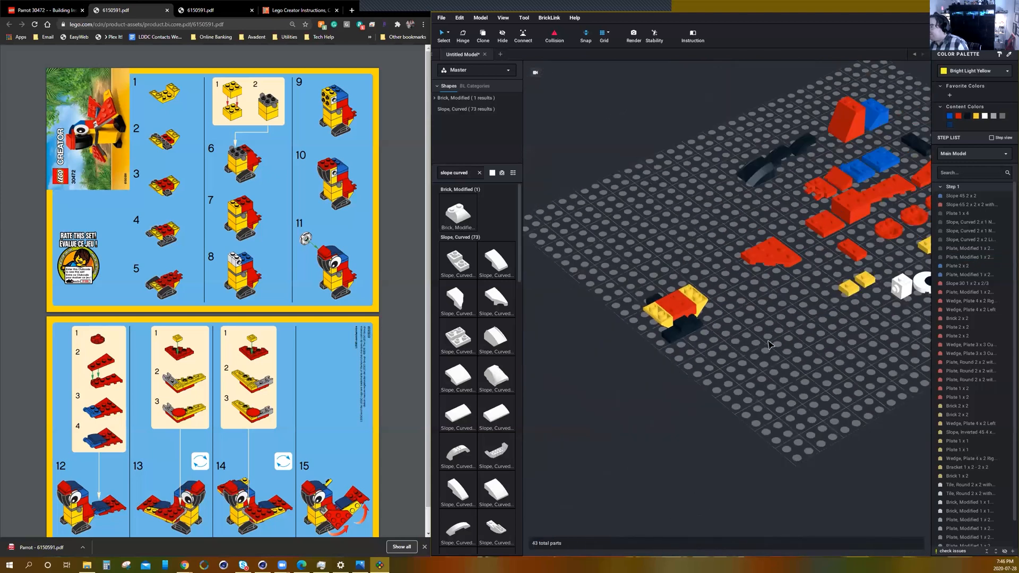
Attach the second black 1 x 2 handle plate beneath the opposite end of the black 1 x 4 plate, parallel to the first foot.
click(786, 244)
drag(727, 276, 595, 360)
scroll(637, 324, up, 4)
right_drag(595, 359, 658, 358)
drag(658, 358, 801, 336)
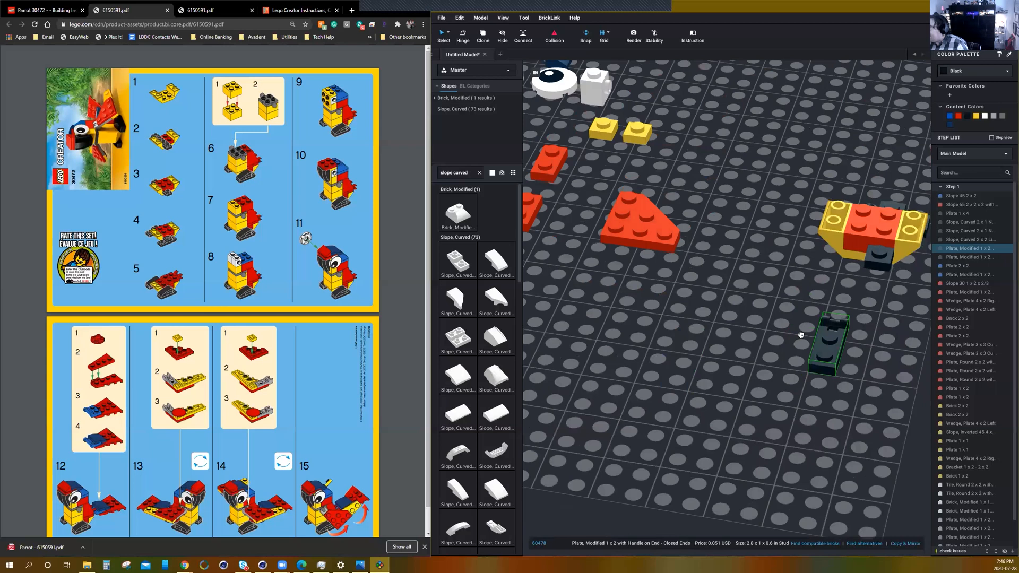
middle_drag(800, 336, 670, 348)
drag(780, 332, 729, 296)
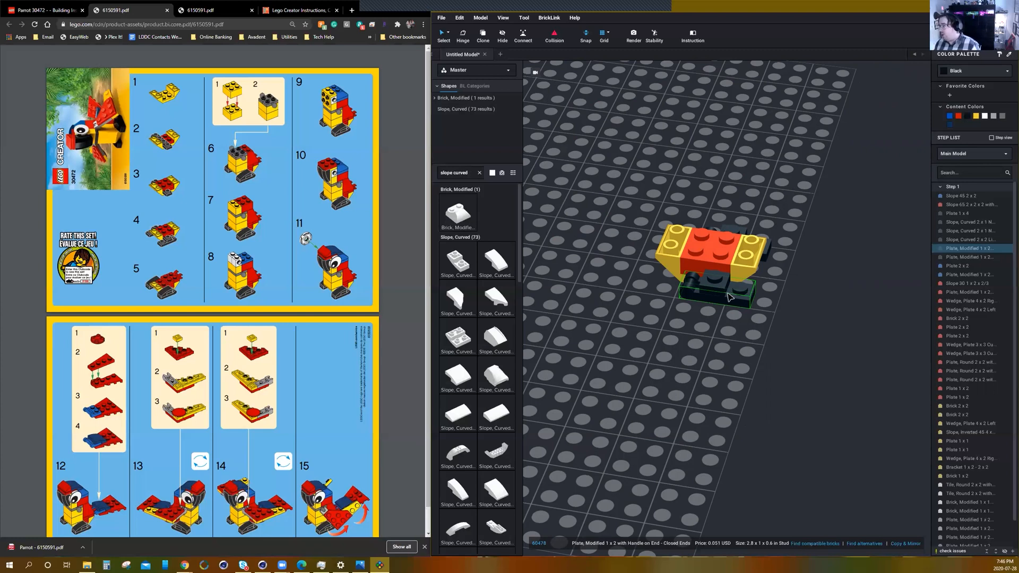
click(797, 340)
right_drag(812, 341, 771, 338)
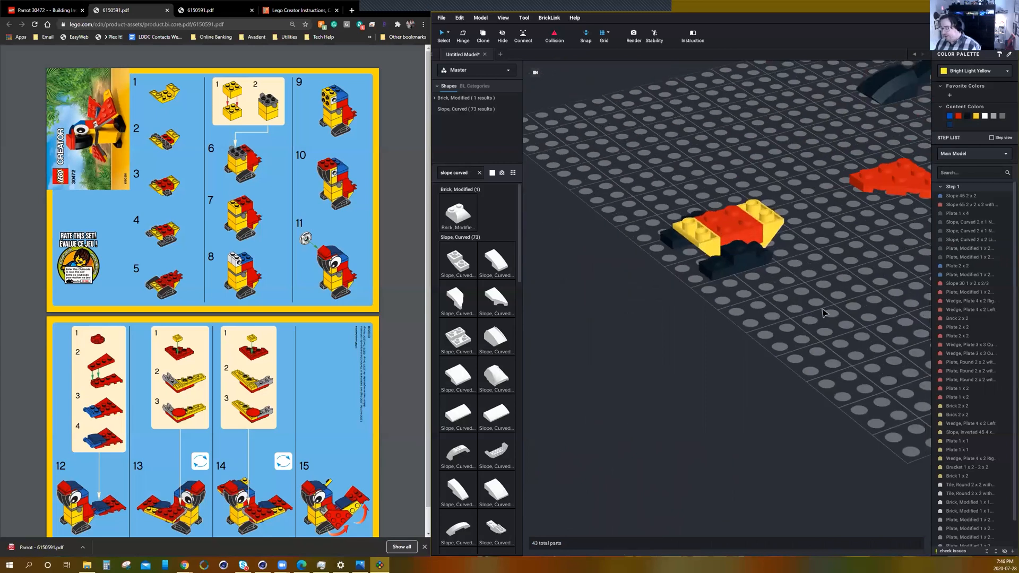
Place the red 1 x 2 plate with horizontal clips on the rear of the assembly with its clips facing outward.
middle_drag(824, 315, 797, 319)
scroll(797, 319, down, 3)
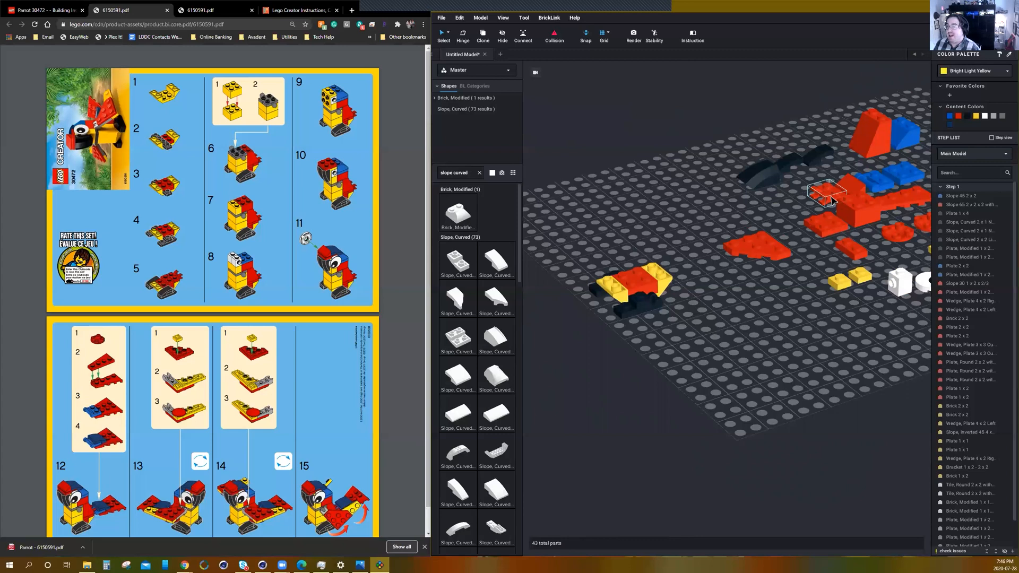
drag(830, 183, 639, 256)
scroll(722, 315, up, 2)
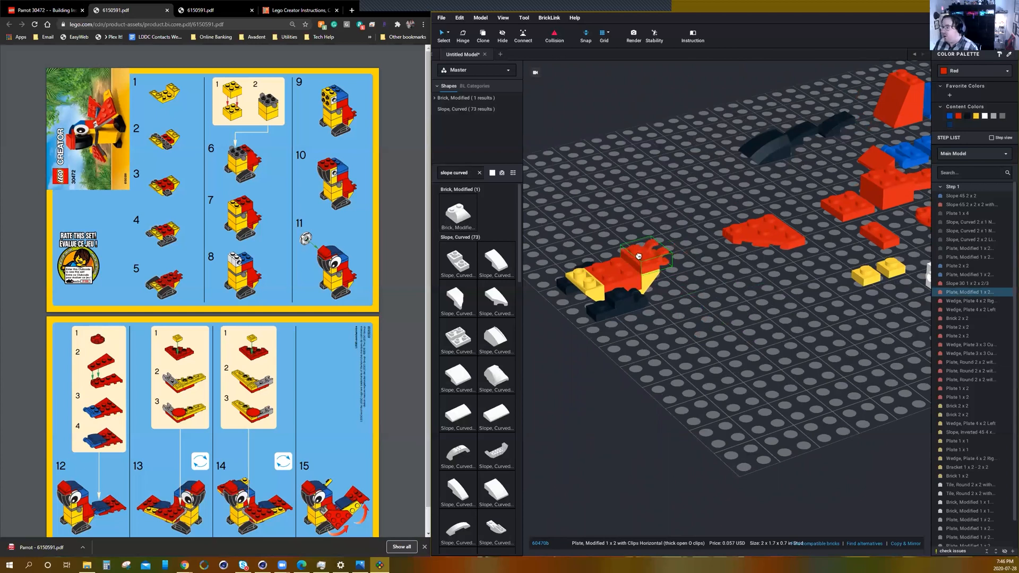
click(706, 288)
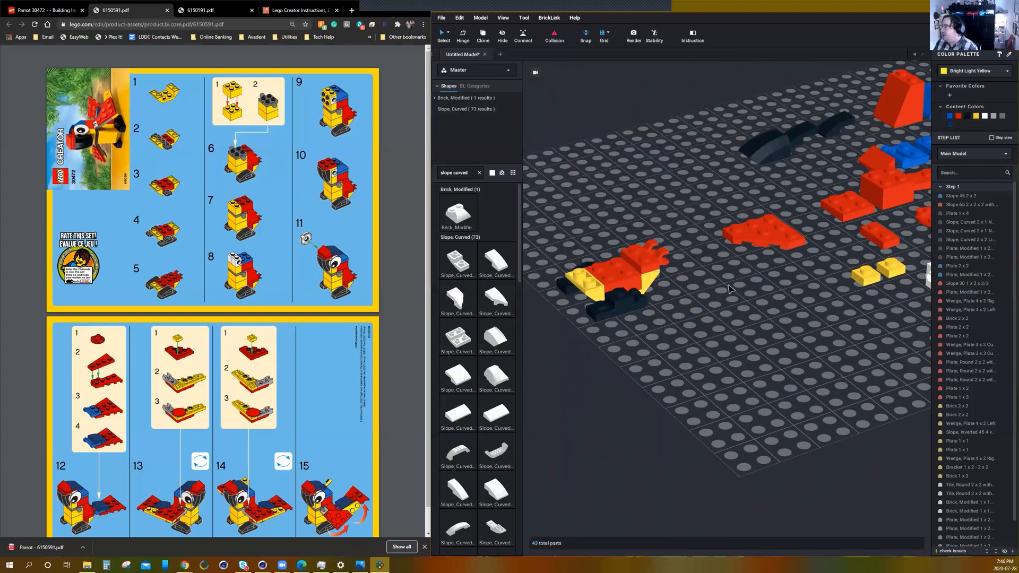
Place a red 1 x 2 plate on the red 2 x 2 plate, directly in front of the clip plate.
scroll(730, 288, down, 2)
scroll(731, 288, up, 1)
drag(838, 254, 632, 267)
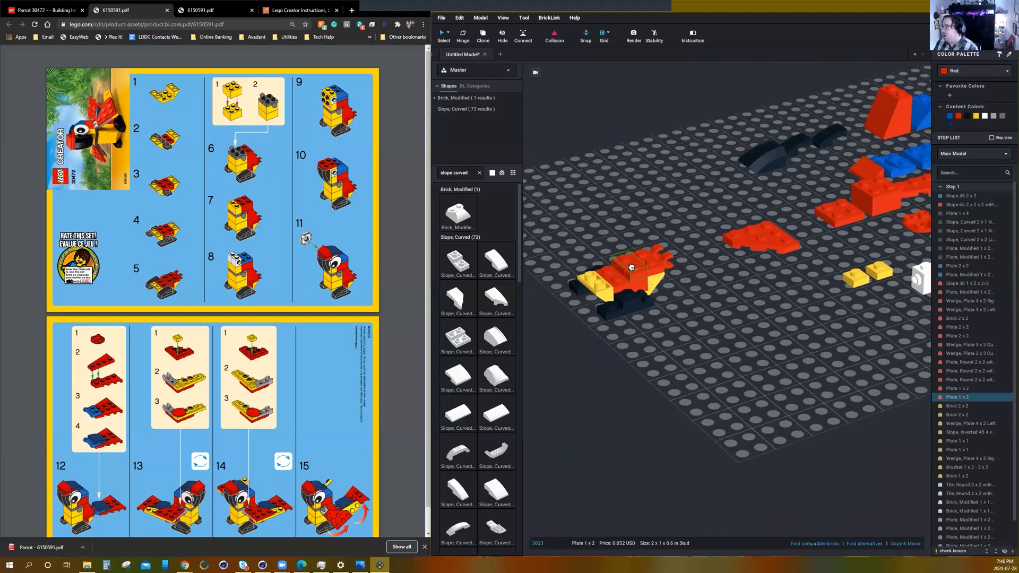
click(700, 305)
Place a black 2 x 1 curved slope on each of the two foot plates.
scroll(711, 306, up, 3)
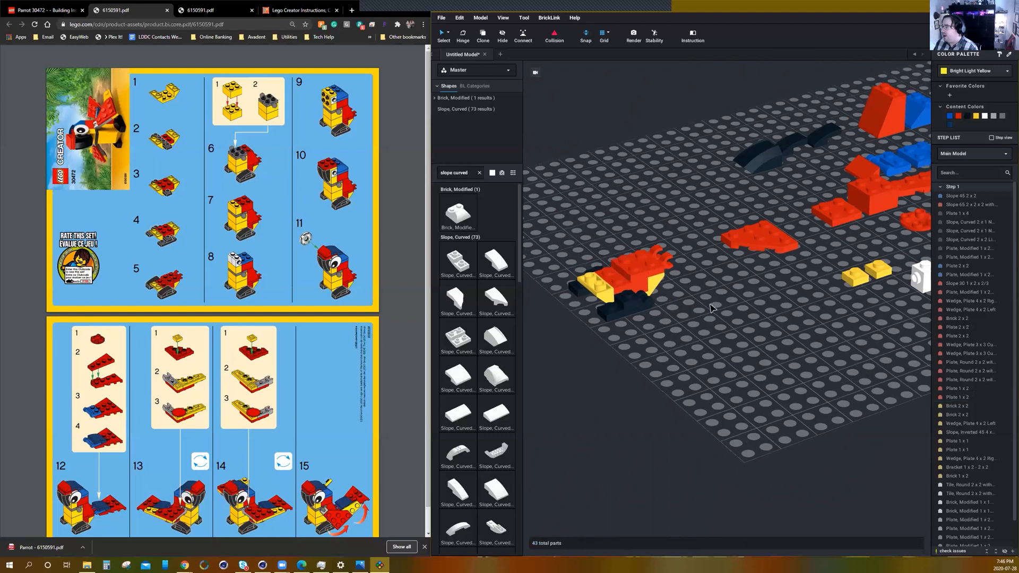
mouse_move(716, 306)
right_down()
mouse_move(721, 297)
mouse_move(712, 306)
right_up()
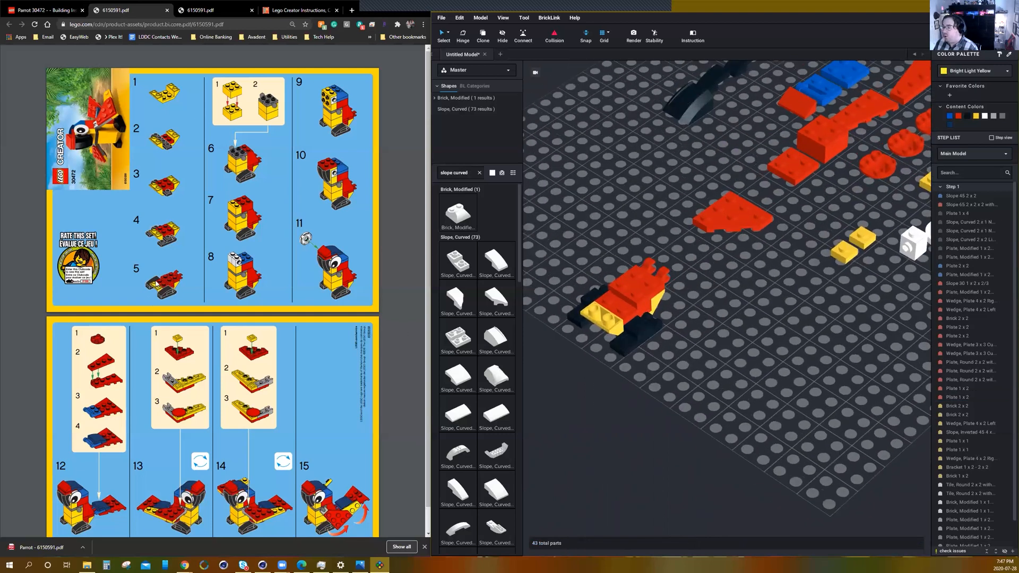
right_drag(709, 362, 674, 321)
drag(819, 134, 628, 304)
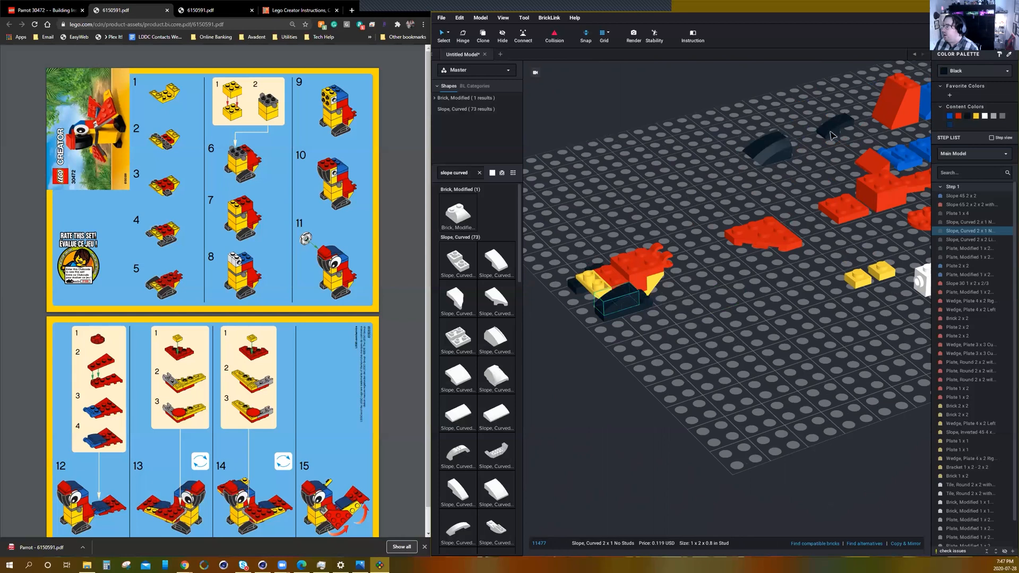
right_drag(711, 198, 685, 347)
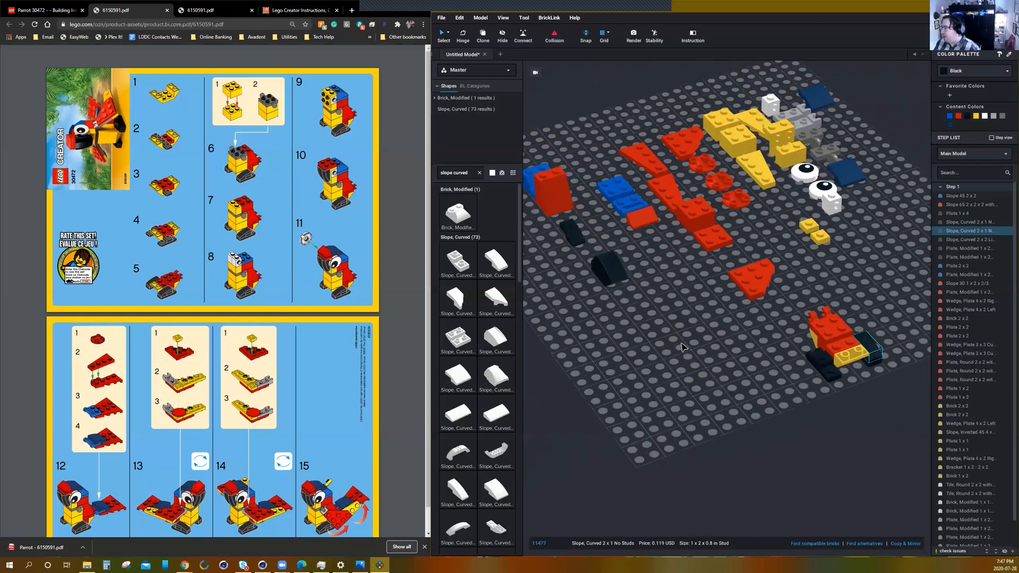
drag(822, 357, 822, 358)
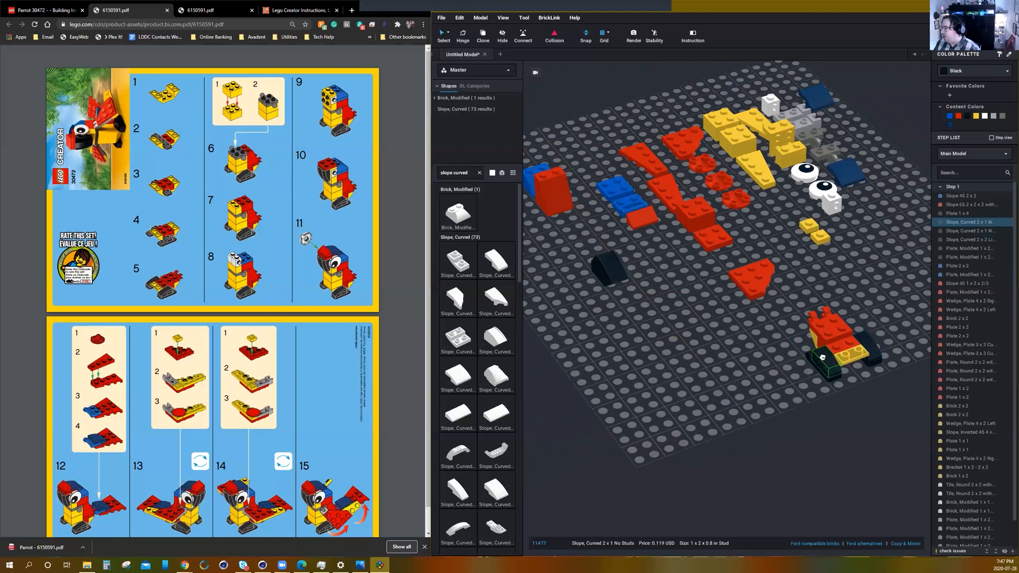
click(736, 345)
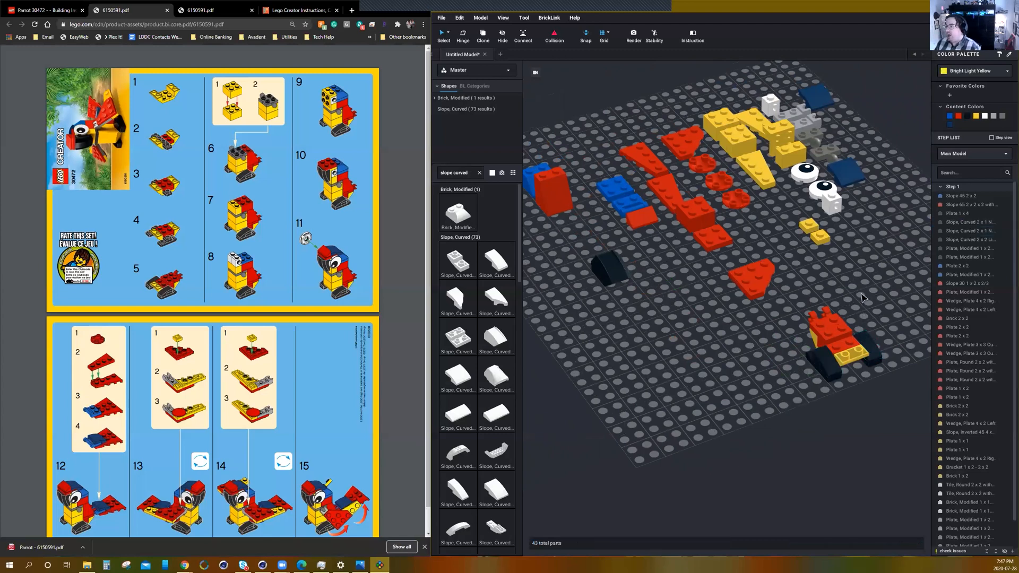
Move one yellow 2 x 2 brick to an empty area of the baseplate and stack the second yellow 2 x 2 brick on it.
right_drag(860, 292, 840, 288)
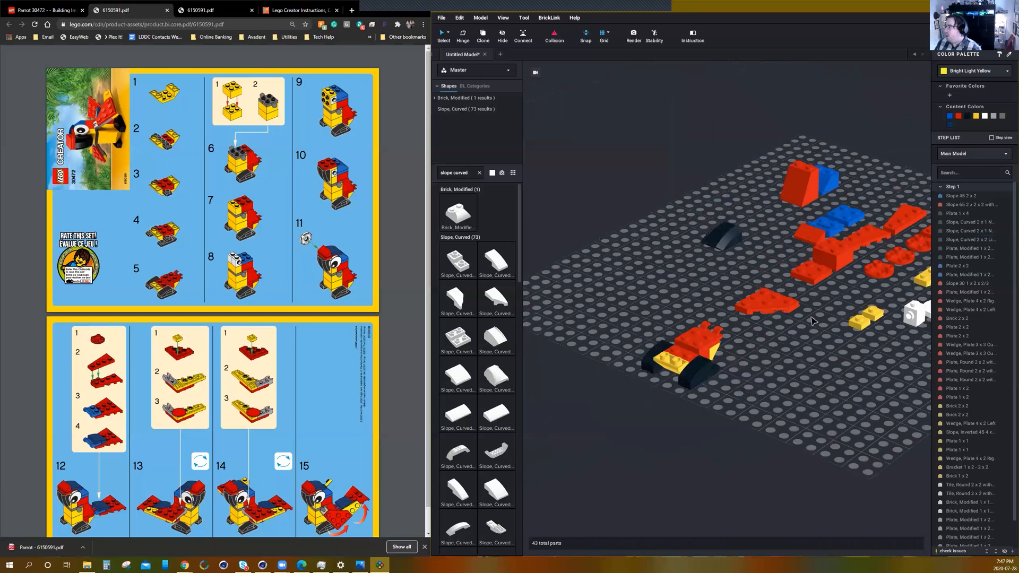
middle_drag(825, 391, 695, 392)
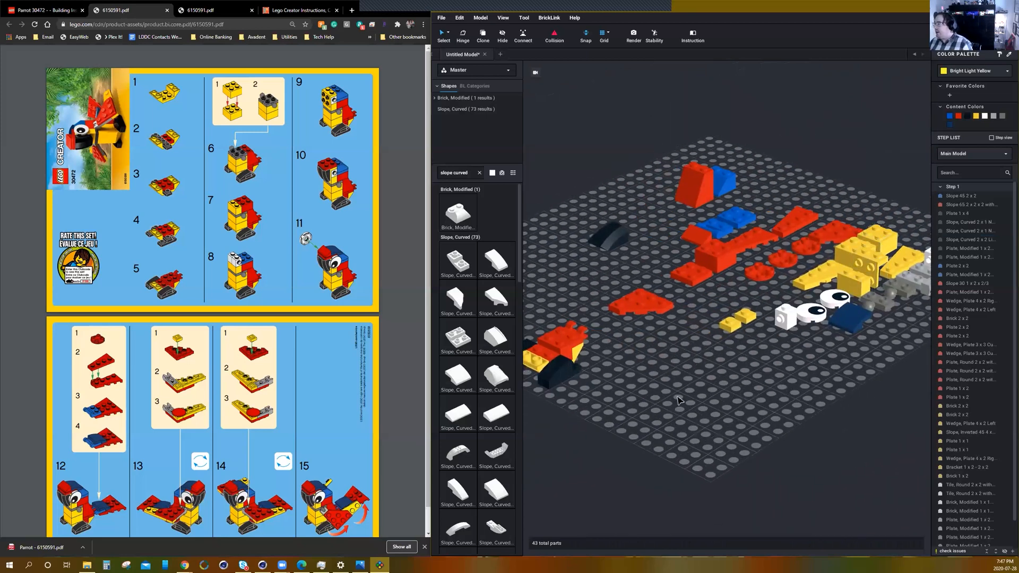
scroll(873, 242, down, 3)
drag(862, 246, 706, 368)
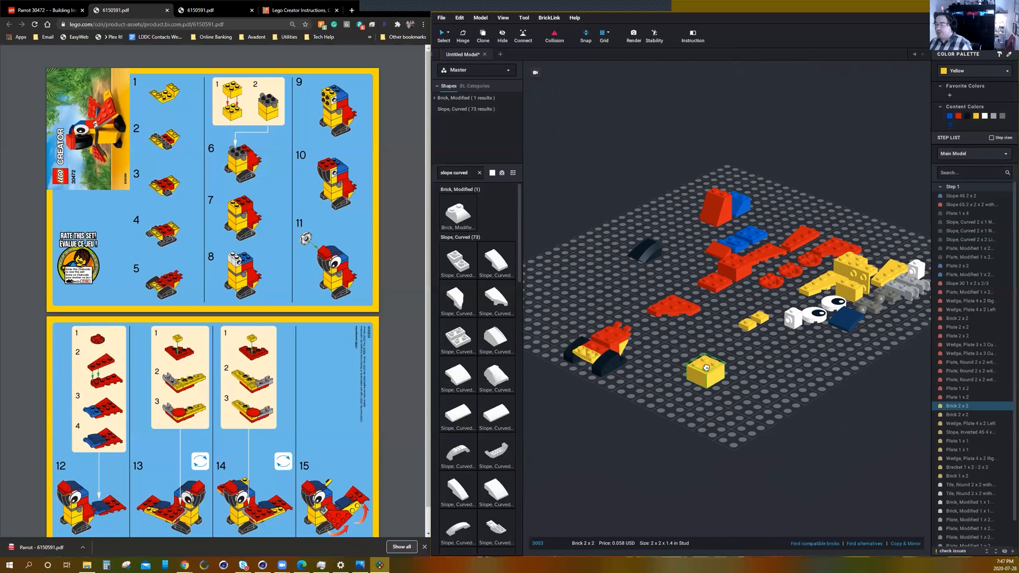
click(762, 369)
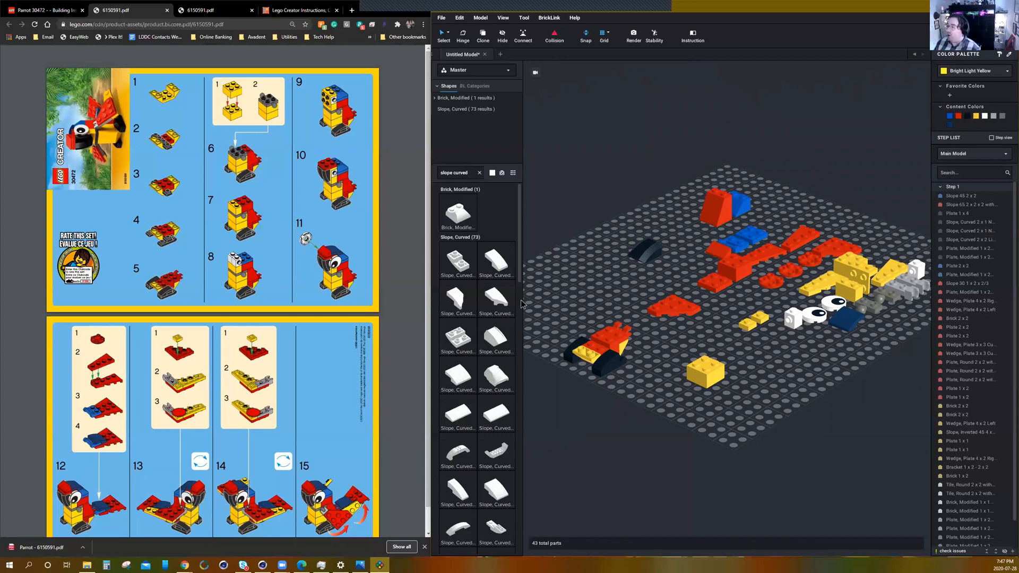
right_drag(789, 385, 763, 396)
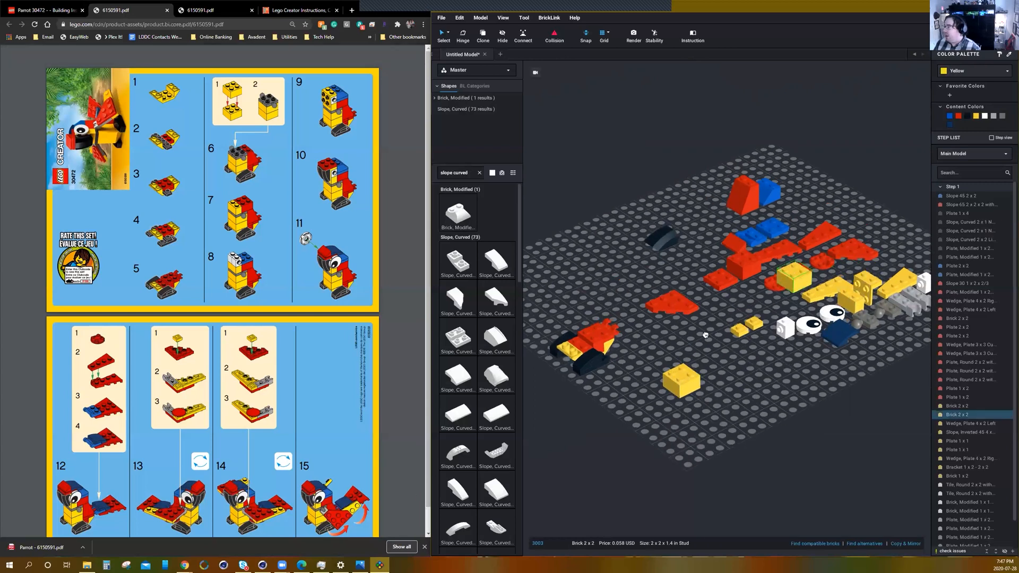
click(688, 363)
click(777, 391)
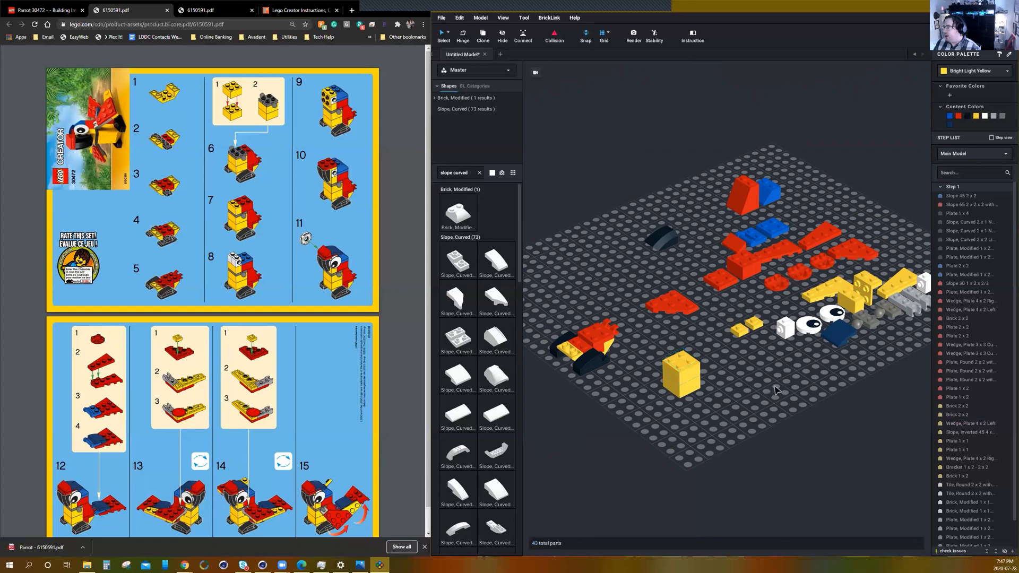
Place the two gray 1 x 2 ball plates side by side on the stacked yellow bricks, with their balls facing opposite sides.
right_drag(858, 355, 871, 336)
drag(862, 333, 646, 346)
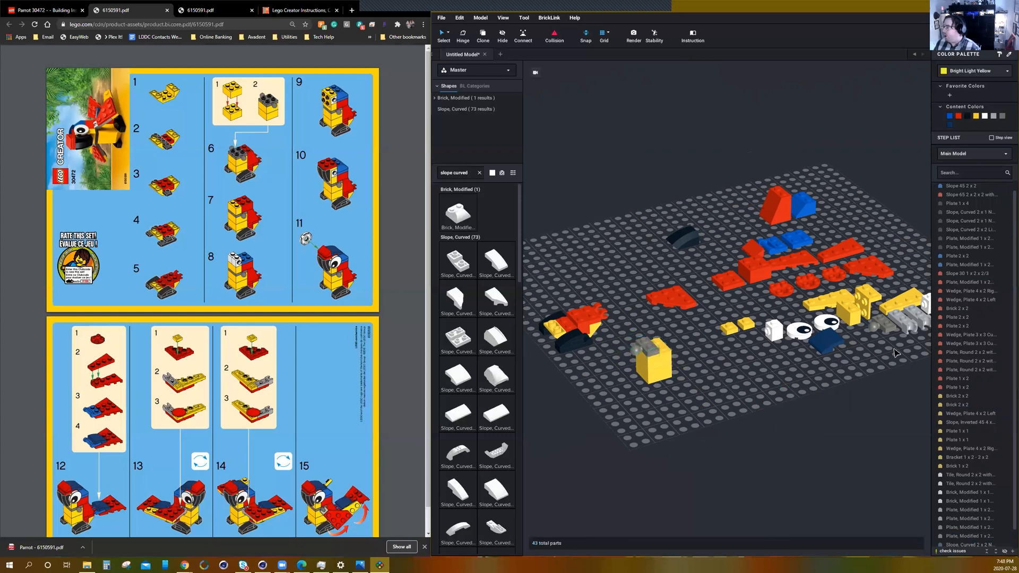
drag(884, 328, 659, 365)
scroll(661, 372, up, 3)
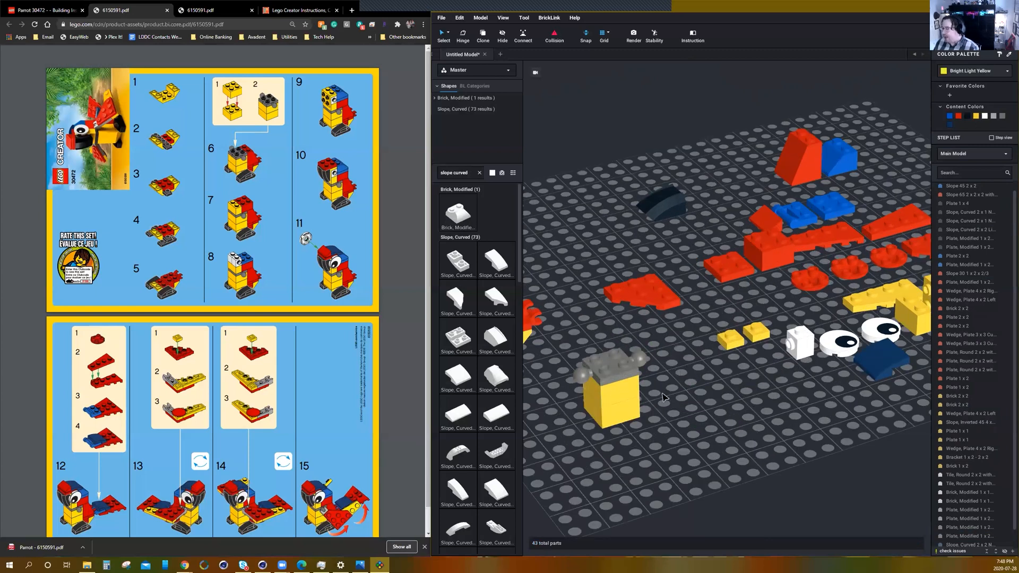
right_drag(685, 417, 699, 456)
middle_drag(699, 456, 782, 443)
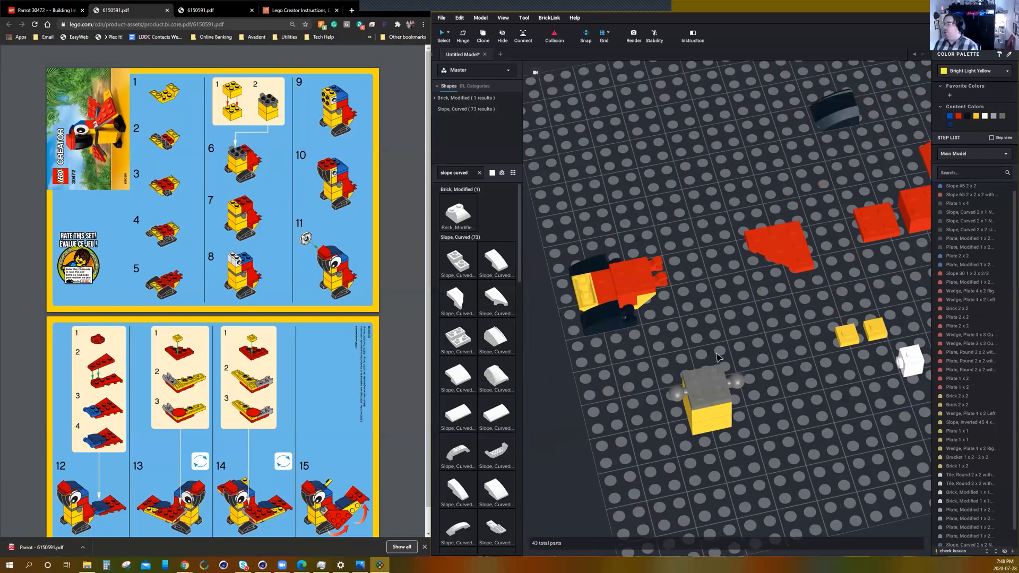
Select the two stacked yellow bricks with their two gray ball plates and create a submodel named Body.
click(693, 383)
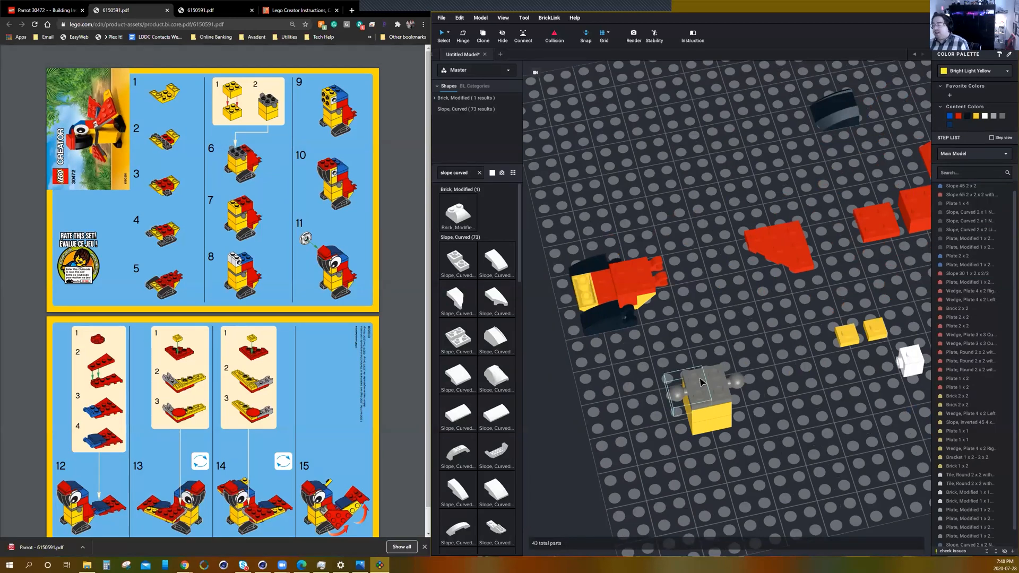
drag(782, 328, 660, 466)
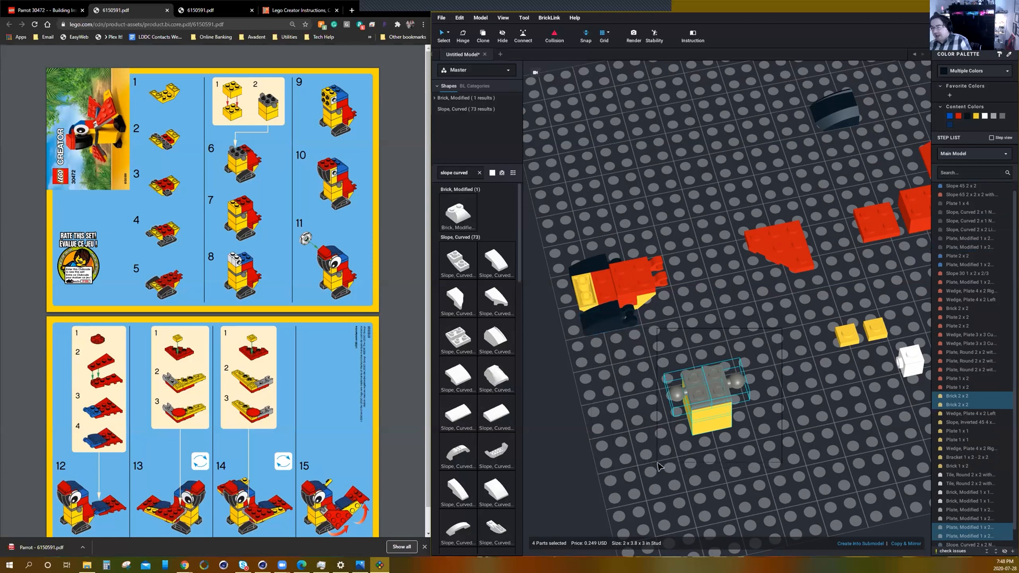
drag(658, 466, 682, 454)
right_drag(734, 458, 739, 355)
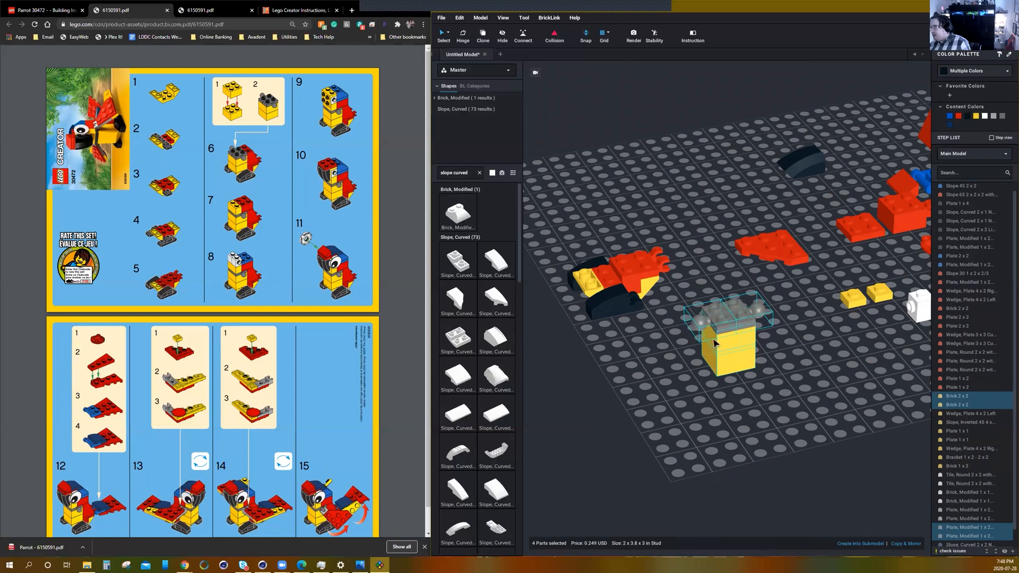
mouse_move(769, 372)
right_down()
mouse_move(777, 364)
mouse_move(773, 379)
right_up()
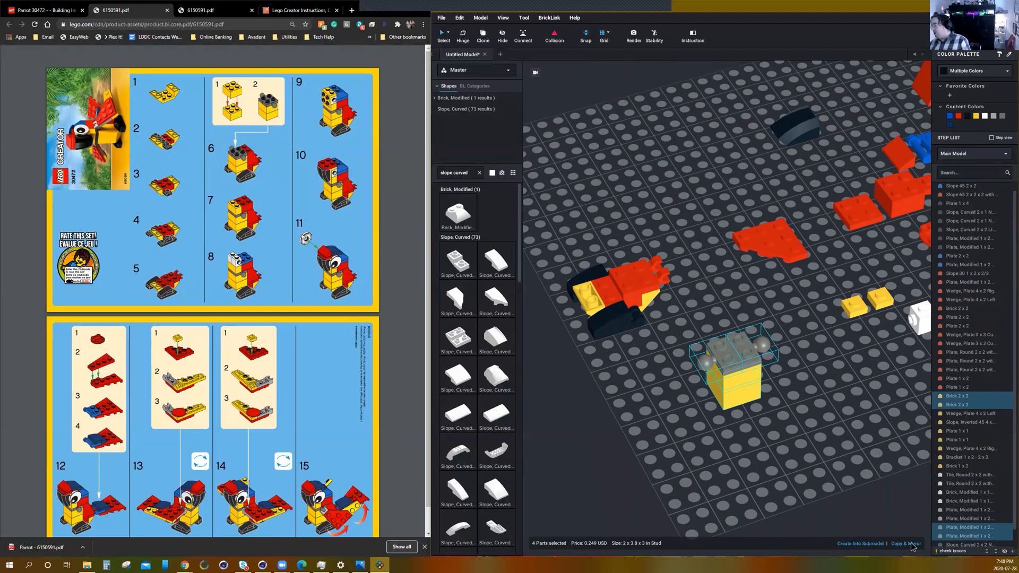
click(869, 544)
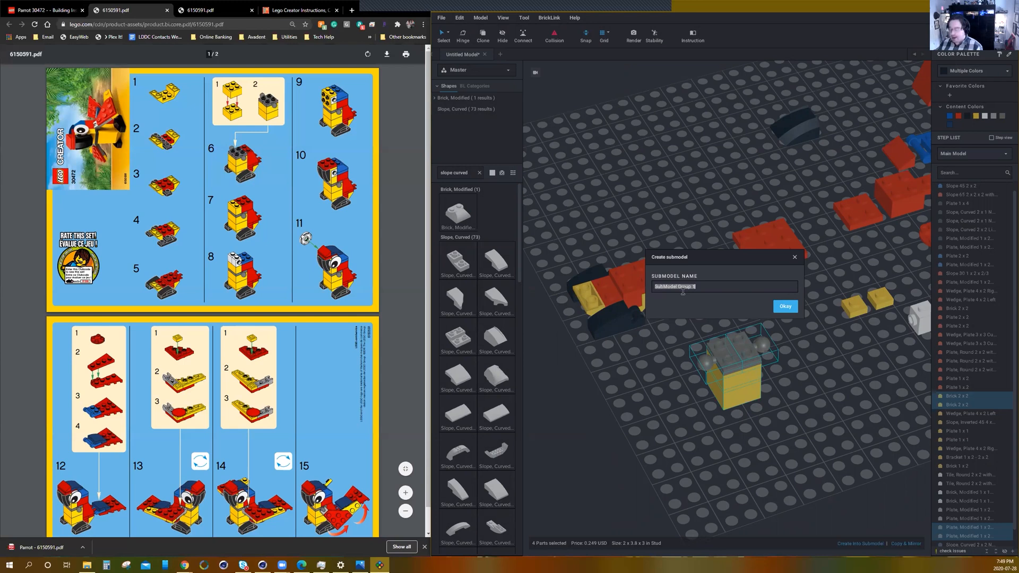
text(Body)
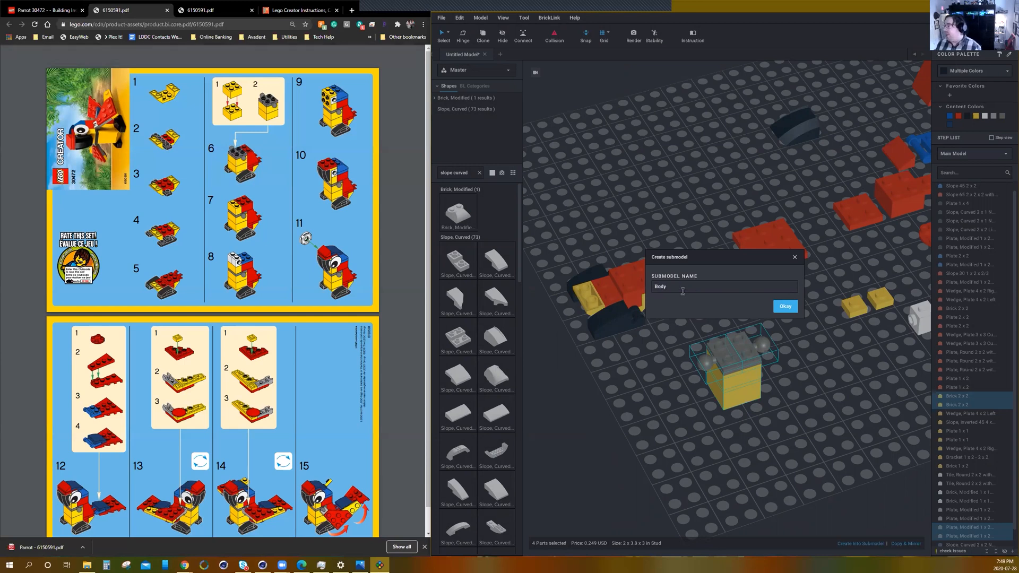
click(786, 307)
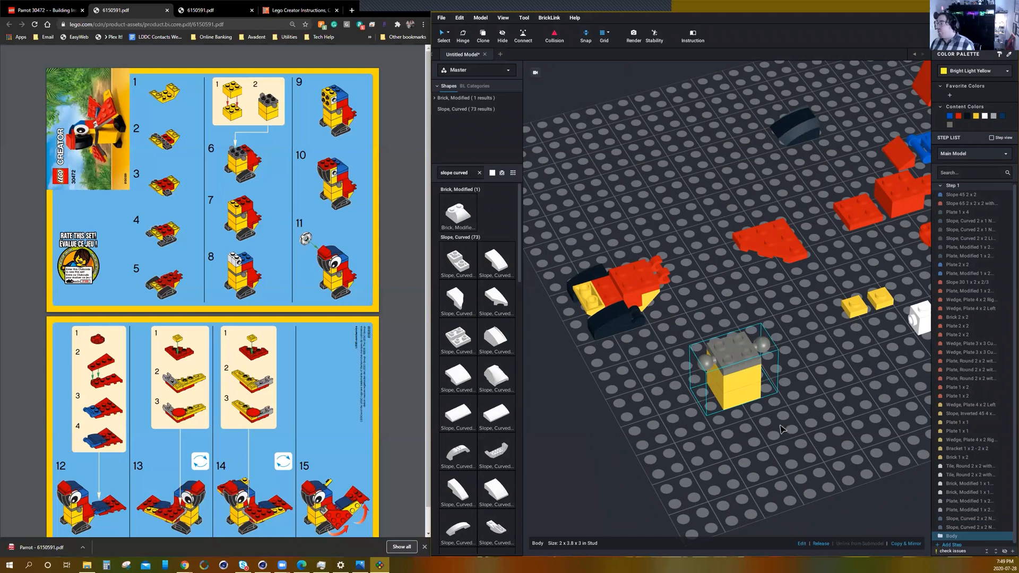
Place the Body submodel on the front of the feet assembly, ahead of the red tail plates.
right_drag(752, 451, 791, 372)
drag(800, 352, 624, 310)
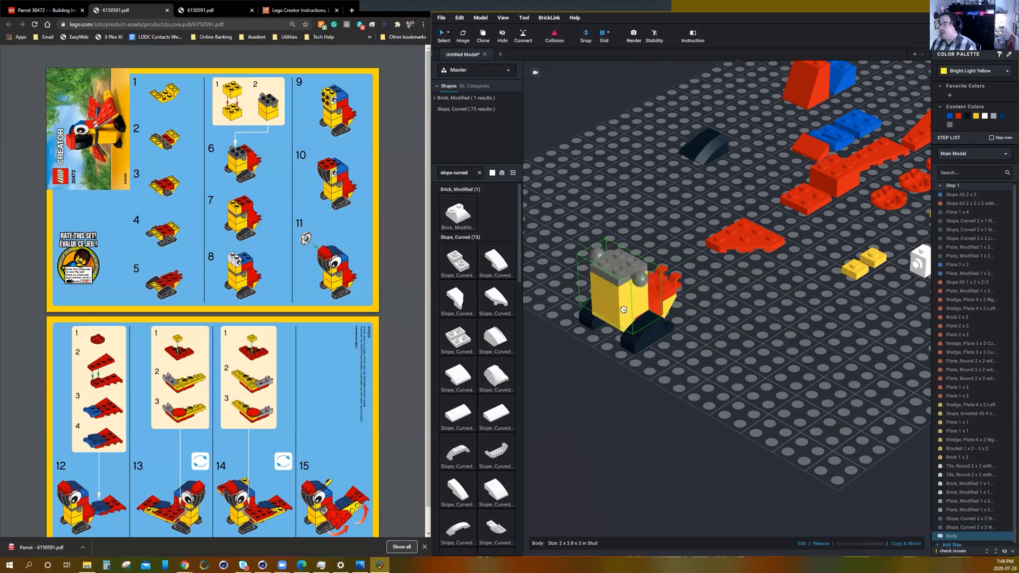
click(720, 323)
scroll(734, 308, down, 1)
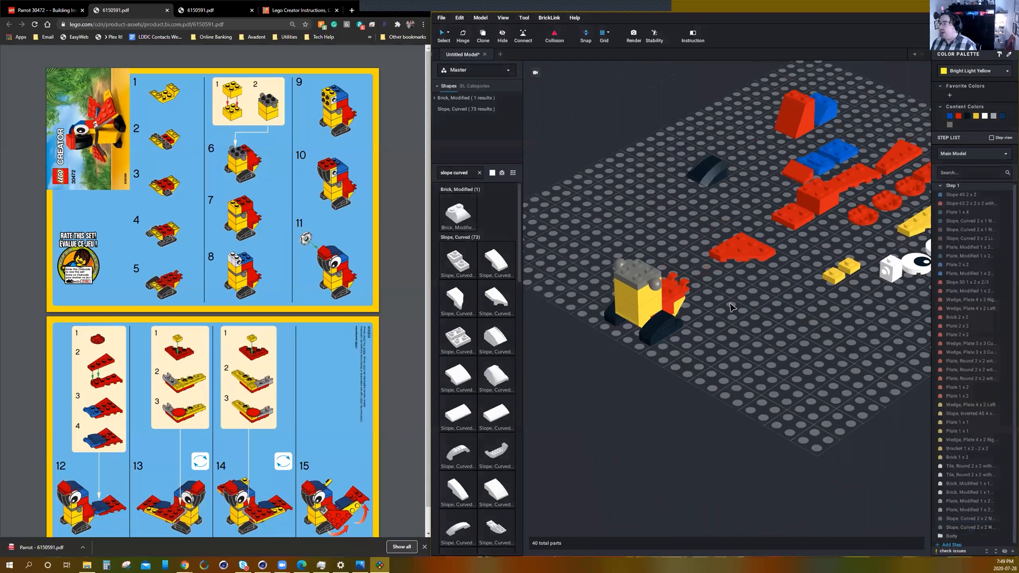
right_drag(765, 331, 745, 325)
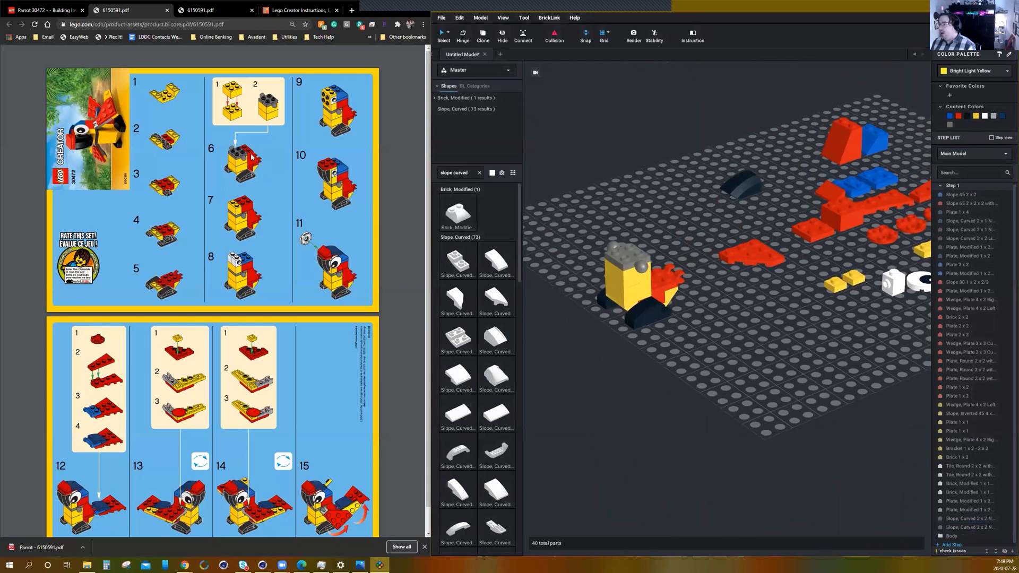
Place the red 65° 2 x 2 x 2 slope behind the body and stack the red 2 x 2 brick across the slope's top and the body.
drag(848, 149, 655, 250)
click(712, 321)
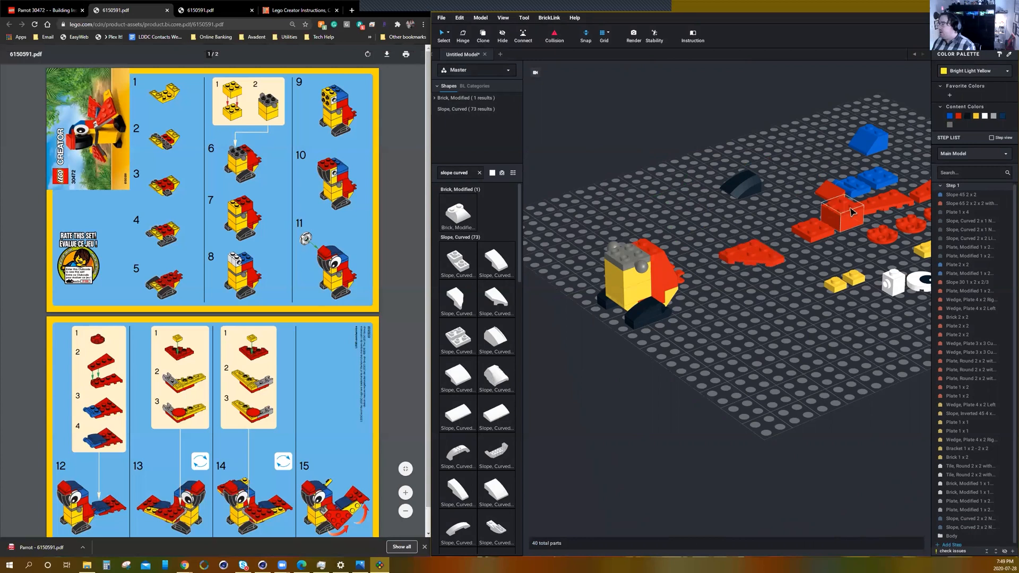
drag(850, 214, 647, 240)
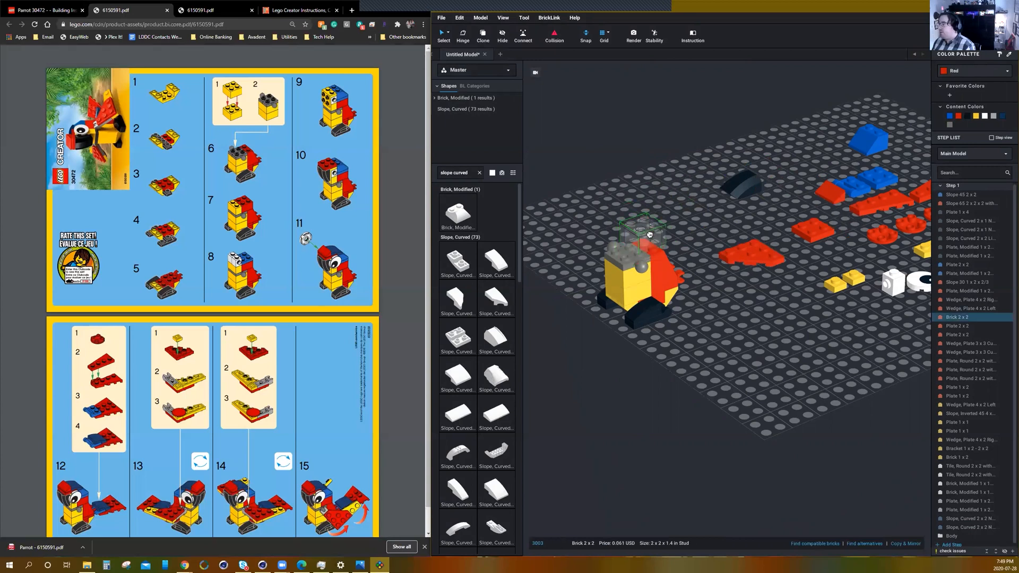
click(794, 291)
Place the yellow 1 x 2 brick on the front studs of the body, in front of the red 2 x 2 brick.
right_drag(820, 310, 867, 234)
right_drag(873, 320, 845, 333)
scroll(844, 333, down, 2)
drag(854, 267, 577, 288)
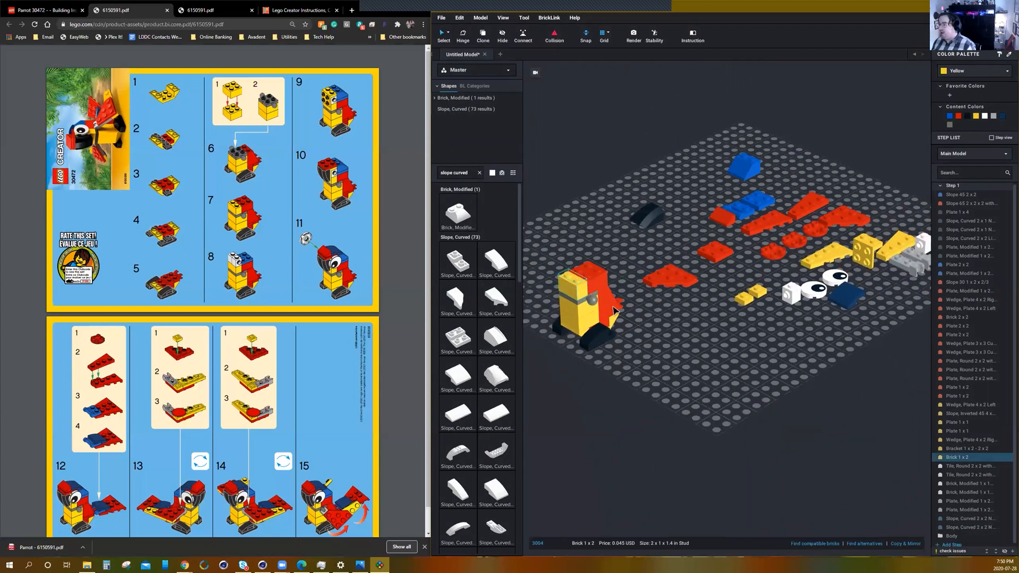
click(688, 338)
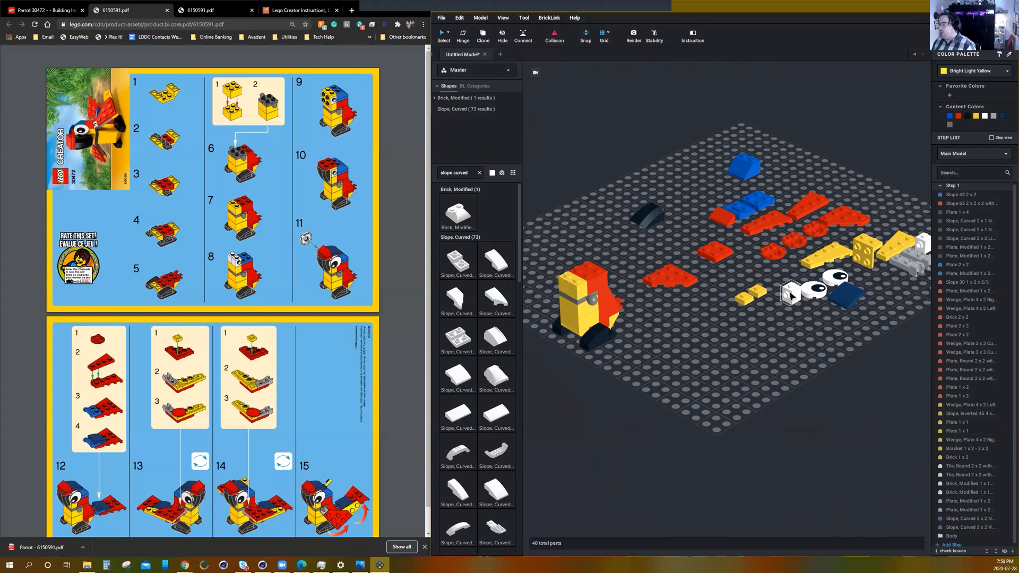
Place the two white 1 x 1 side-stud bricks side by side on the yellow 1 x 2 brick, with their side studs facing outward.
drag(791, 296, 577, 277)
click(696, 327)
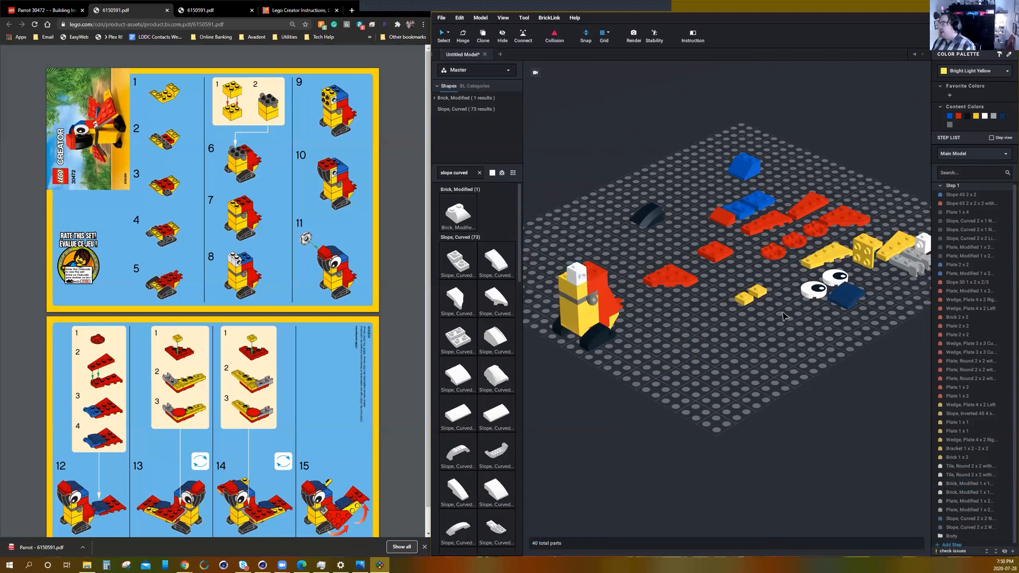
scroll(784, 313, down, 2)
drag(895, 254, 602, 275)
scroll(595, 292, up, 3)
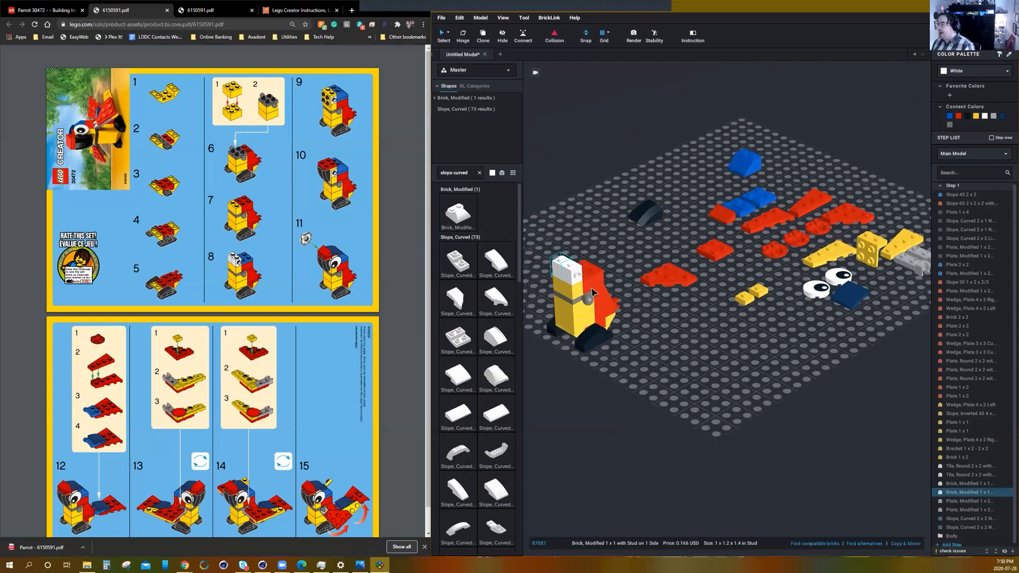
click(701, 325)
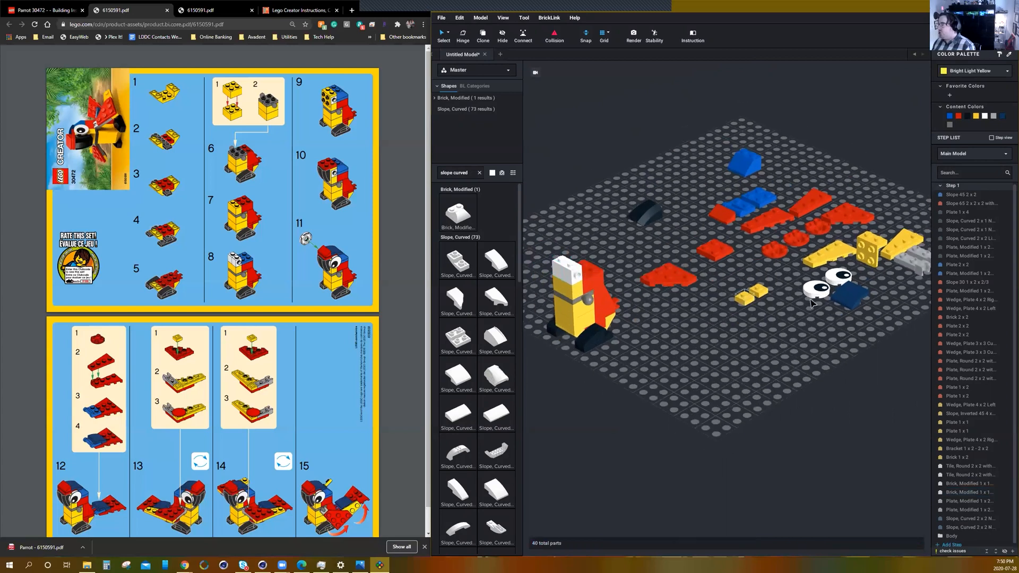
Place the blue 2 x 2 plate on the red brick behind the white bricks and stack the blue 45° 2 x 2 slope on it.
drag(756, 197, 589, 264)
click(668, 355)
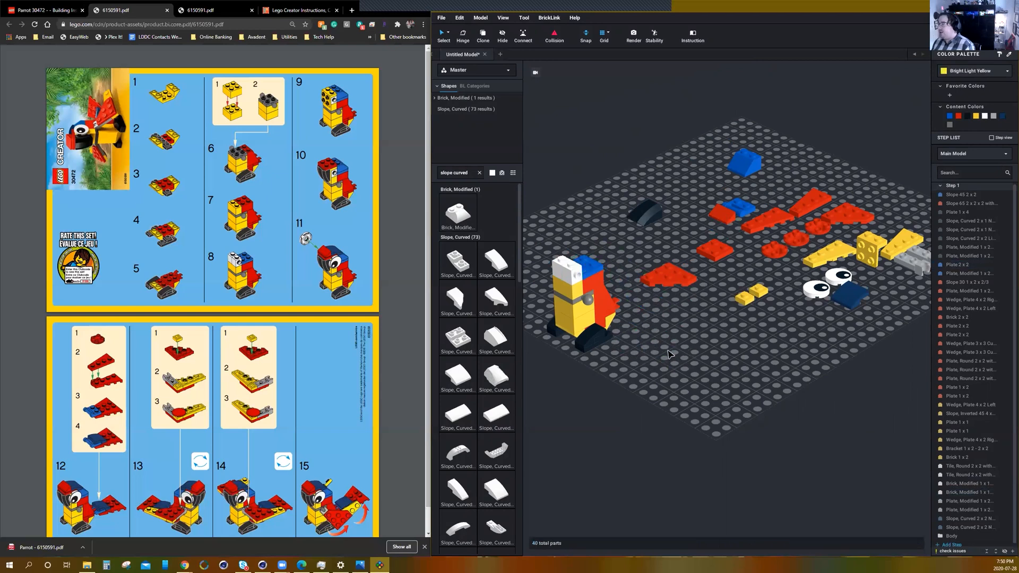
drag(689, 326, 585, 253)
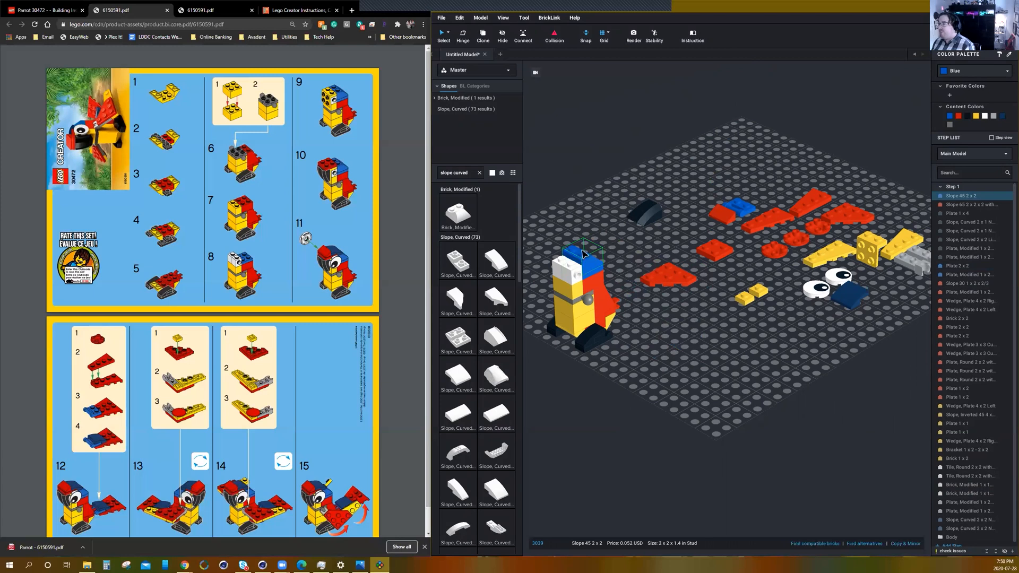
click(670, 325)
Place the yellow 1 x 2 - 2 x 2 bracket on the white bricks facing forward and cover the head's top with a red 2 x 2 plate.
click(872, 250)
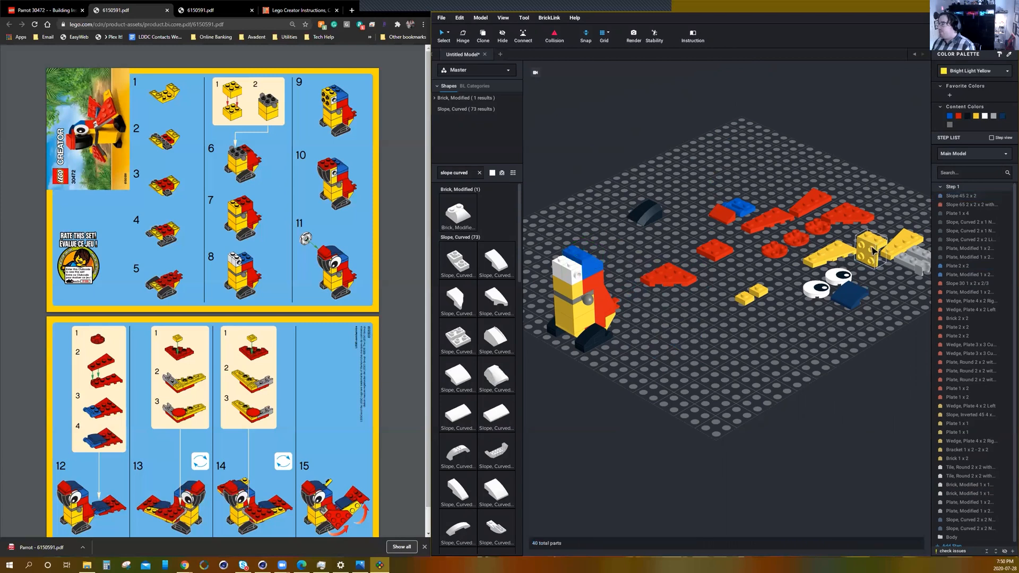
drag(831, 284, 568, 270)
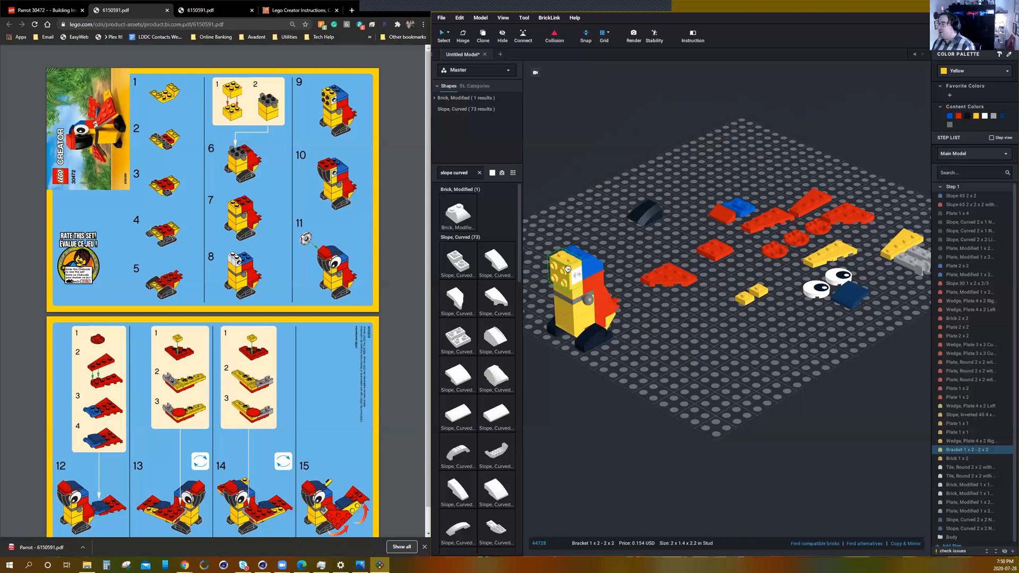
click(655, 364)
middle_drag(677, 374, 697, 381)
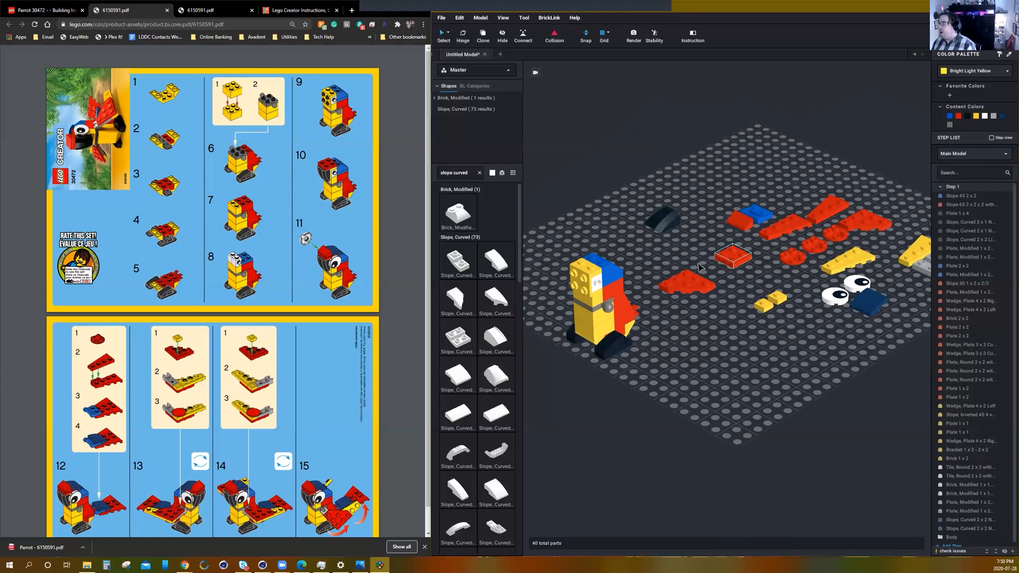
drag(730, 262, 598, 263)
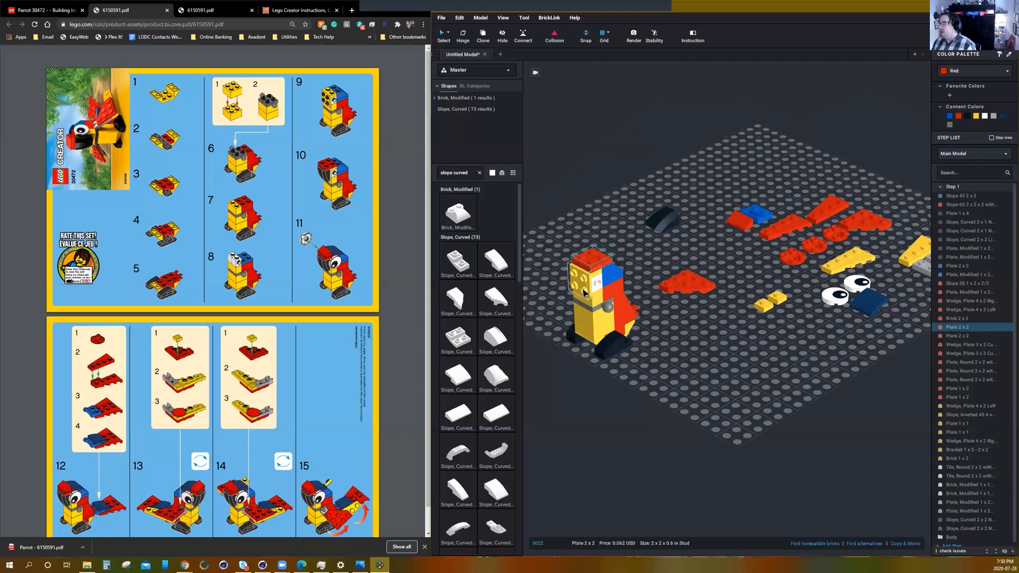
Rotate the black 2 x 2 curved slope upright and attach it to the front of the yellow bracket as the beak.
drag(669, 223, 587, 269)
key(Right)
key(Up)
key(Right)
key(Right)
key(Right)
key(Up)
key(Up)
key(Right)
click(664, 377)
mouse_move(661, 377)
right_down()
mouse_move(640, 385)
mouse_move(649, 379)
right_up()
scroll(645, 380, up, 6)
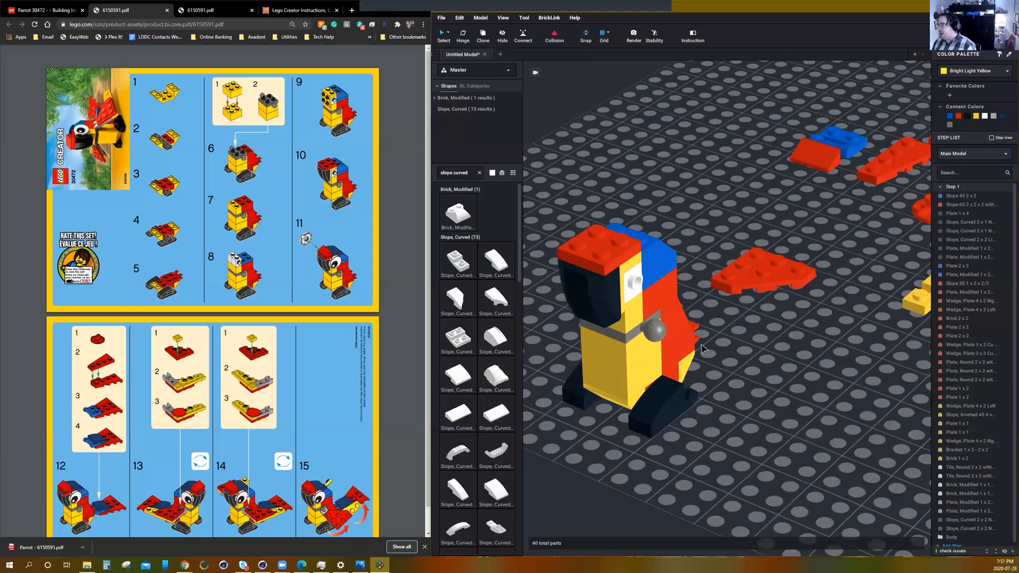
Place the red 30° 1 x 2 x 2/3 slope on the front studs of the red plate on top of the head.
click(595, 249)
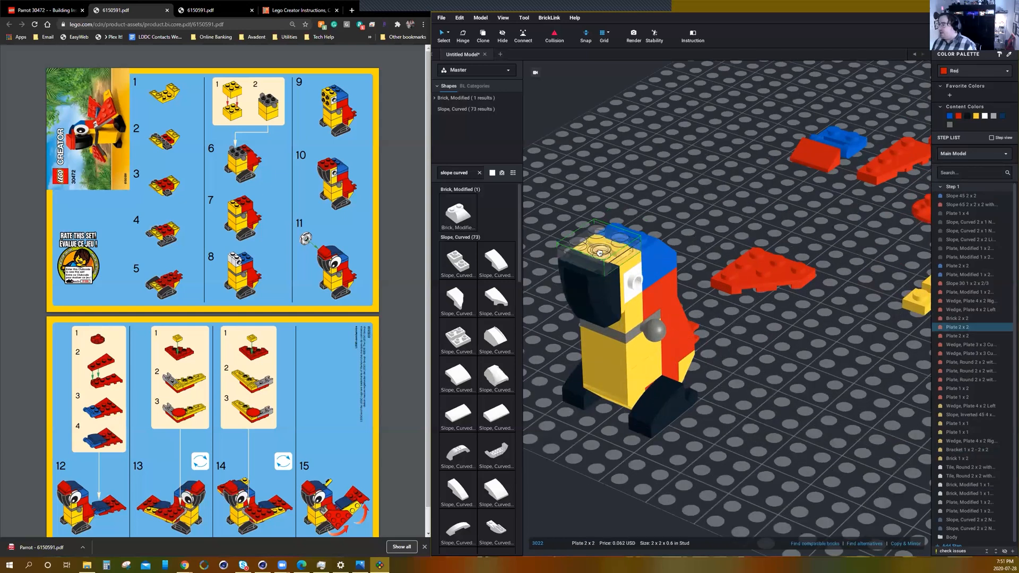
click(773, 394)
right_drag(790, 389, 745, 402)
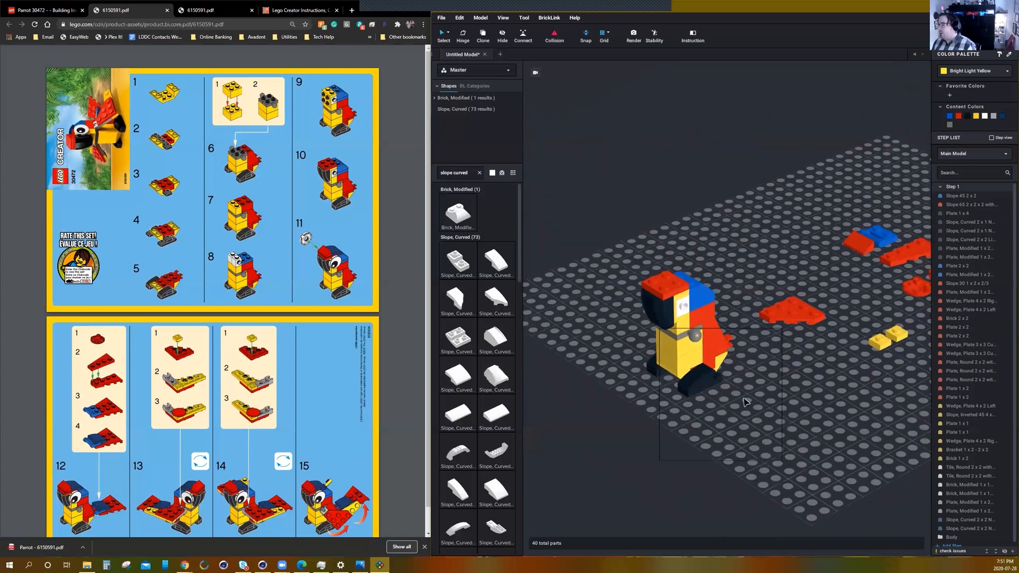
middle_drag(745, 402, 725, 398)
scroll(724, 397, down, 3)
scroll(688, 402, up, 2)
scroll(670, 400, down, 1)
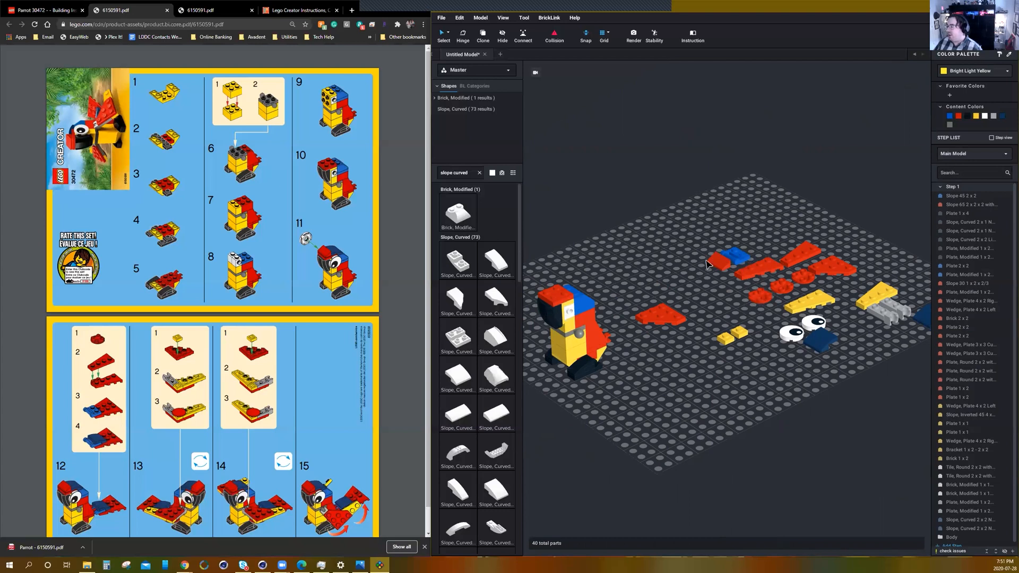
drag(718, 261, 552, 293)
click(639, 277)
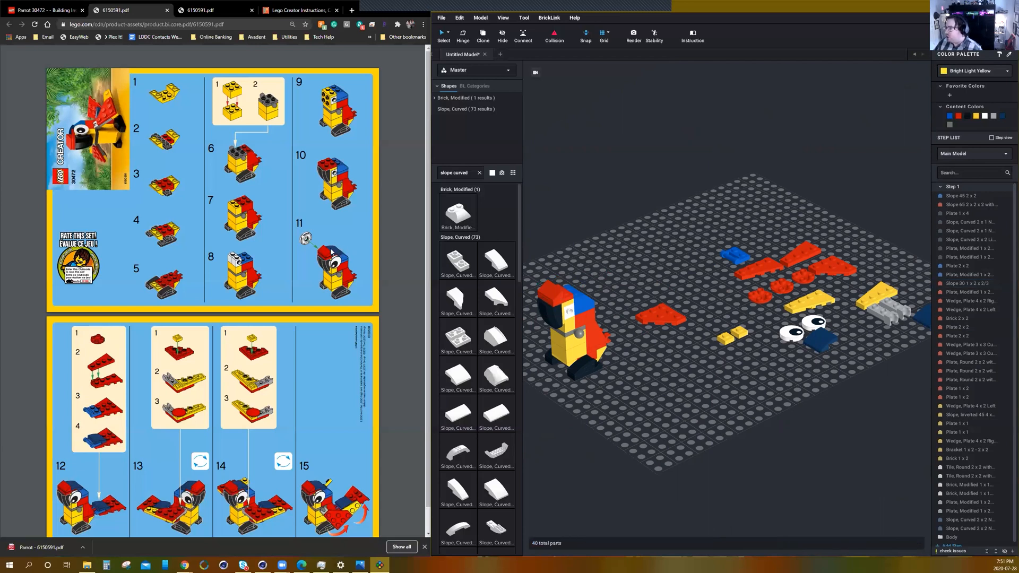
Place a dark blue 2 x 2 curved slope without studs on top of the head, directly behind the red slope.
drag(819, 344, 664, 364)
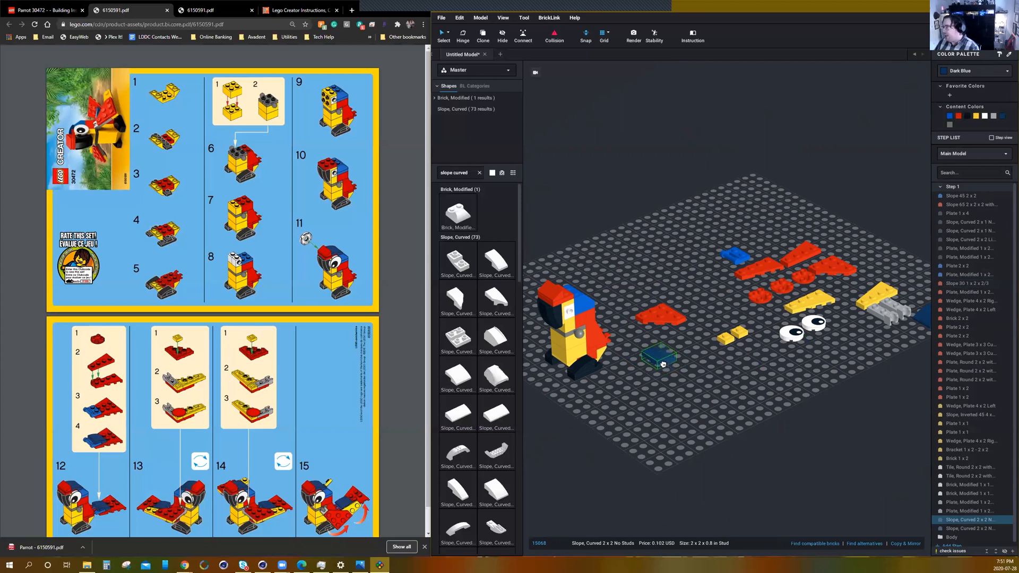
drag(624, 318, 573, 289)
mouse_move(640, 383)
right_down()
mouse_move(670, 373)
mouse_move(629, 356)
mouse_move(620, 378)
mouse_move(639, 378)
right_up()
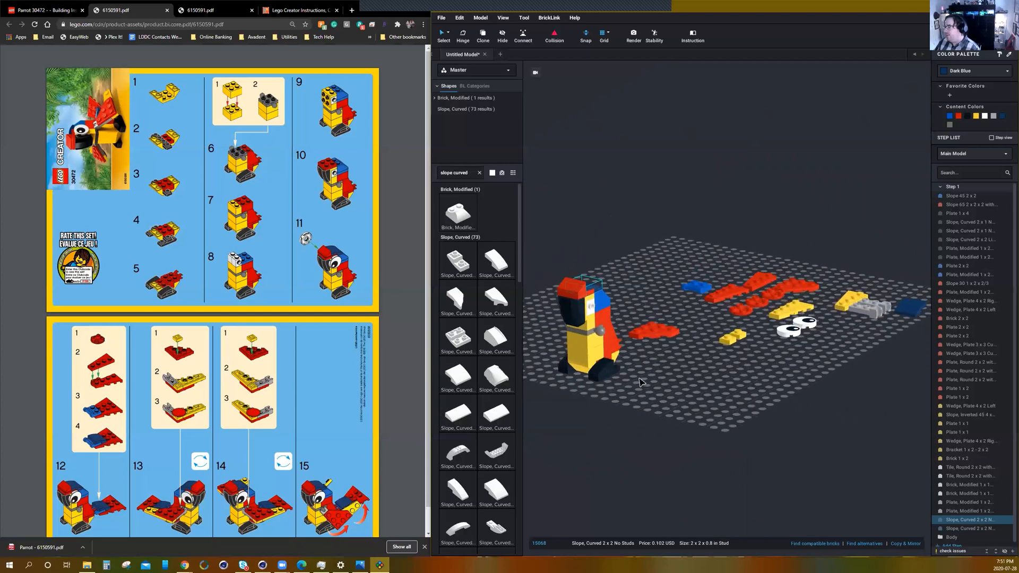
Move one round 2 x 2 eye tile beside the parrot and rotate it upright.
scroll(638, 376, up, 3)
middle_drag(691, 403, 805, 410)
right_drag(806, 423, 848, 399)
drag(833, 402, 637, 418)
scroll(651, 405, up, 3)
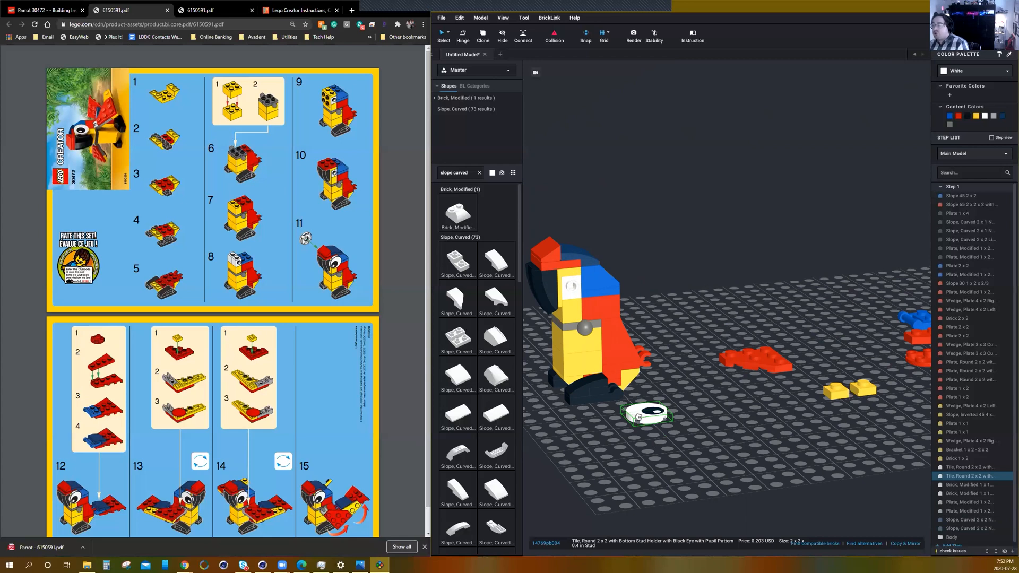
key(Up)
key(Up)
key(Up)
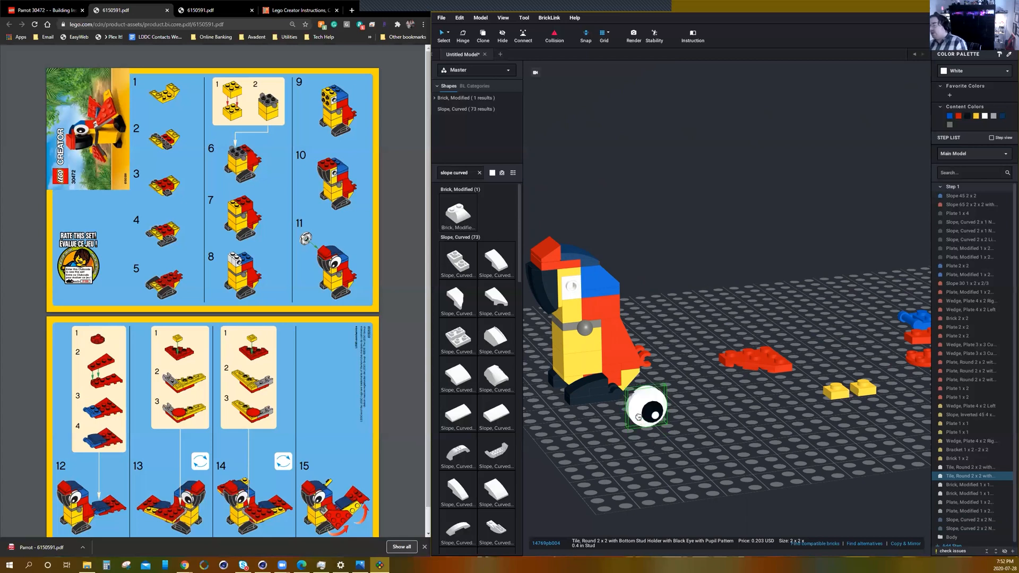
Attach the upright eye tile to the white side stud of the head and turn it on the stud to adjust the pupil's direction.
drag(639, 417, 660, 394)
right_drag(660, 394, 693, 410)
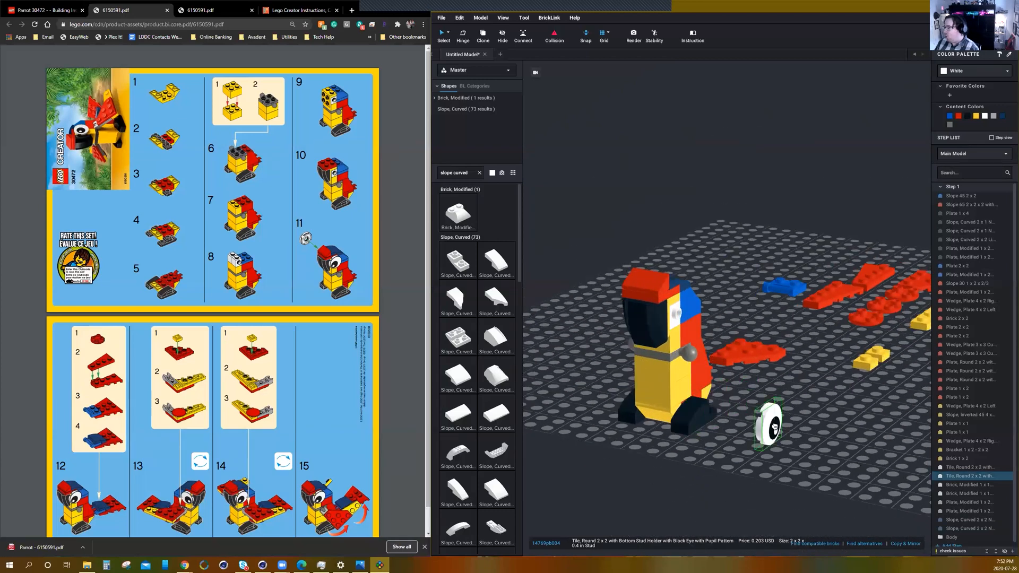
right_drag(775, 427, 742, 429)
drag(699, 438, 736, 429)
right_drag(735, 429, 766, 434)
drag(765, 434, 715, 438)
right_drag(722, 438, 739, 432)
drag(739, 432, 785, 428)
right_drag(785, 428, 748, 431)
mouse_move(748, 431)
mouse_down()
mouse_move(751, 379)
mouse_move(733, 399)
mouse_move(737, 417)
mouse_up()
right_drag(737, 417, 768, 409)
drag(769, 410, 630, 323)
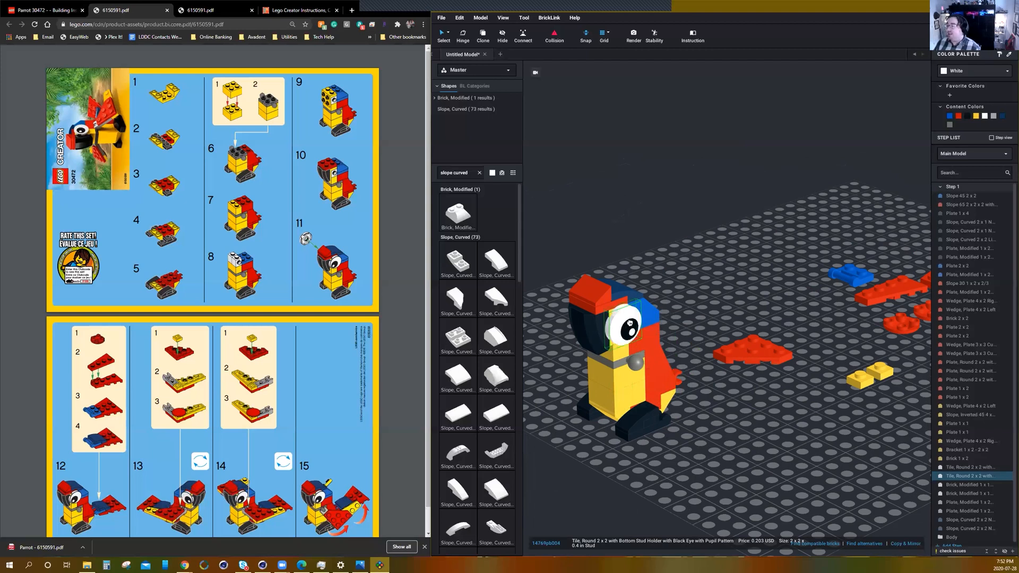
drag(634, 300, 625, 327)
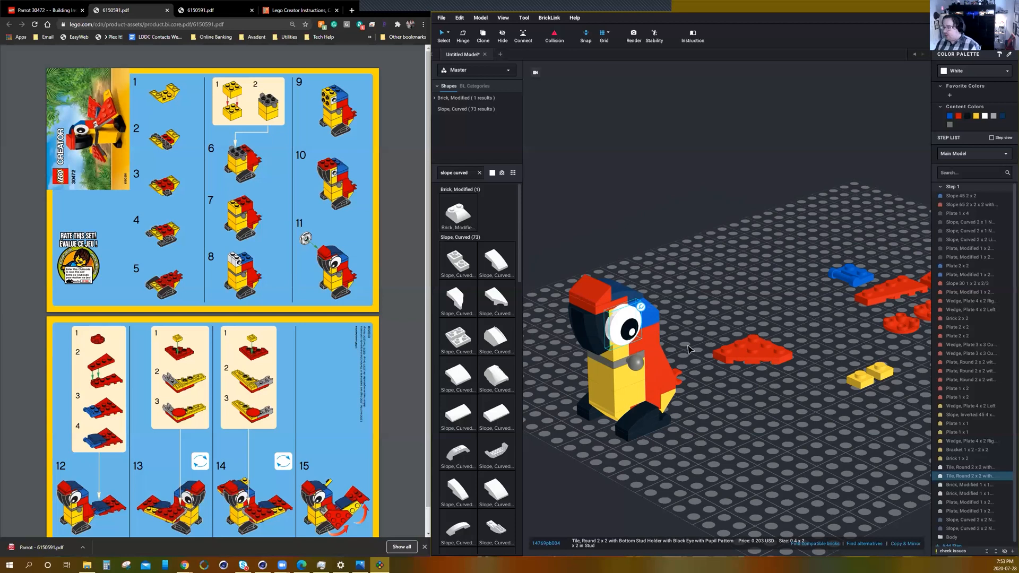
Turn the eye tile around its side stud with the hinge tool so the pupil faces the beak.
scroll(629, 390, up, 5)
scroll(669, 410, down, 2)
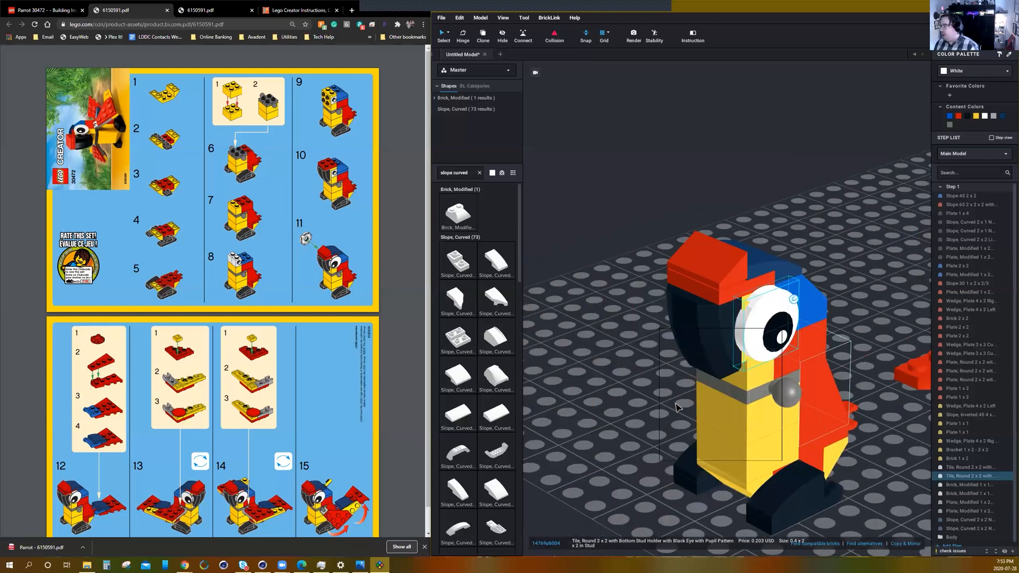
scroll(835, 425, up, 2)
middle_drag(828, 419, 795, 398)
scroll(795, 398, up, 2)
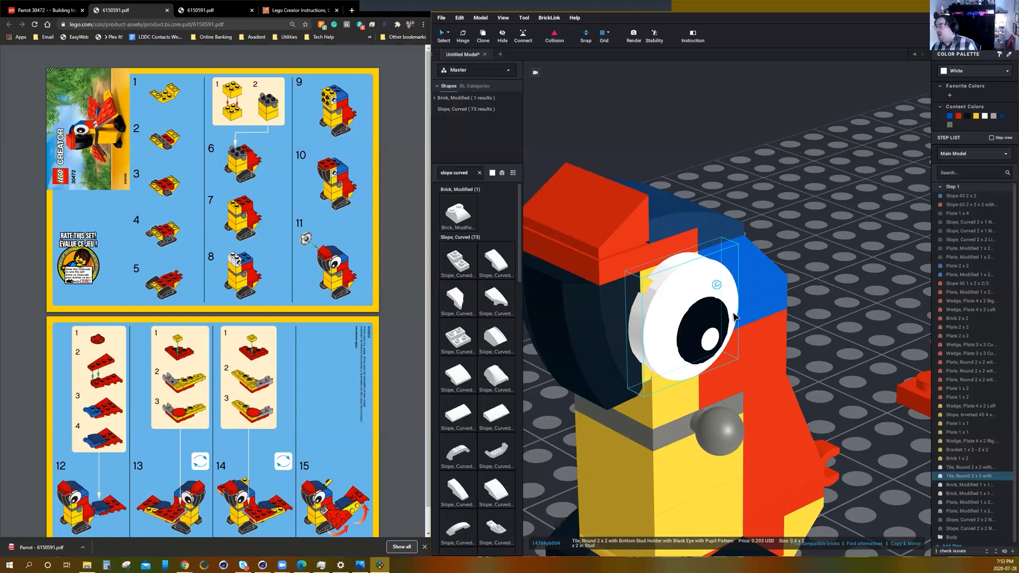
mouse_move(716, 290)
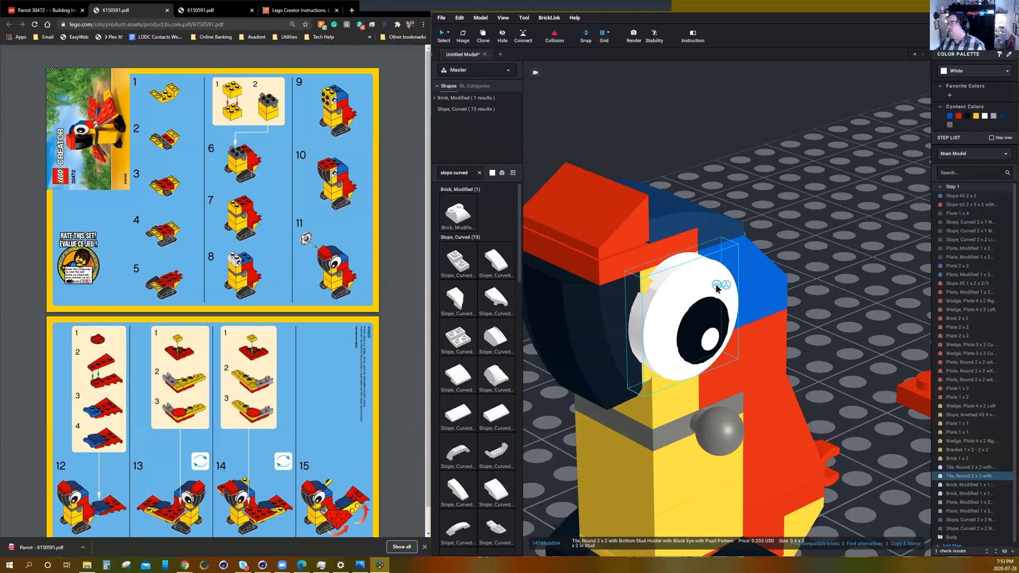
click(716, 287)
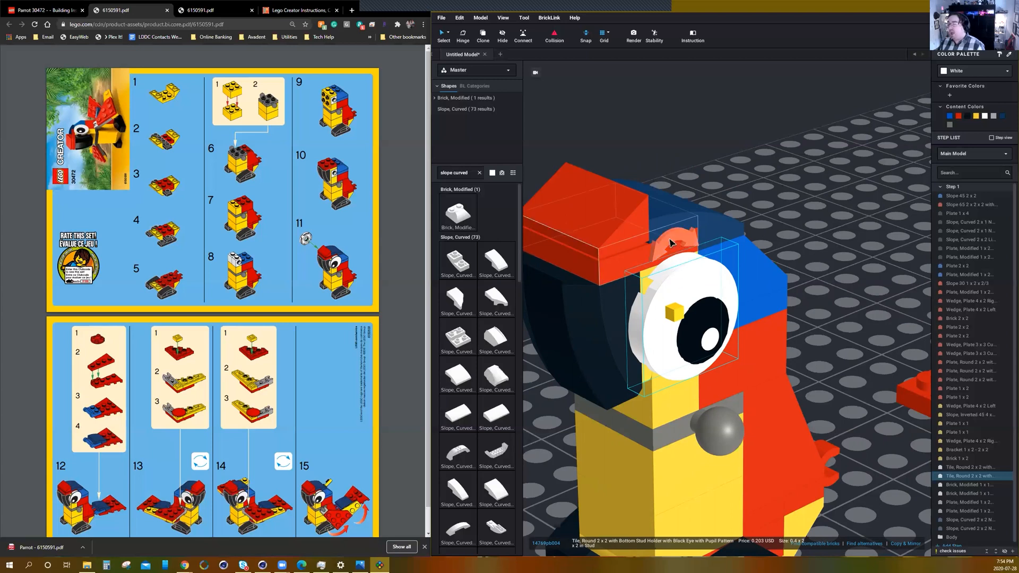
drag(671, 243, 595, 306)
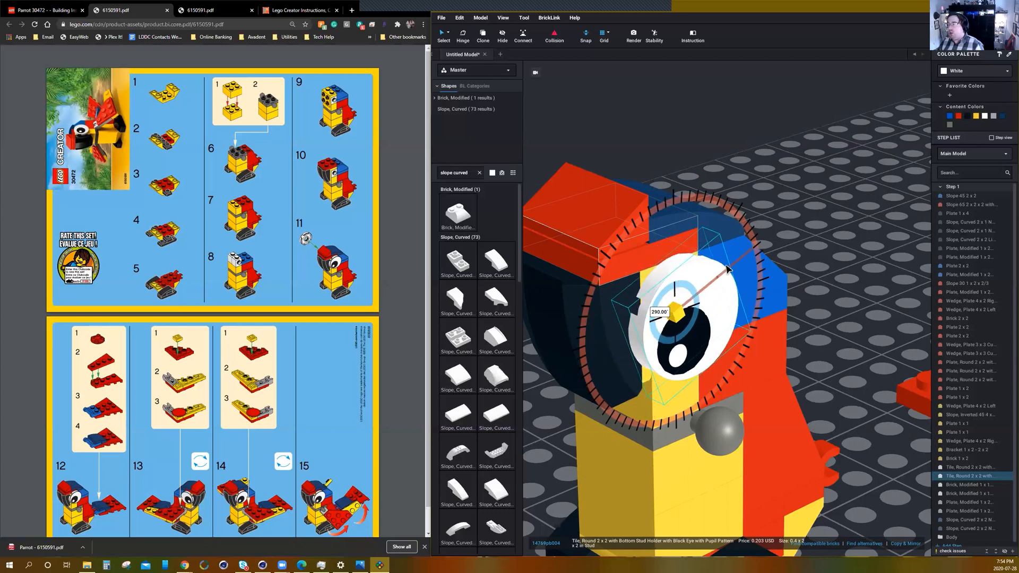
drag(624, 406, 770, 382)
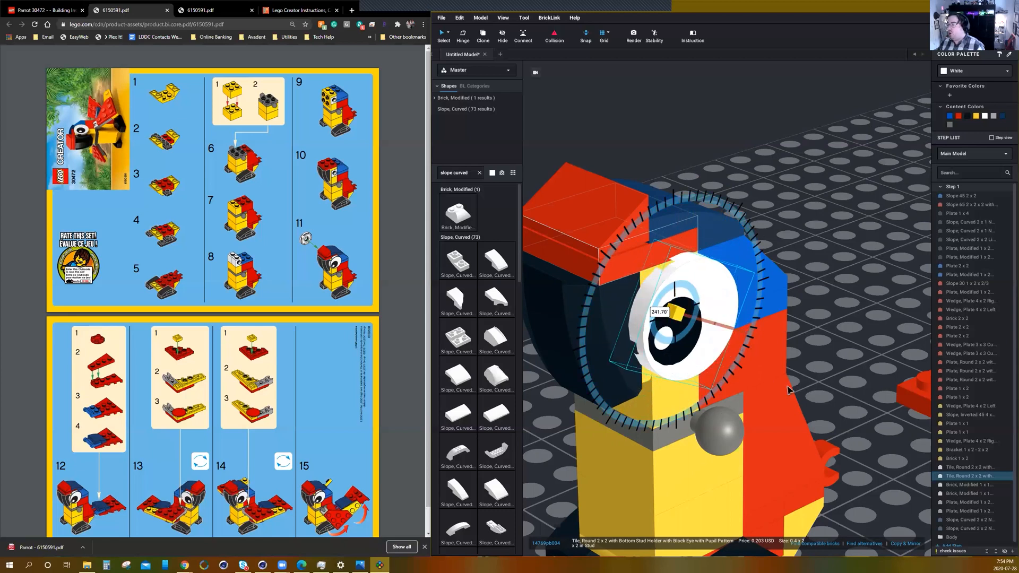
drag(745, 460, 787, 410)
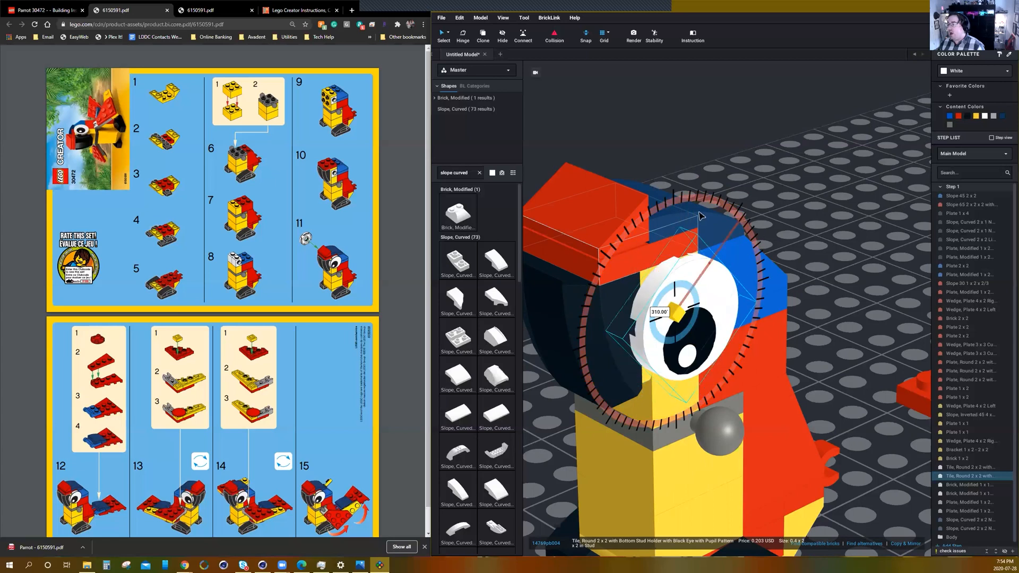
drag(758, 225, 743, 430)
drag(818, 382, 763, 225)
drag(792, 309, 776, 370)
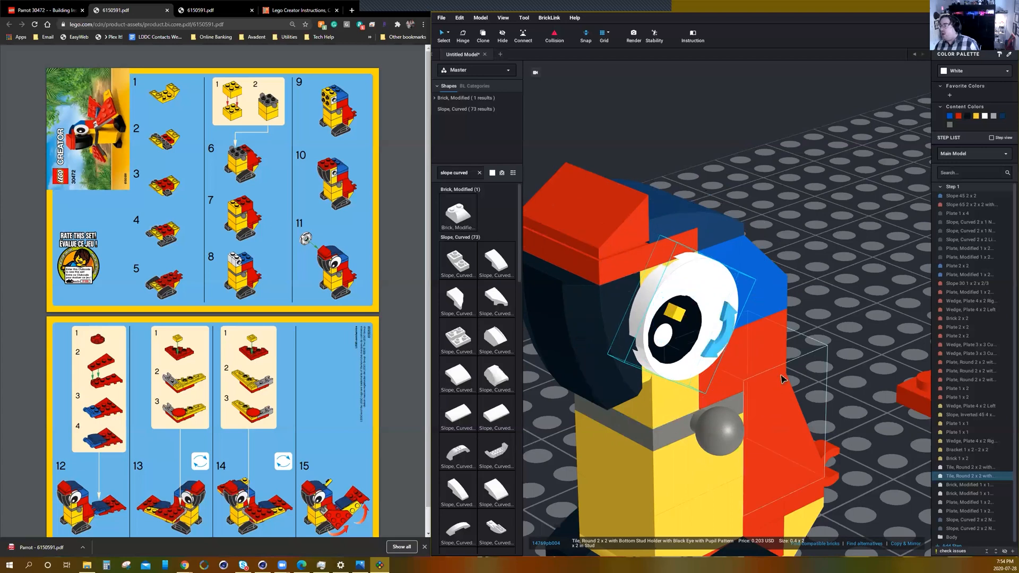
Readjust the same eye tile's hinge rotation so the pupil looks forward and slightly down toward the beak.
click(845, 367)
scroll(846, 369, down, 5)
mouse_move(851, 415)
right_down()
mouse_move(837, 410)
mouse_move(852, 419)
mouse_move(848, 403)
mouse_move(845, 414)
mouse_move(871, 411)
right_up()
scroll(653, 261, up, 5)
click(653, 261)
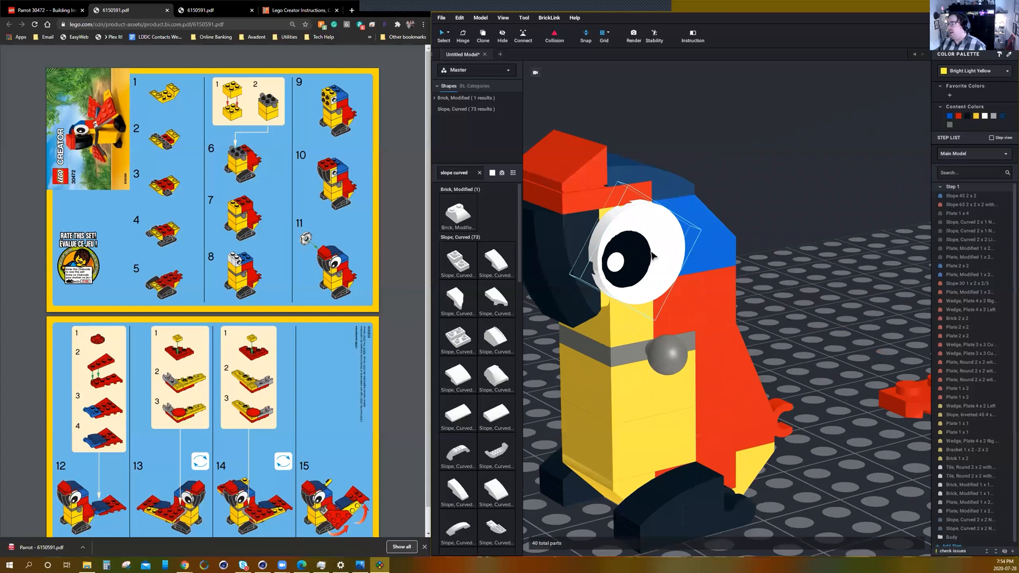
click(661, 217)
drag(682, 262, 720, 241)
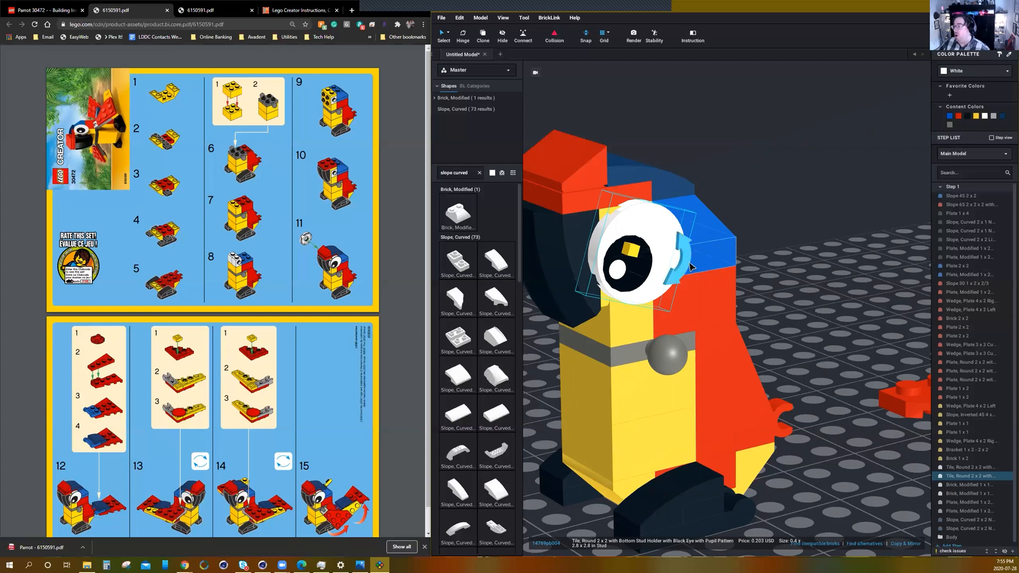
mouse_move(690, 260)
mouse_down()
mouse_move(669, 273)
mouse_move(707, 287)
mouse_move(707, 238)
mouse_move(665, 241)
mouse_move(685, 242)
mouse_move(675, 241)
mouse_move(686, 257)
mouse_up()
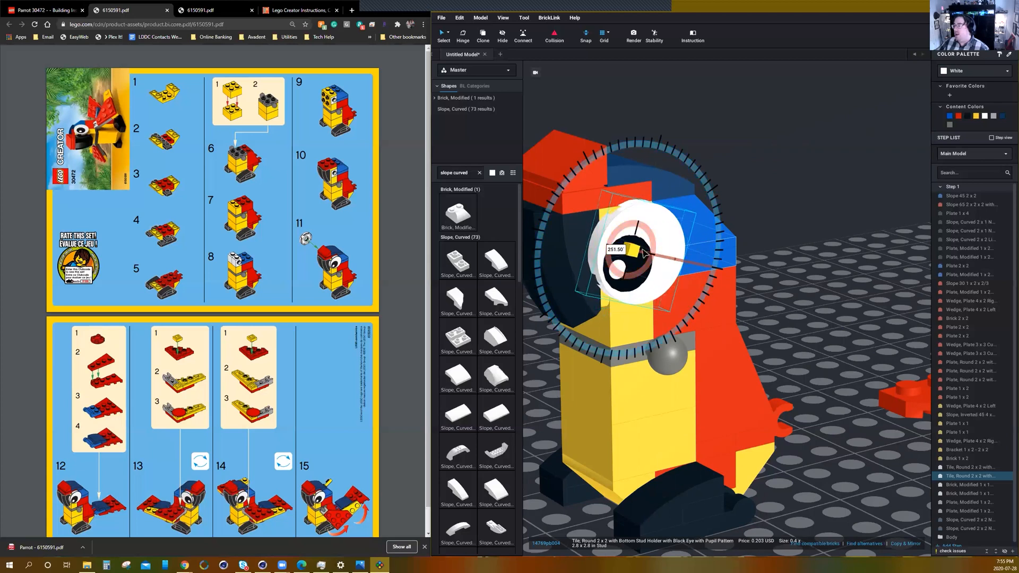
drag(625, 278, 654, 235)
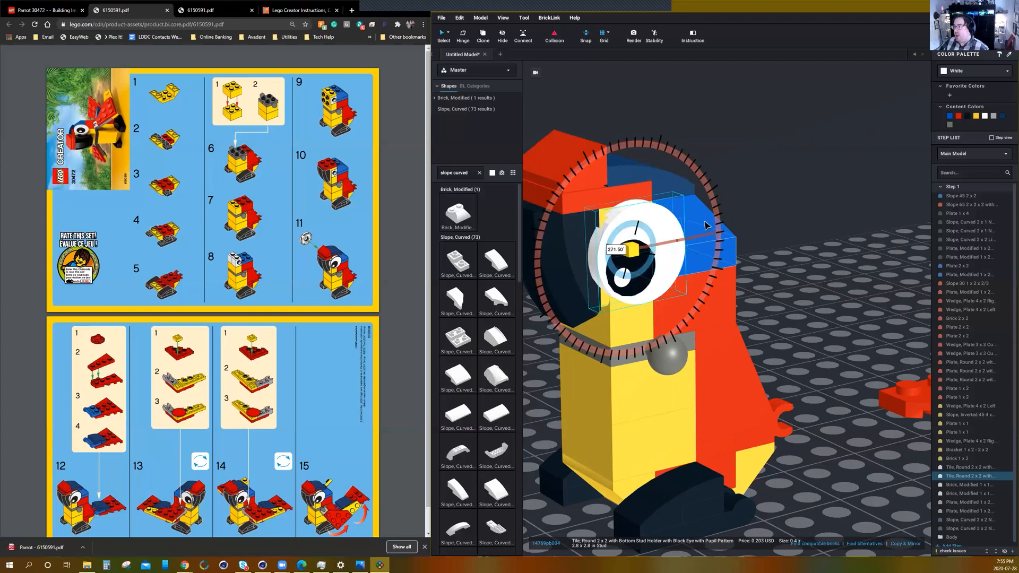
drag(631, 347, 719, 236)
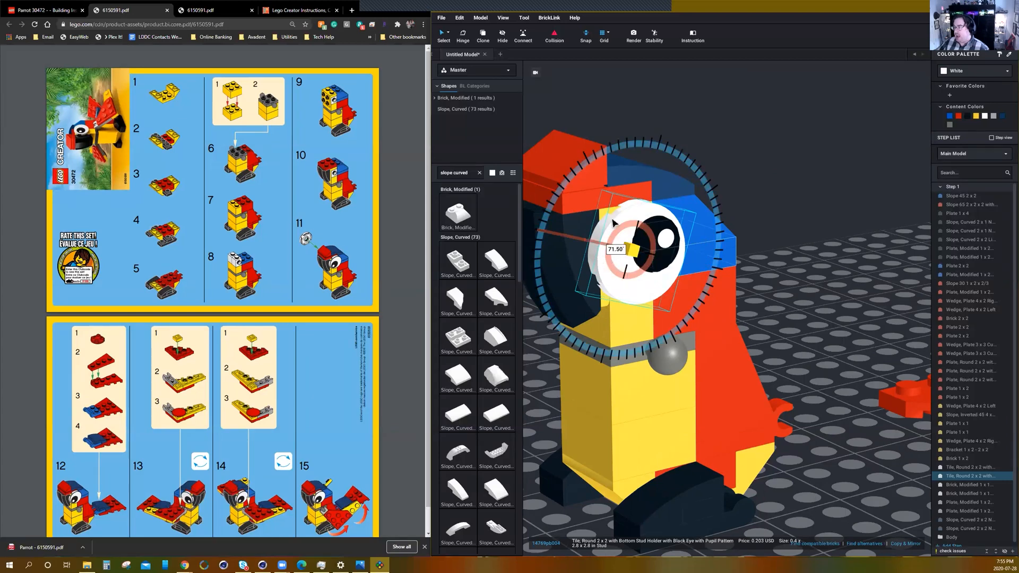
drag(692, 199, 637, 437)
drag(846, 322, 846, 319)
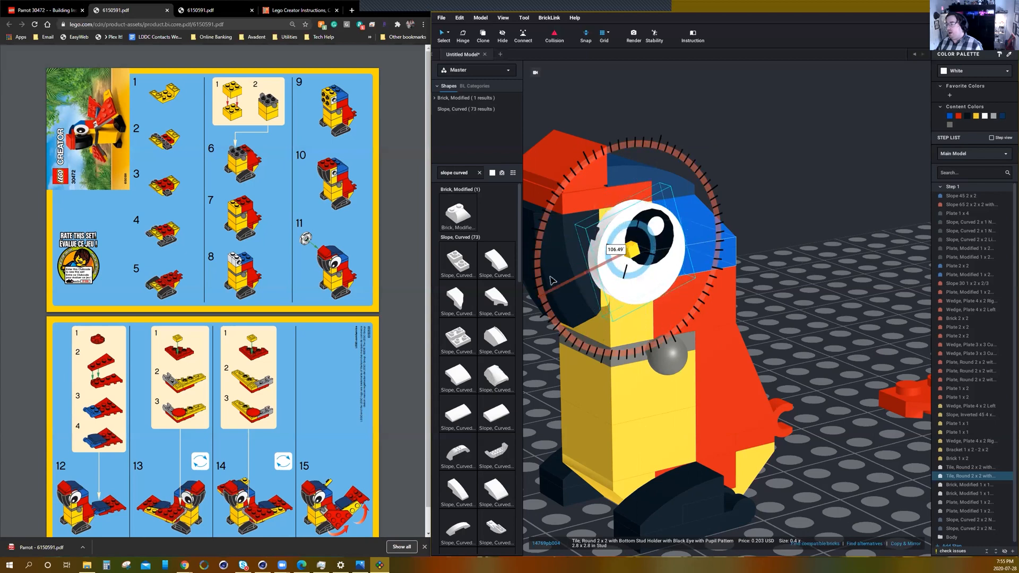
drag(711, 173, 828, 381)
drag(736, 432, 804, 300)
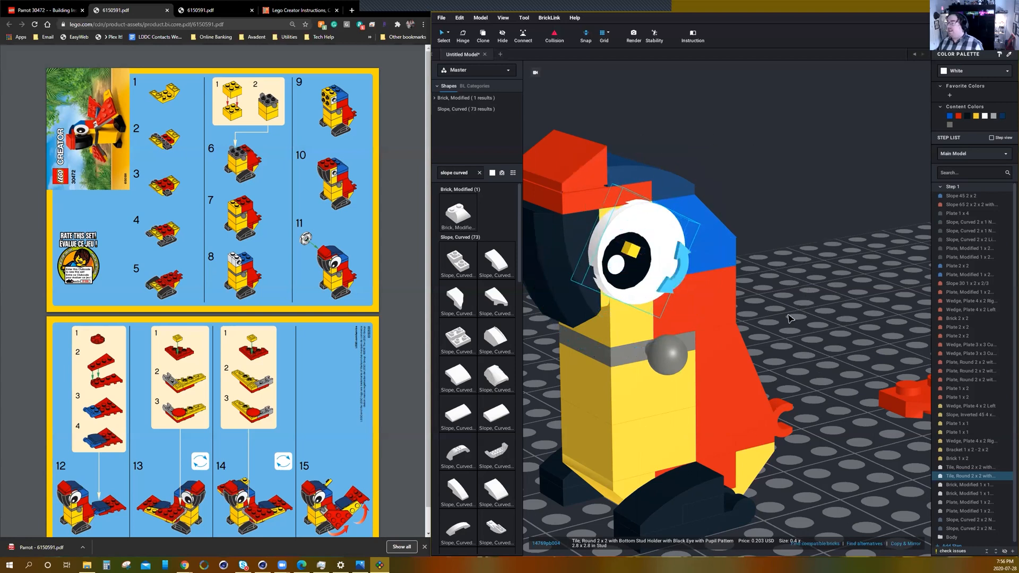
Attach the remaining round 2 x 2 eye tile upright to the white stud on the opposite side of the head.
scroll(802, 318, down, 5)
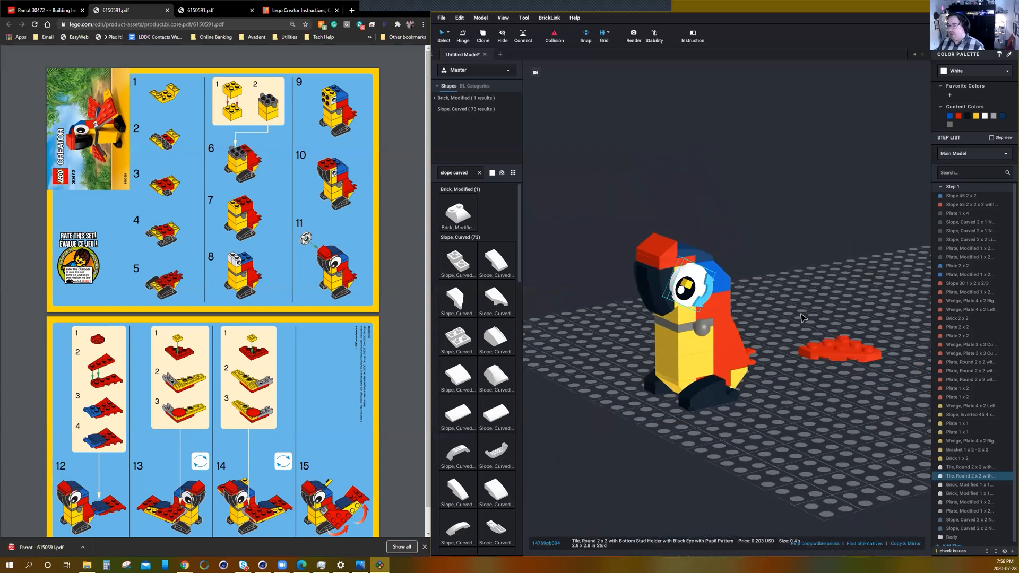
mouse_move(765, 418)
right_down()
mouse_move(812, 451)
mouse_move(811, 470)
mouse_move(761, 420)
right_up()
scroll(760, 420, down, 3)
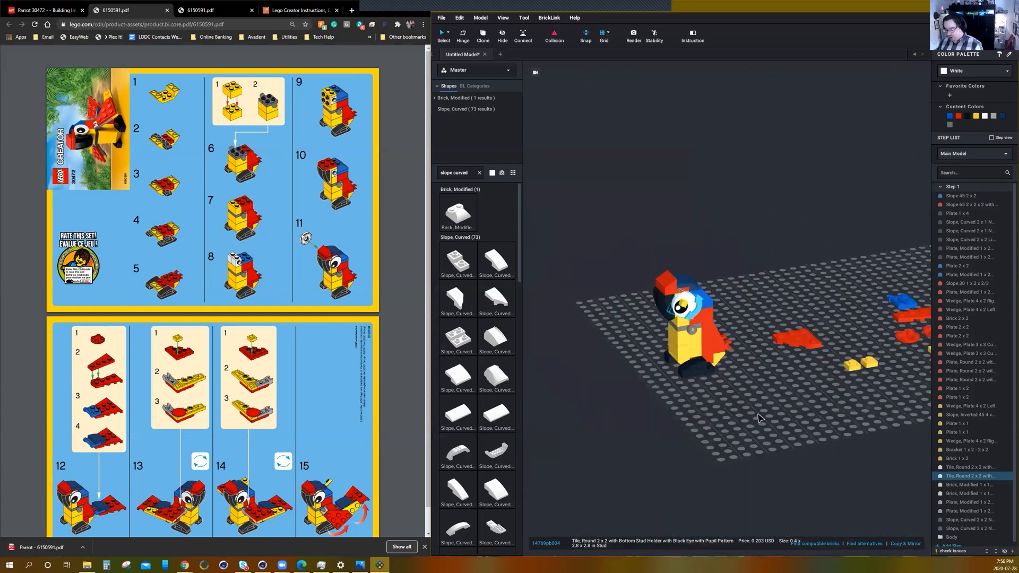
middle_drag(831, 439, 777, 438)
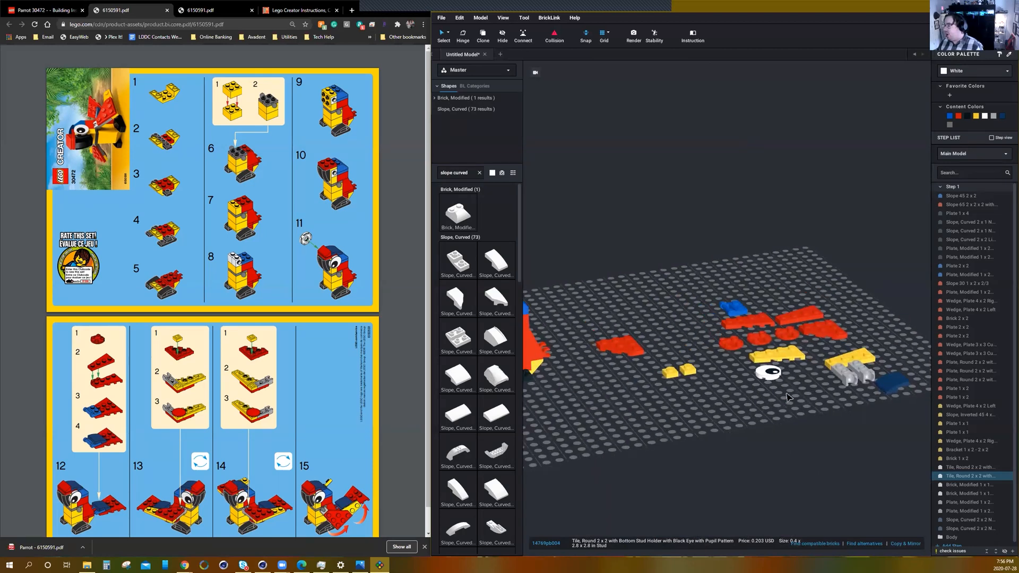
drag(790, 368, 592, 387)
right_drag(593, 388, 639, 390)
drag(639, 389, 853, 379)
scroll(781, 416, up, 3)
scroll(781, 415, up, 2)
key(Up)
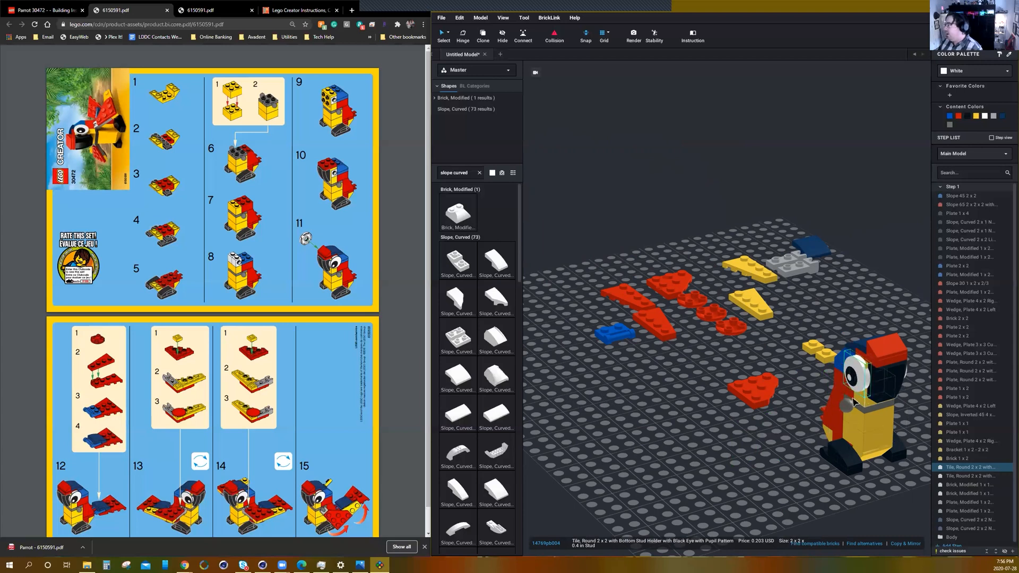
scroll(855, 403, up, 2)
middle_drag(807, 399, 706, 349)
scroll(706, 349, up, 2)
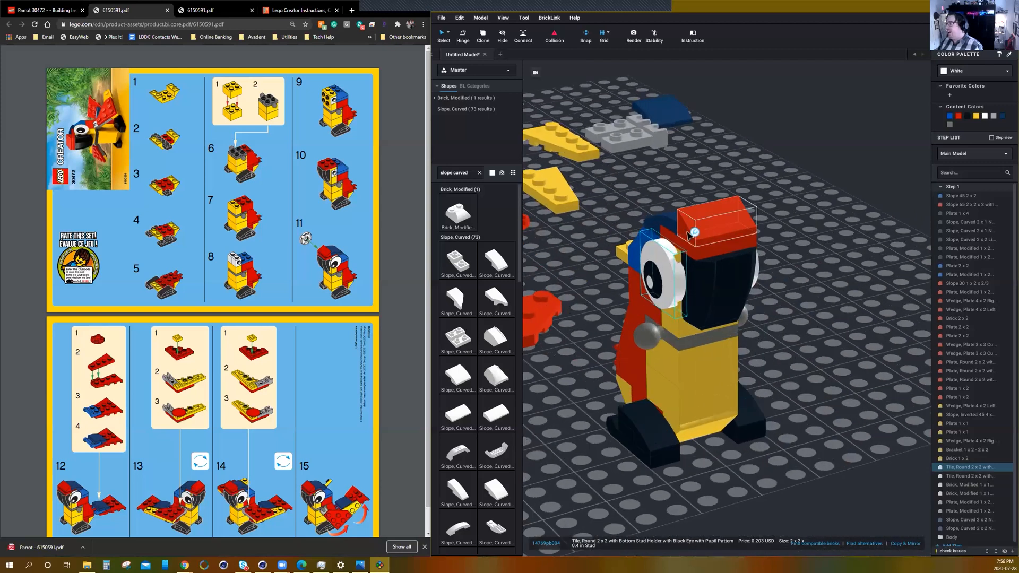
Turn the second eye tile on its stud so its pupil also faces the beak.
drag(699, 233, 645, 209)
right_drag(757, 361, 776, 405)
click(746, 413)
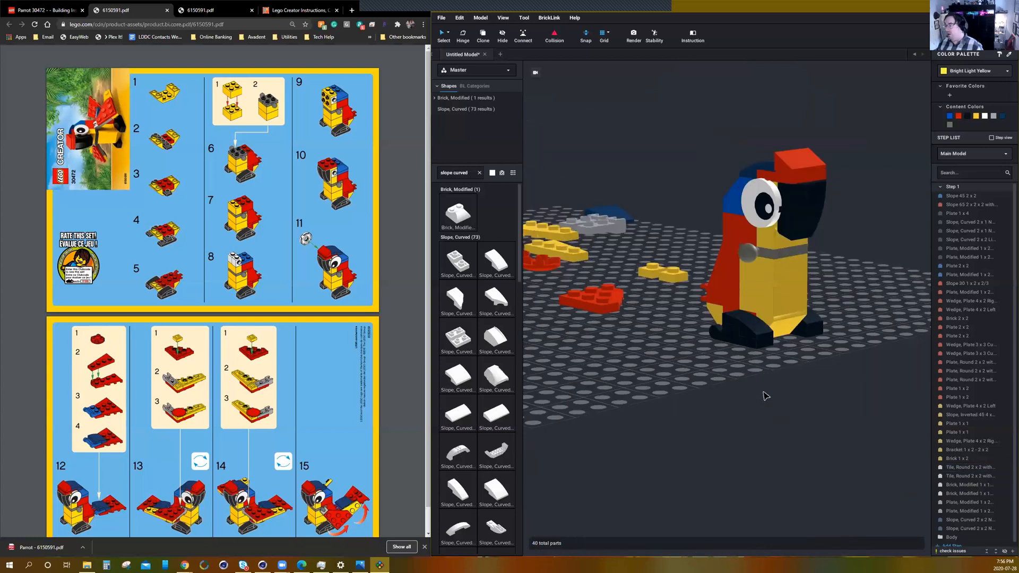
Move one red round 2 x 2 plate with rounded bottom to a clear area of the baseplate to start the tail subassembly.
right_drag(786, 400, 430, 383)
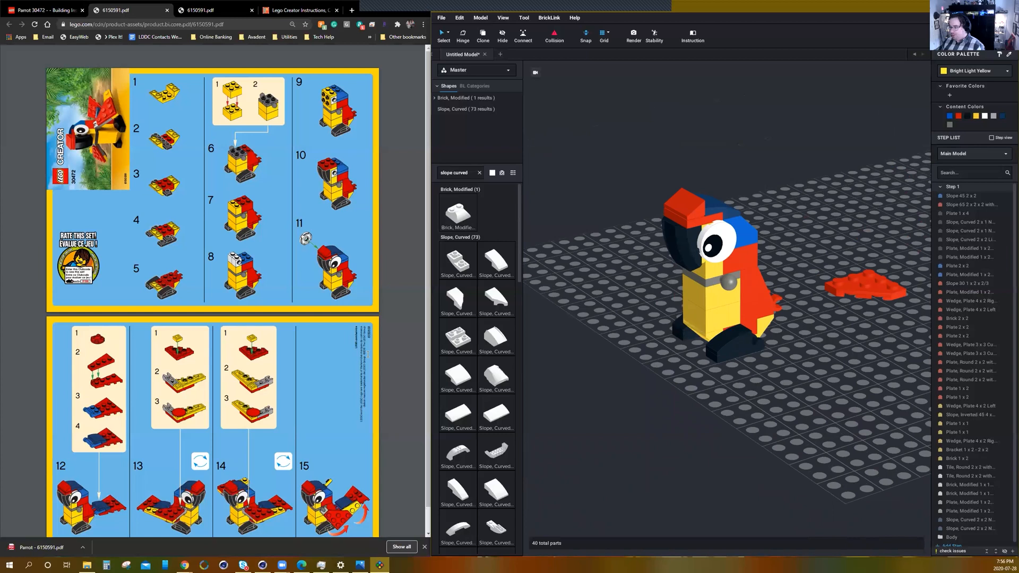
scroll(763, 372, down, 2)
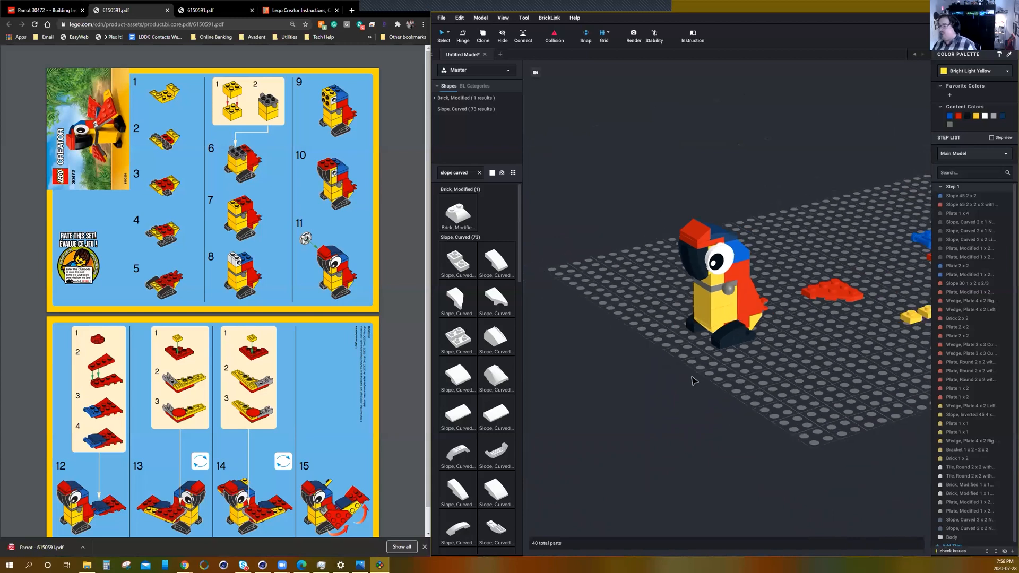
scroll(692, 381, down, 1)
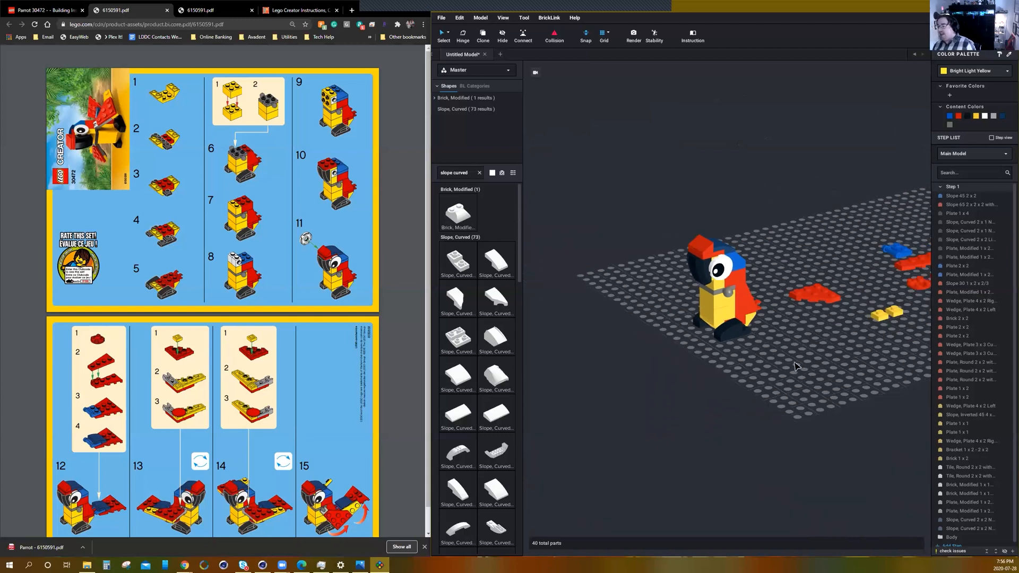
mouse_move(803, 369)
right_down()
mouse_move(695, 390)
mouse_move(793, 379)
right_up()
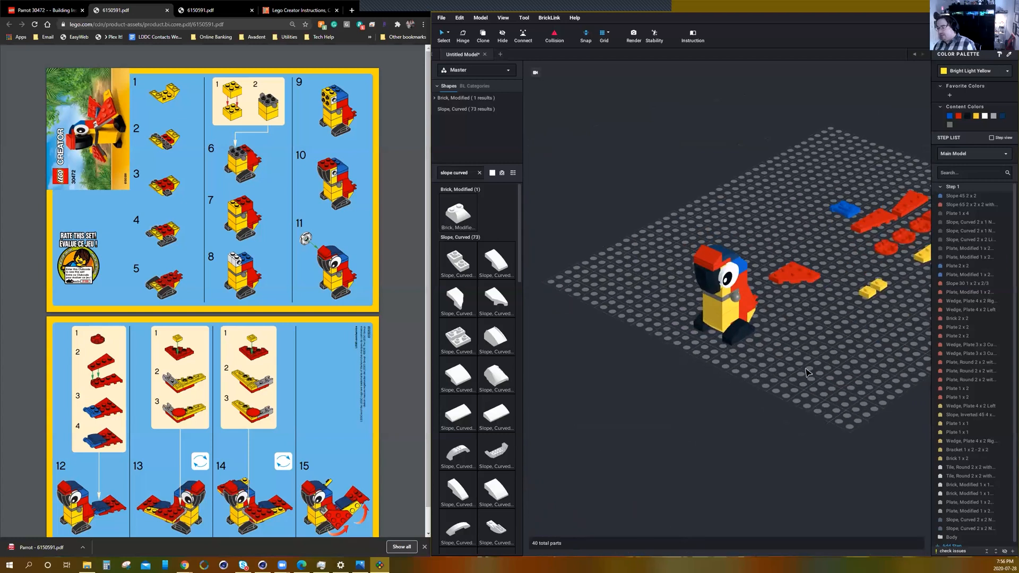
middle_drag(813, 372, 750, 385)
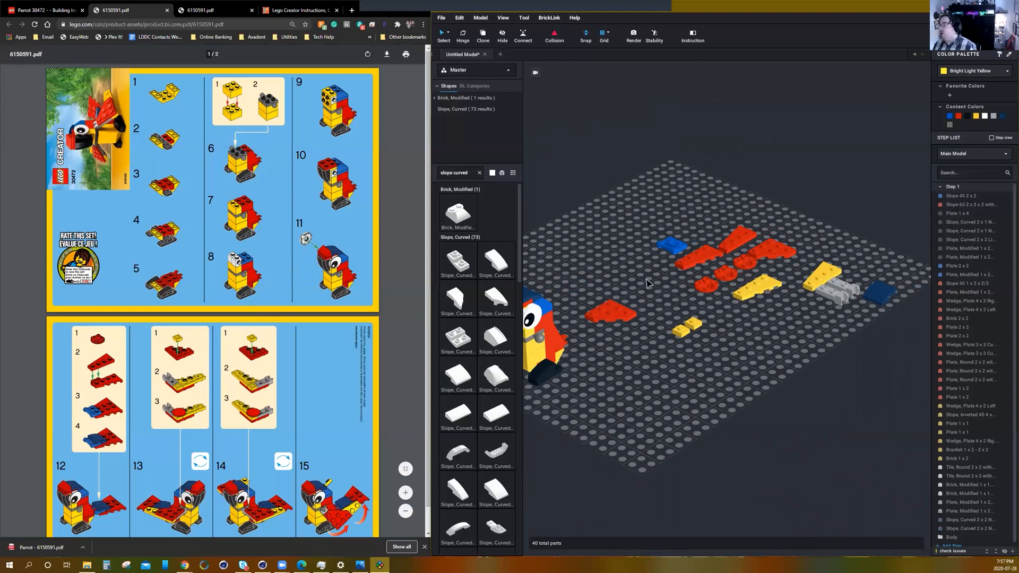
scroll(663, 361, up, 3)
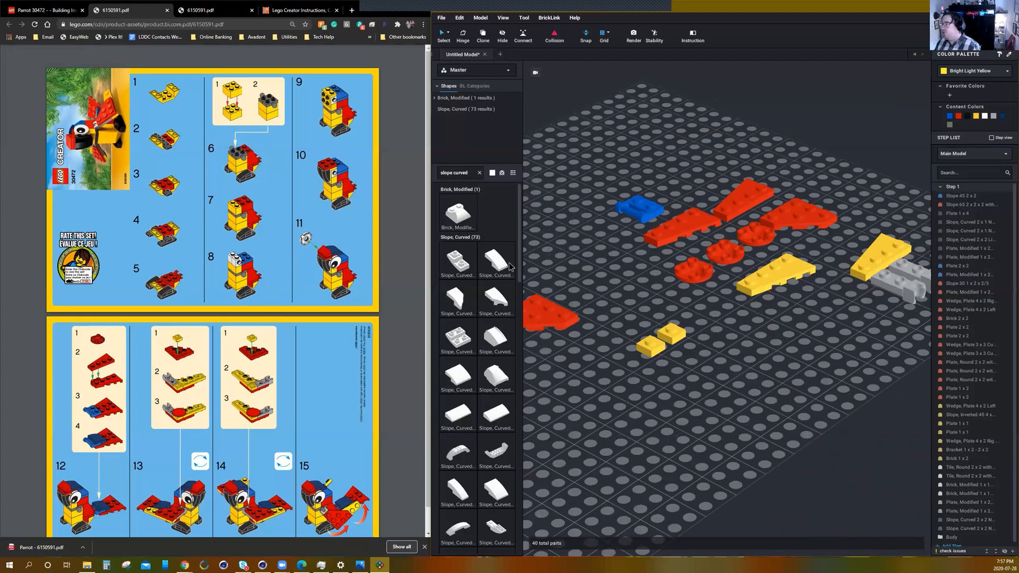
drag(695, 276, 656, 443)
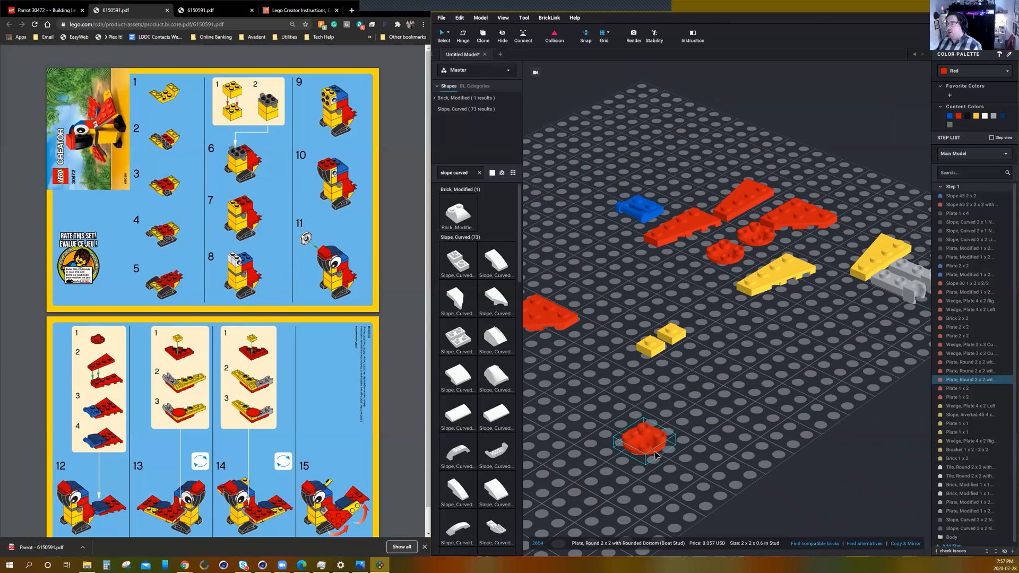
Place the red right and left 4 x 2 wedge plates side by side on top of the separate red round plate.
drag(675, 240, 668, 443)
drag(727, 230, 641, 435)
mouse_move(639, 472)
right_down()
mouse_move(653, 441)
mouse_move(637, 481)
right_up()
click(759, 393)
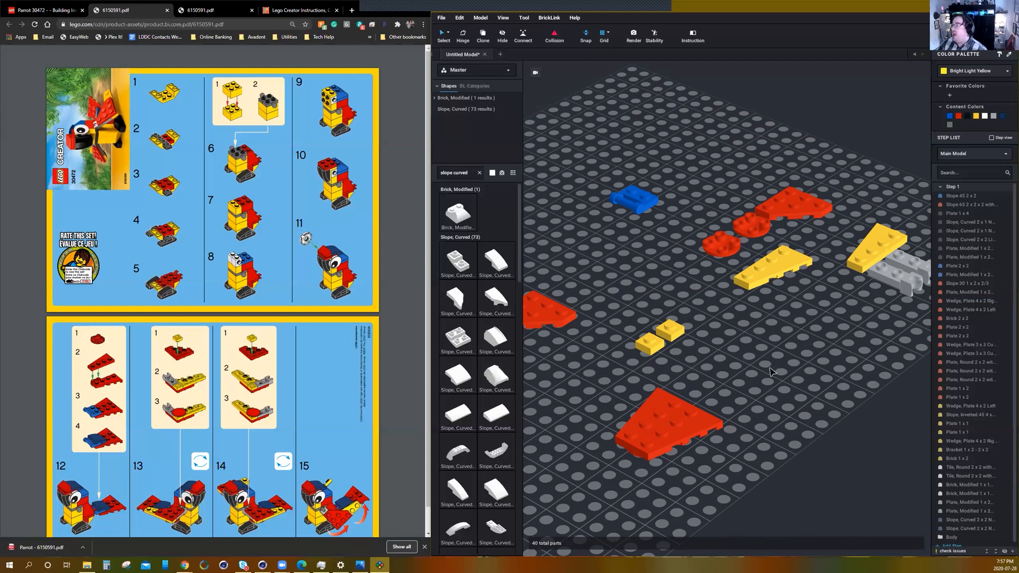
scroll(772, 346, down, 1)
drag(682, 406, 664, 391)
drag(680, 428, 680, 418)
drag(706, 349, 679, 415)
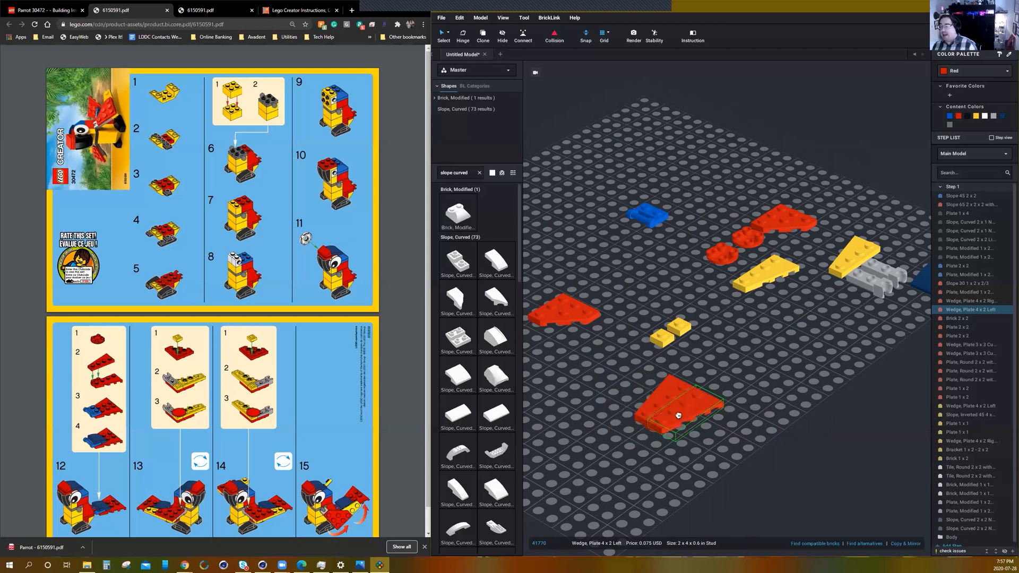
drag(677, 417, 678, 417)
click(728, 365)
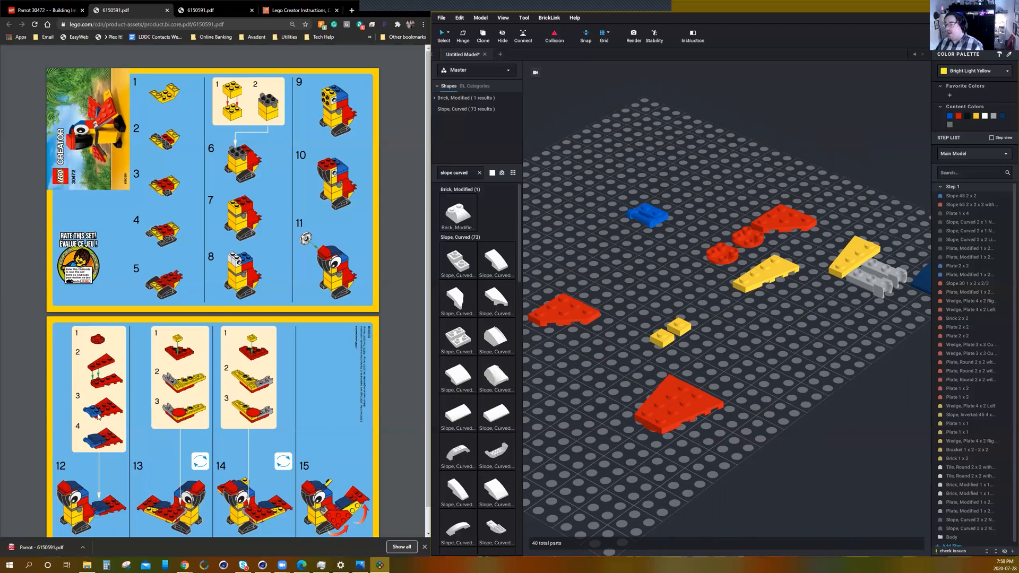
Place the blue 1 x 2 plate with side handle on the joined red wedge plates and add the dark blue 2 x 2 curved slope over it.
drag(650, 217, 656, 420)
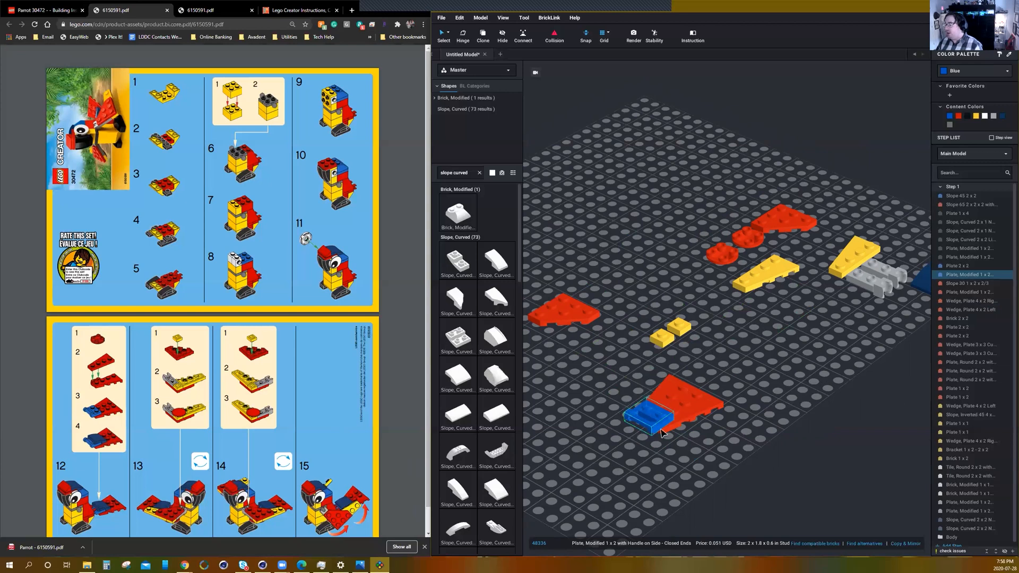
click(628, 361)
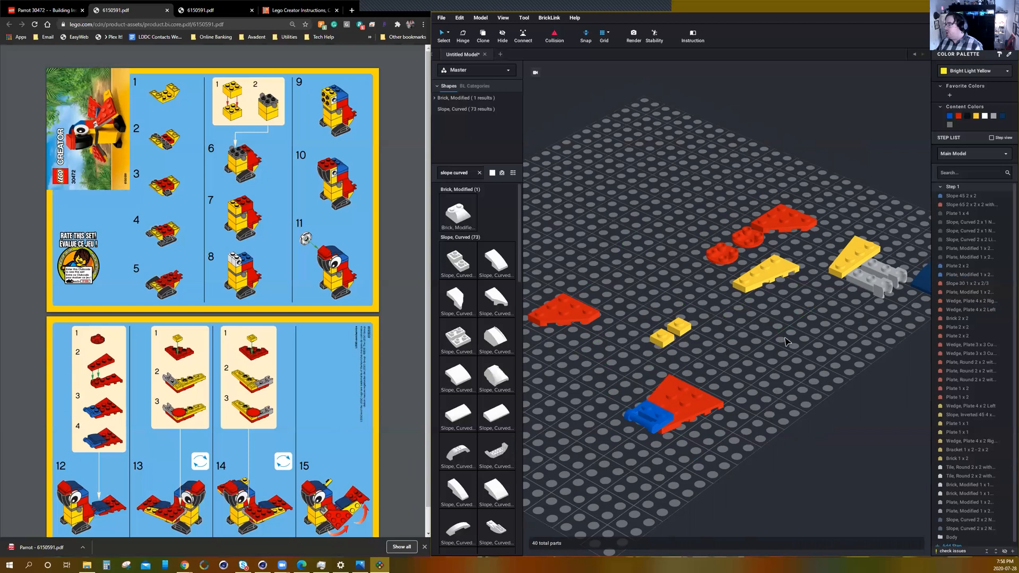
scroll(787, 342, down, 2)
scroll(812, 343, down, 1)
drag(904, 308, 672, 388)
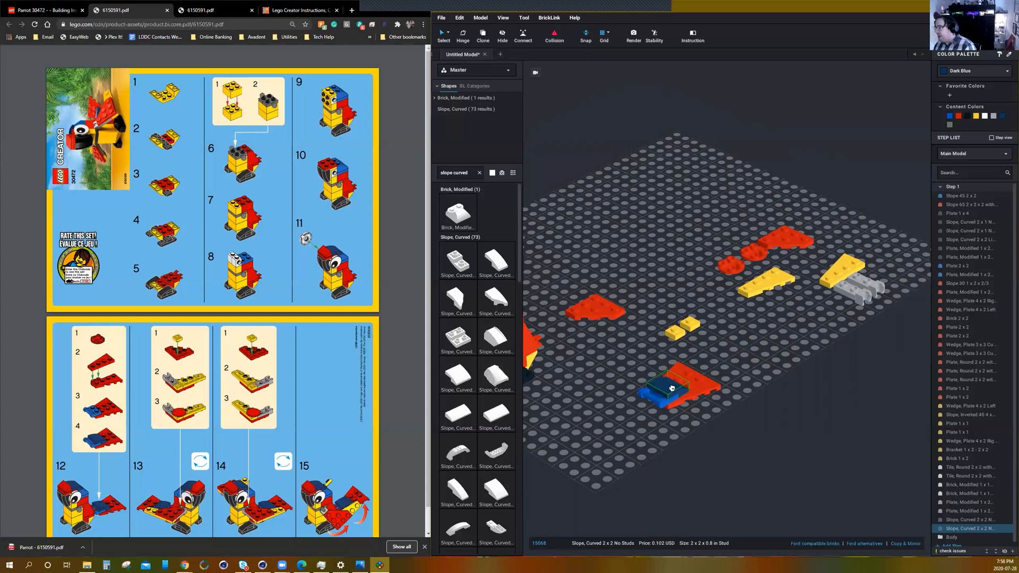
click(665, 437)
scroll(666, 436, up, 3)
mouse_move(666, 437)
right_down()
mouse_move(705, 438)
mouse_move(698, 381)
mouse_move(684, 433)
mouse_move(658, 448)
right_up()
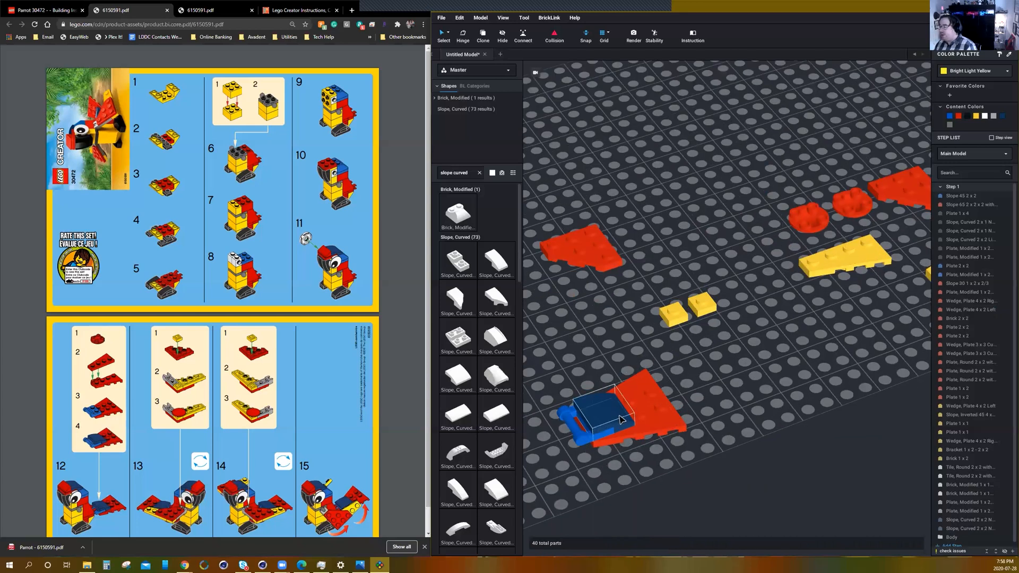
Group the five parts of the finished tail assembly into a submodel named Tail.
scroll(690, 393, down, 2)
right_drag(706, 385, 640, 392)
scroll(639, 393, up, 3)
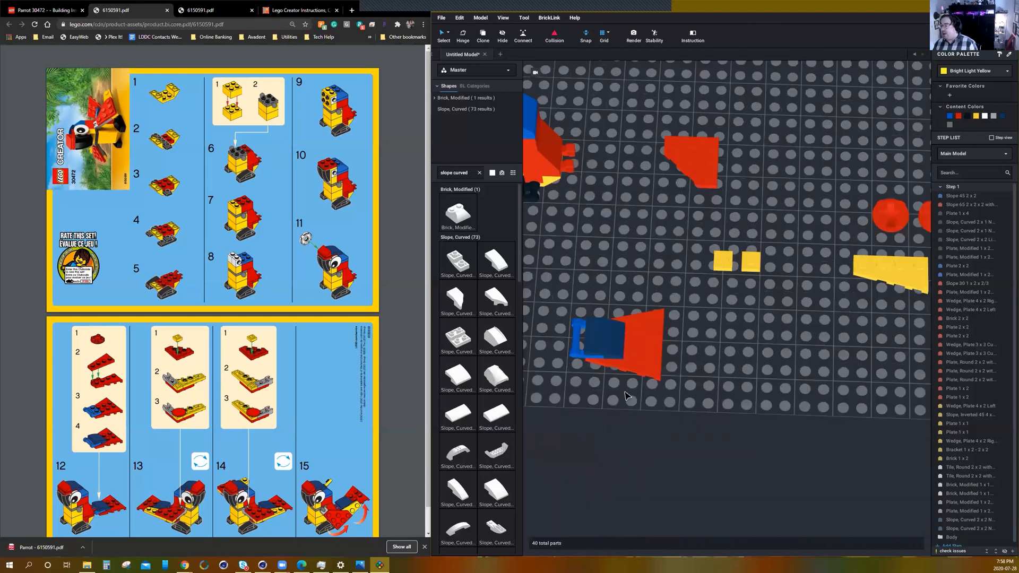
middle_drag(623, 423, 662, 425)
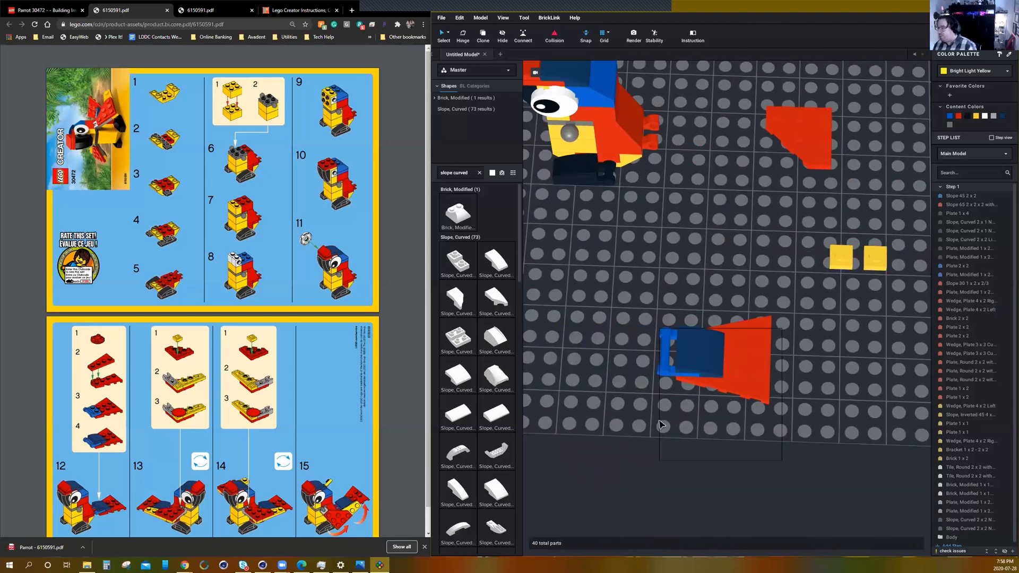
drag(807, 287, 603, 420)
right_drag(662, 424, 707, 397)
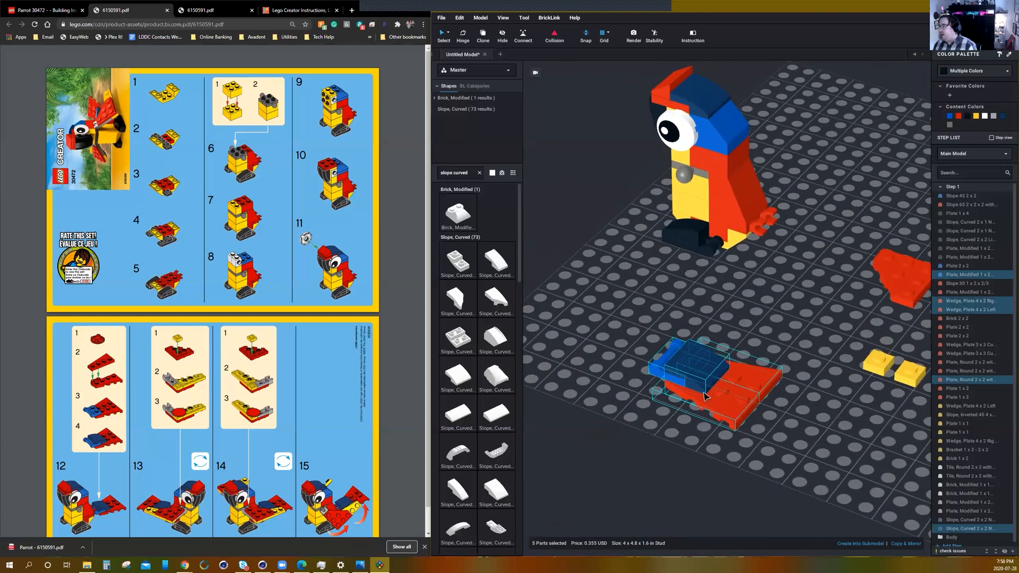
click(862, 544)
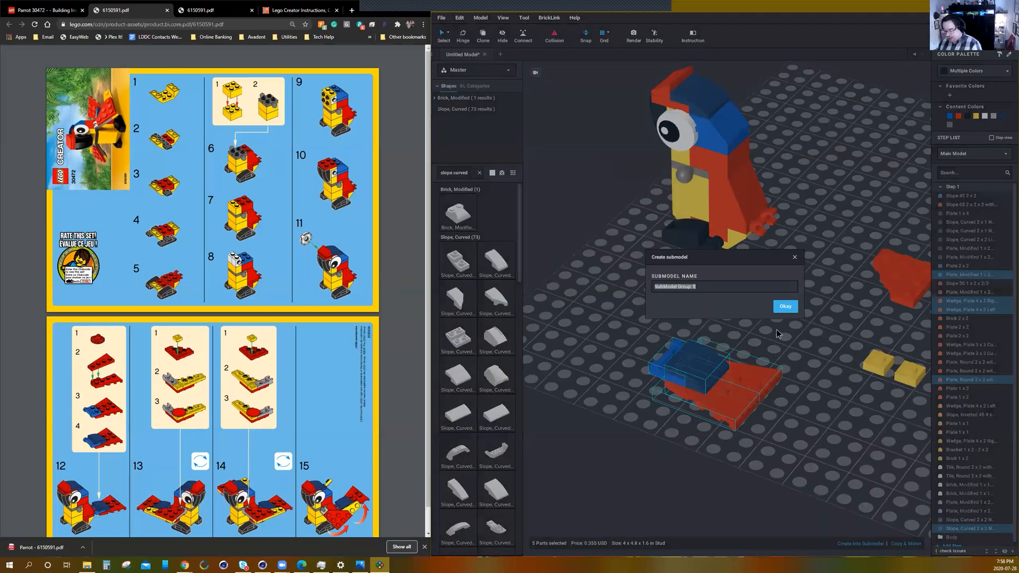
text(Tail)
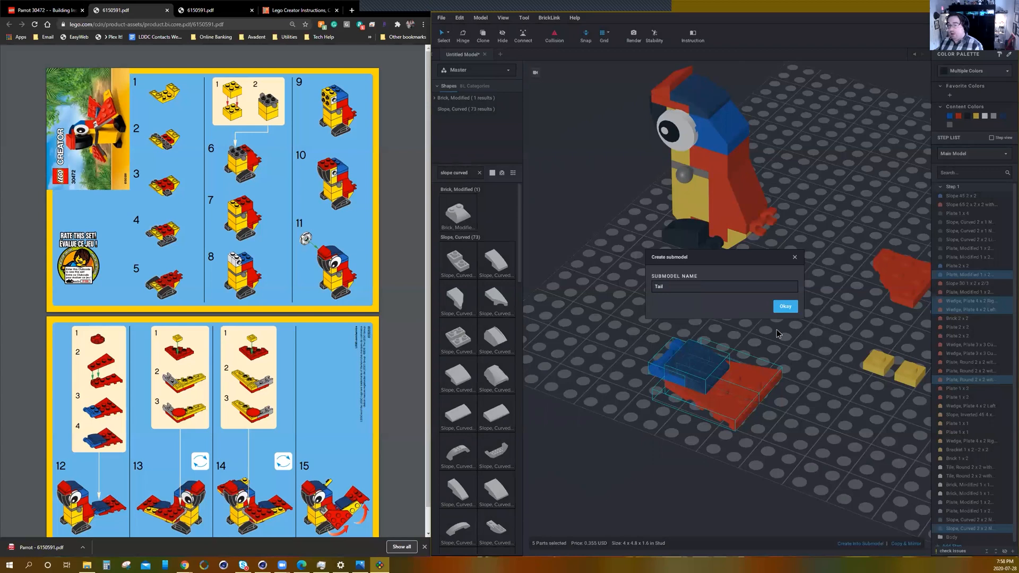
key(Return)
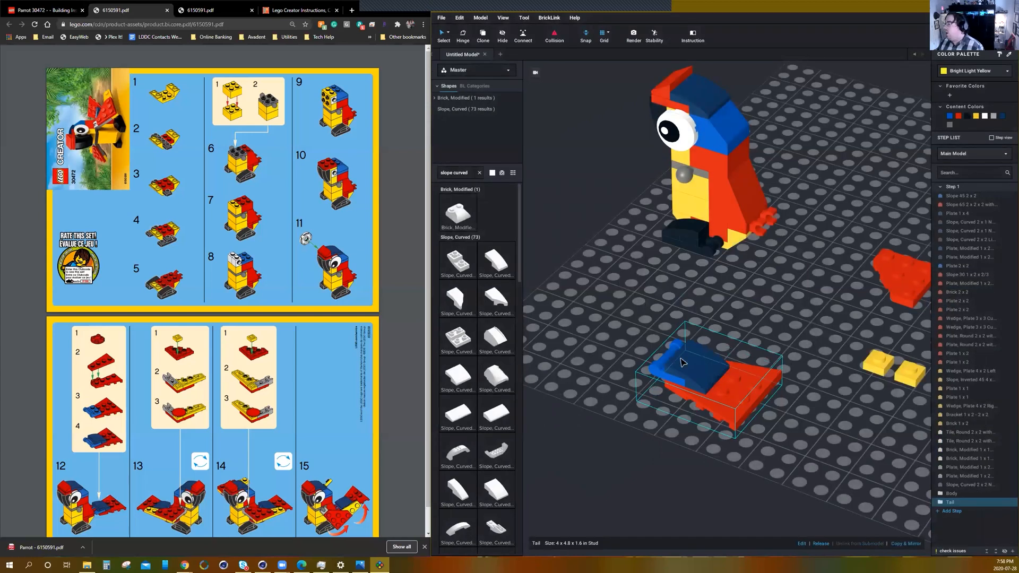
Attach the Tail submodel by its blue side handle to the red clips at the back of the parrot's body.
drag(677, 357, 807, 196)
scroll(770, 231, up, 5)
scroll(777, 212, up, 1)
middle_drag(786, 219, 768, 232)
drag(714, 322, 729, 241)
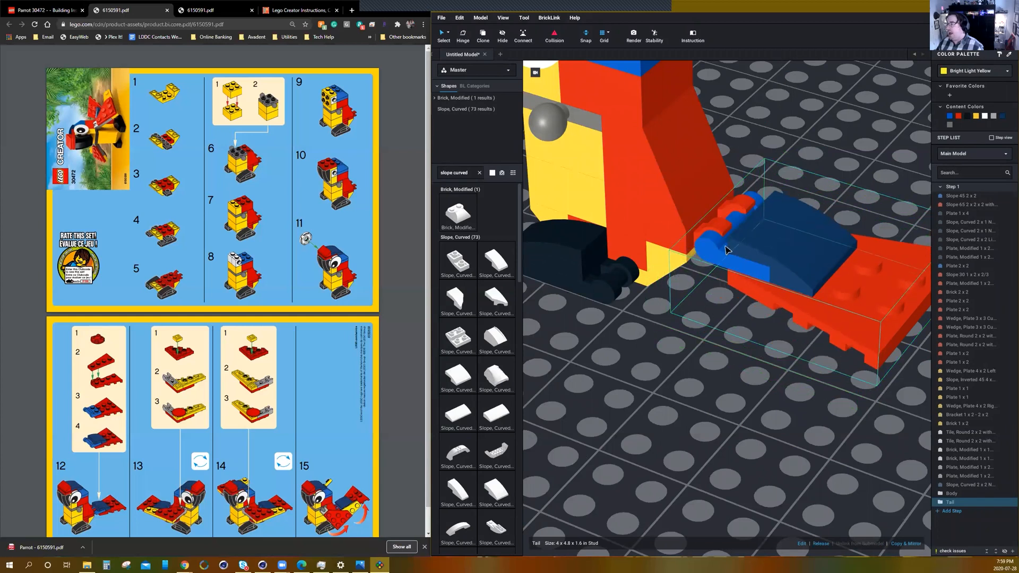
scroll(735, 319, down, 6)
right_drag(735, 320, 723, 321)
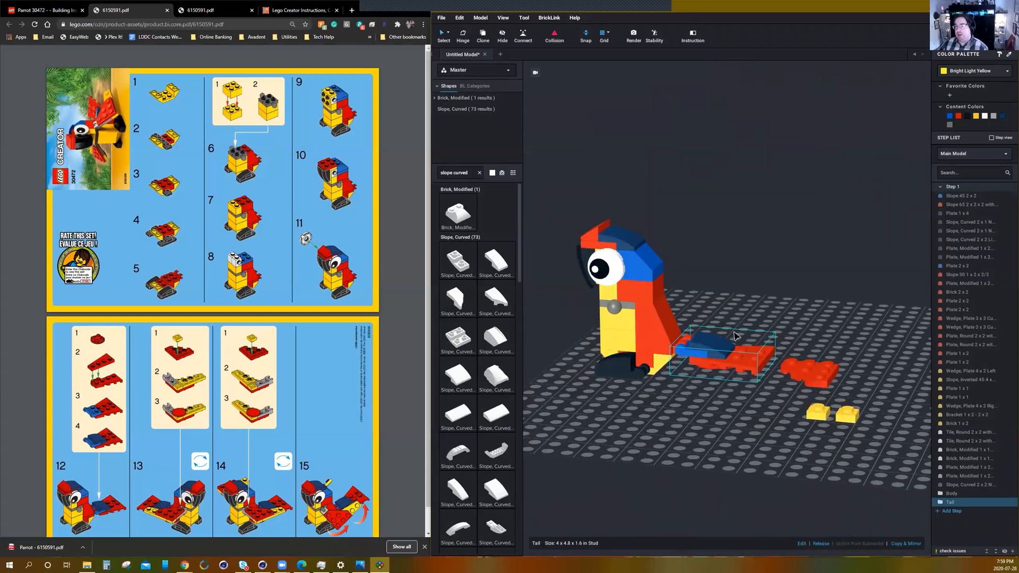
Move and rotate one red 3 x 3 cut corner wedge plate in clear space, and attach a yellow 1 x 1 plate beneath its corner.
right_drag(738, 409, 749, 421)
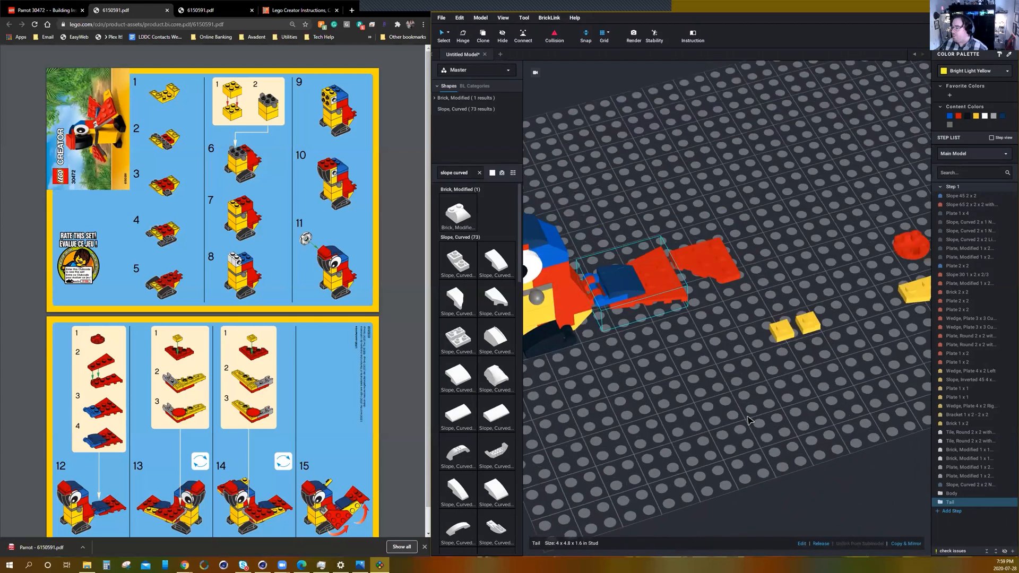
middle_drag(737, 370, 699, 360)
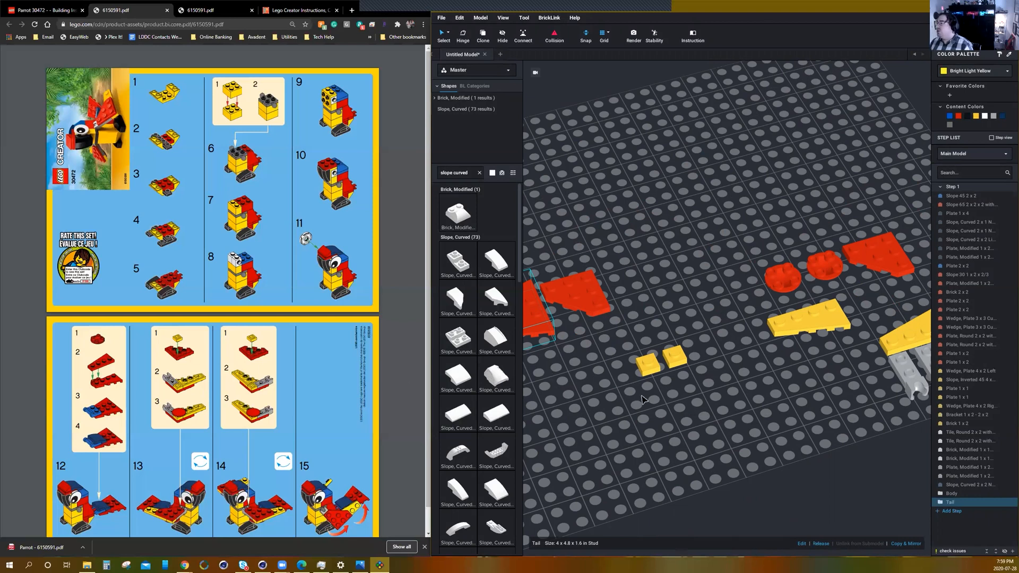
scroll(642, 399, down, 2)
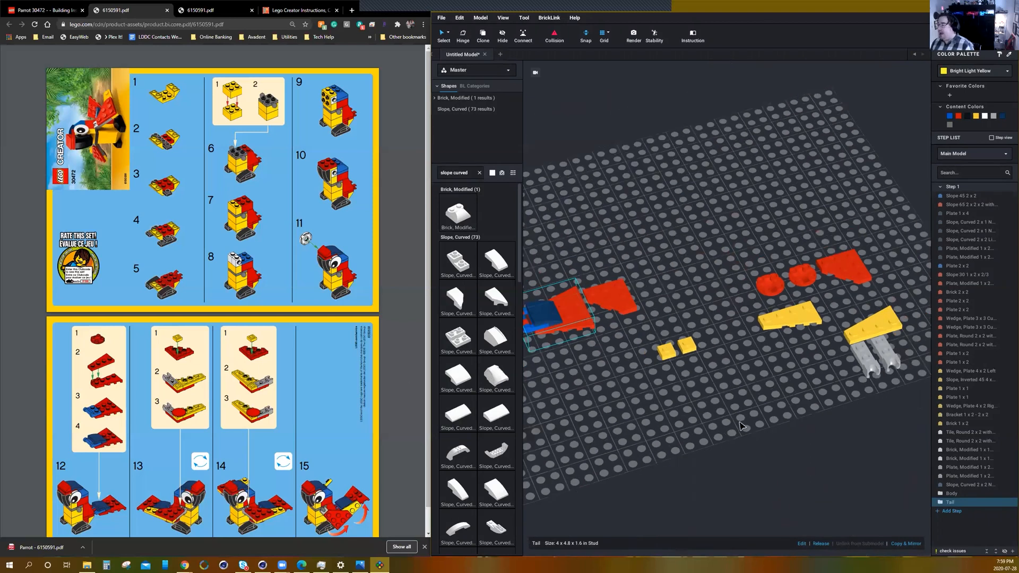
right_drag(742, 420, 712, 348)
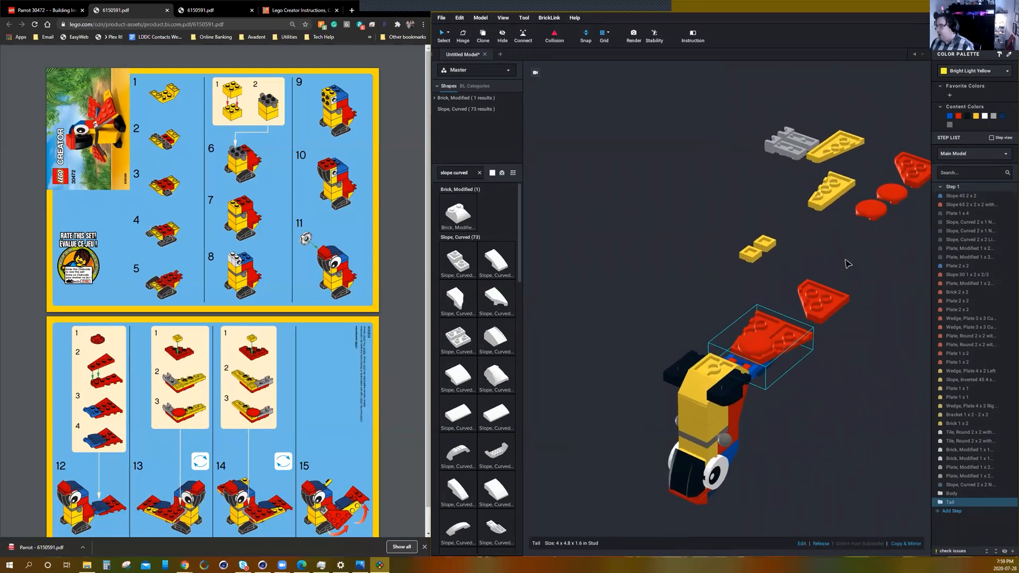
middle_drag(835, 267, 782, 284)
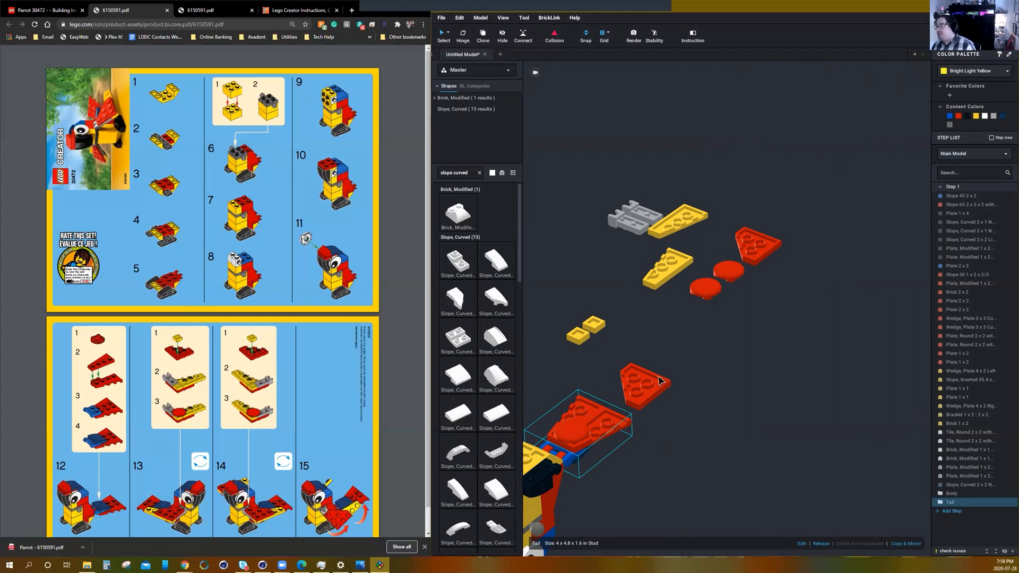
drag(642, 386, 673, 341)
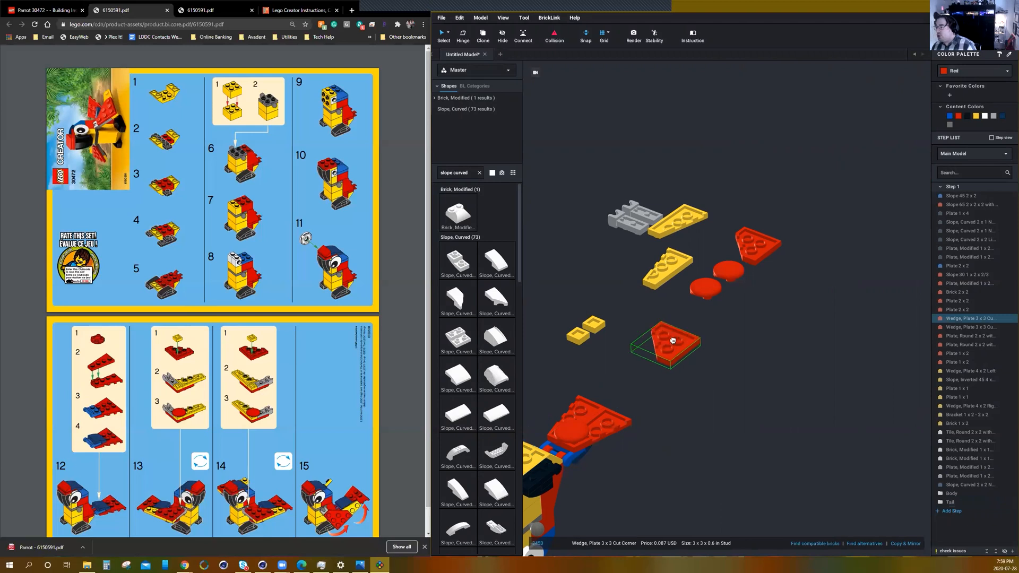
key(Right)
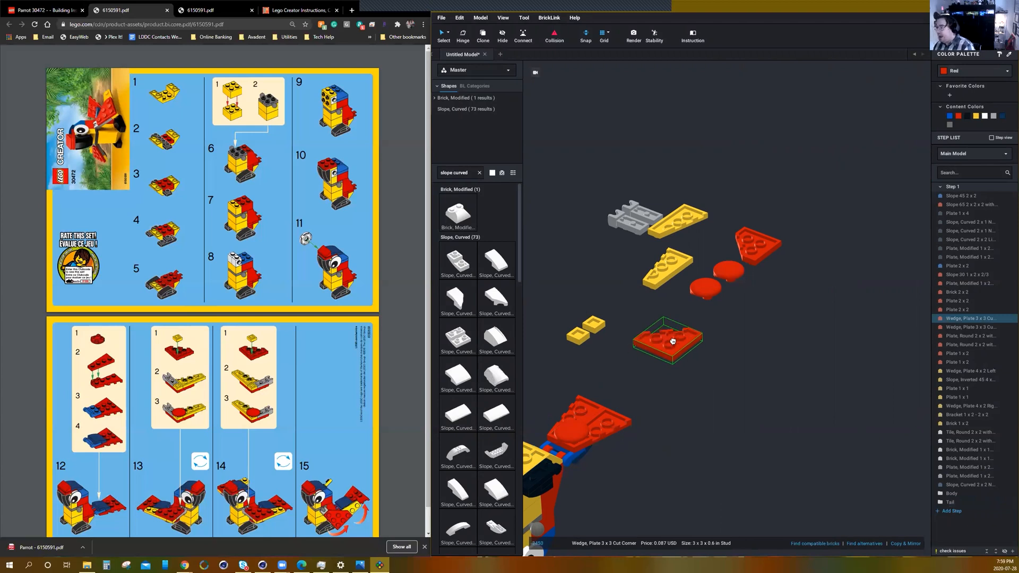
scroll(651, 372, up, 2)
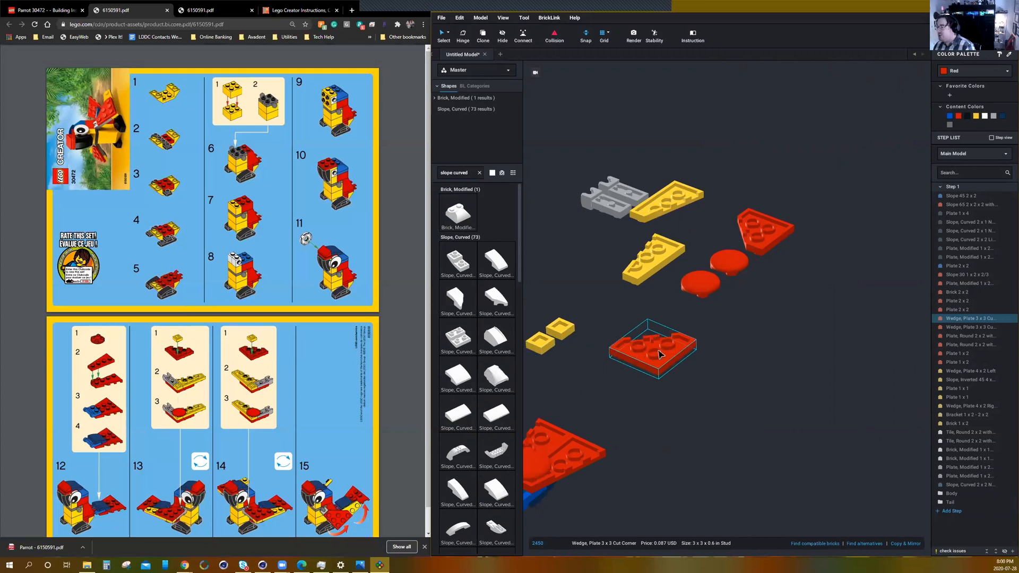
drag(567, 327, 667, 353)
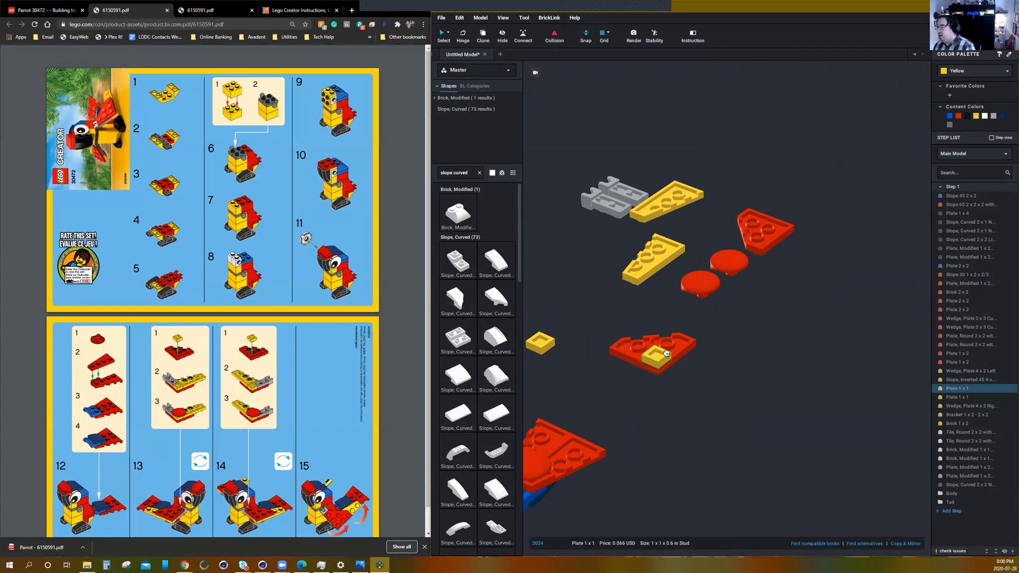
click(730, 355)
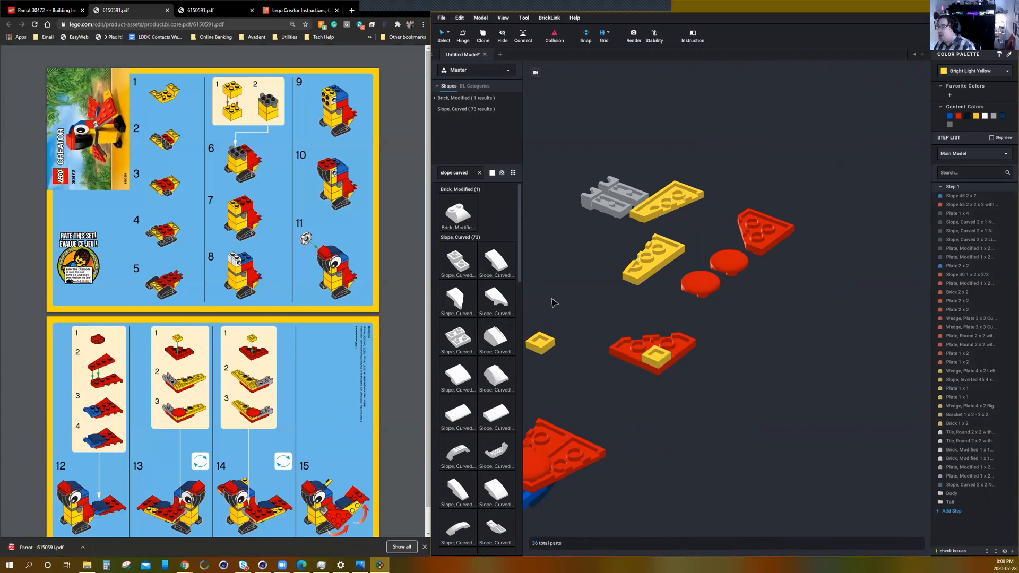
Complete the first wing's underside with a grey modified 1 x 2 plate, the yellow right 4 x 2 wedge plate and a red round 2 x 2 plate.
drag(610, 211, 619, 344)
click(596, 296)
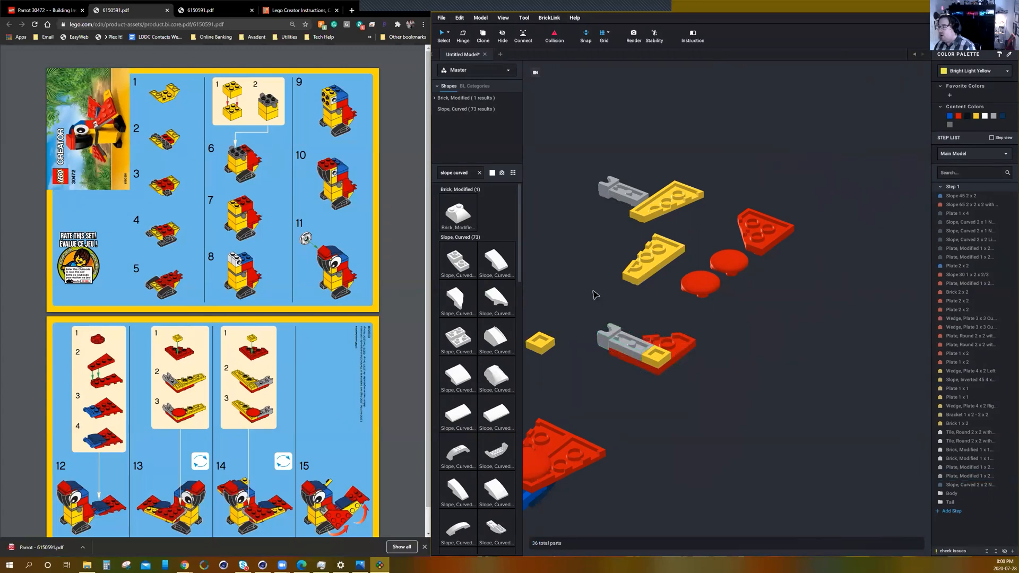
drag(668, 197, 683, 336)
drag(701, 283, 651, 348)
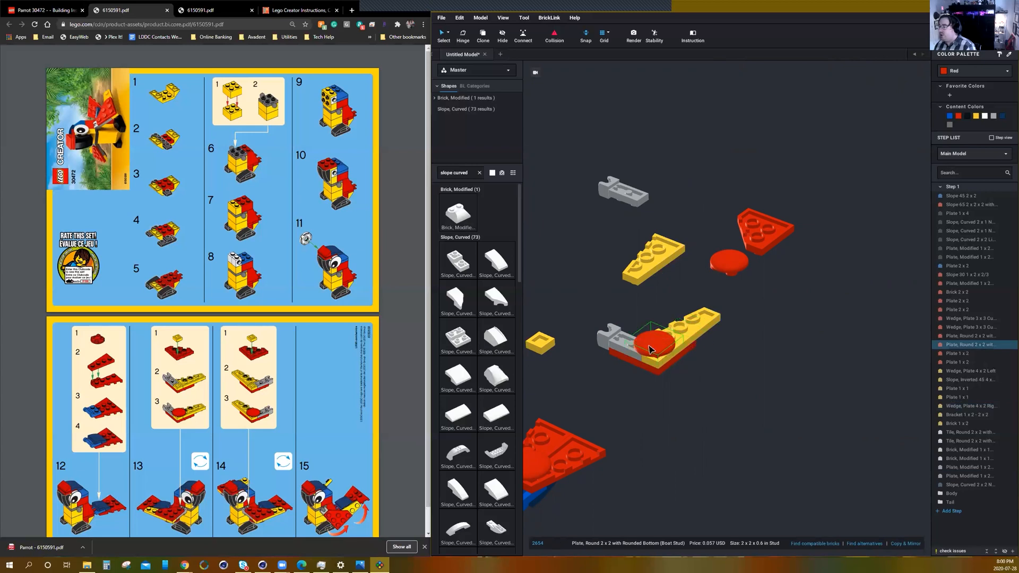
click(708, 400)
mouse_move(708, 401)
right_down()
mouse_move(729, 409)
mouse_move(694, 396)
right_up()
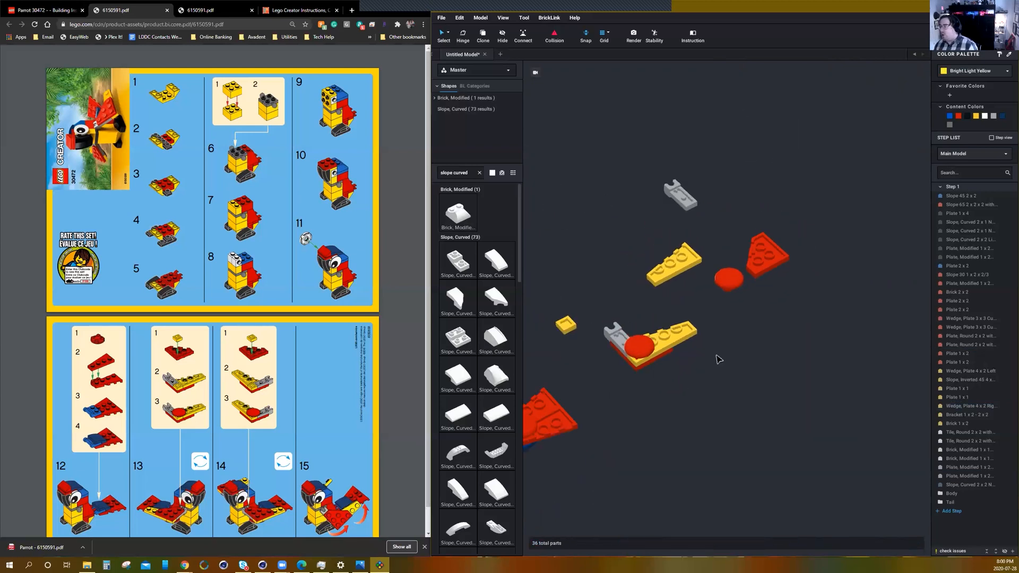
Set the other red 3 x 3 cut corner wedge plate apart, rotate it, and attach the remaining yellow 1 x 1 plate beneath its corner.
drag(764, 255, 798, 342)
key(Right)
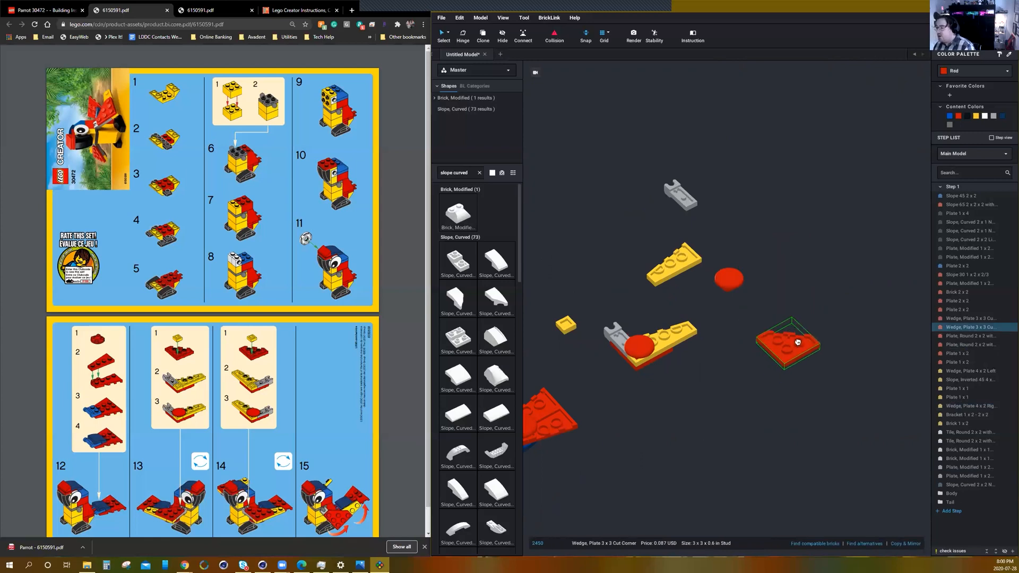
drag(567, 326, 787, 354)
Complete the second wing's underside with the yellow left 4 x 2 wedge plate, the remaining grey modified plate and the last red round 2 x 2 plate.
drag(678, 266, 776, 327)
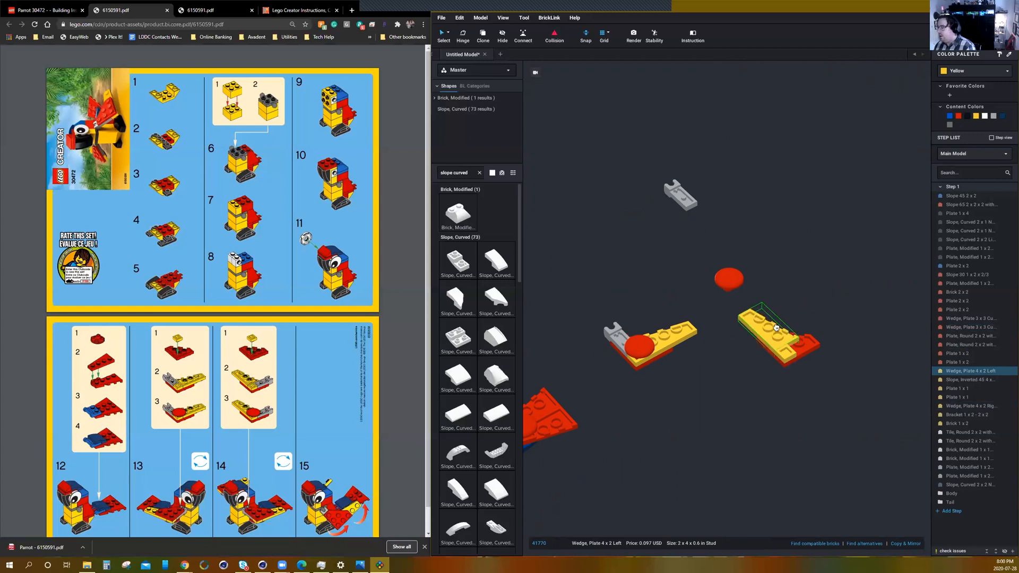
drag(681, 196, 810, 349)
click(748, 280)
drag(736, 282, 791, 346)
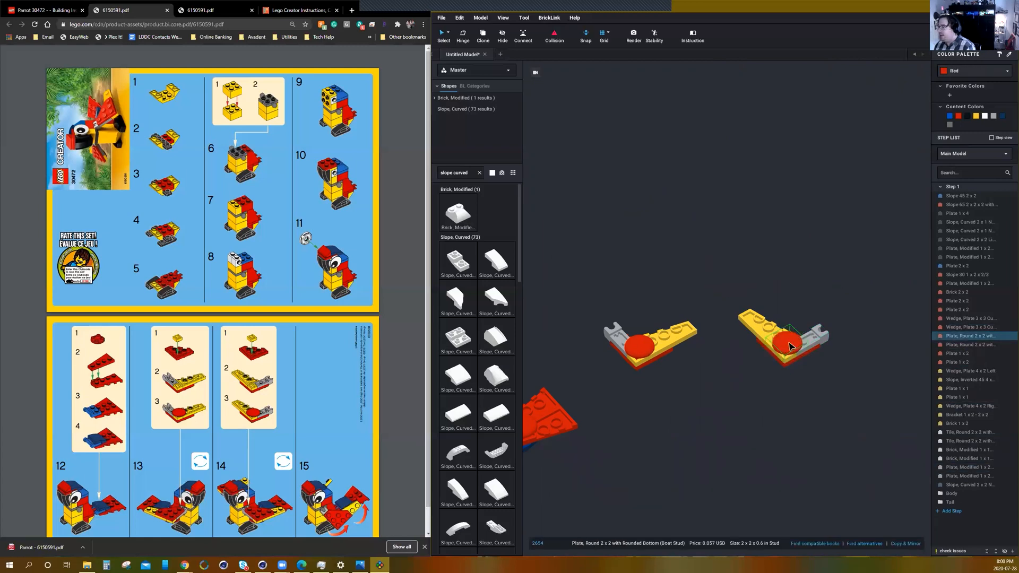
click(717, 409)
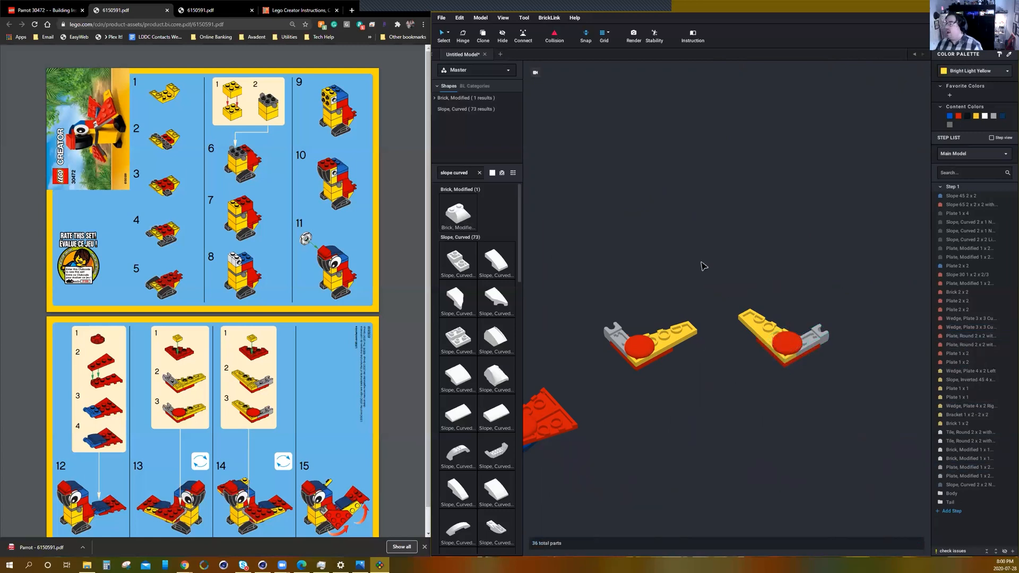
Group the five parts of the first wing into a submodel named Right Wing.
right_drag(696, 269, 650, 338)
right_drag(837, 420, 770, 421)
drag(698, 265, 589, 367)
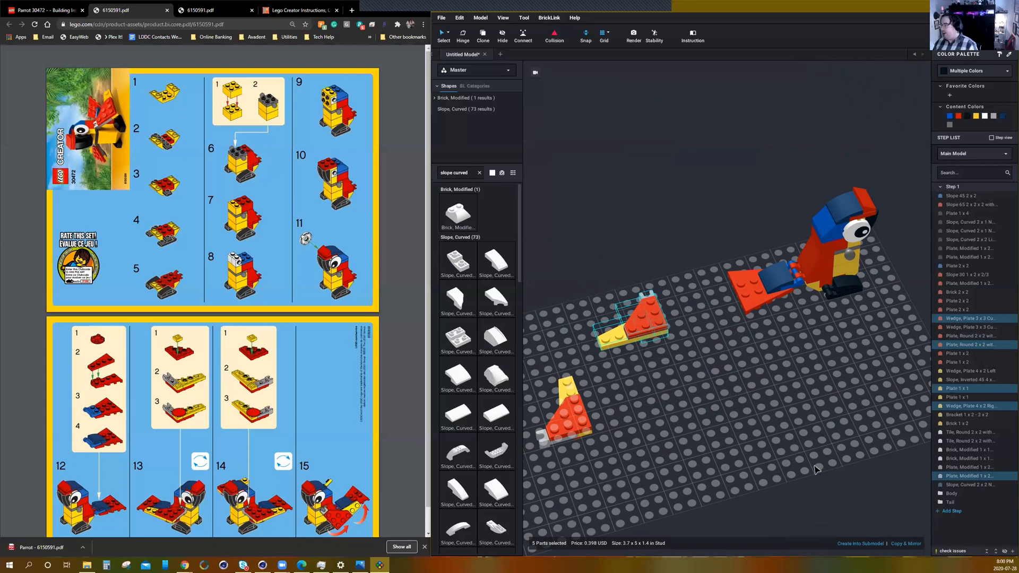
click(853, 544)
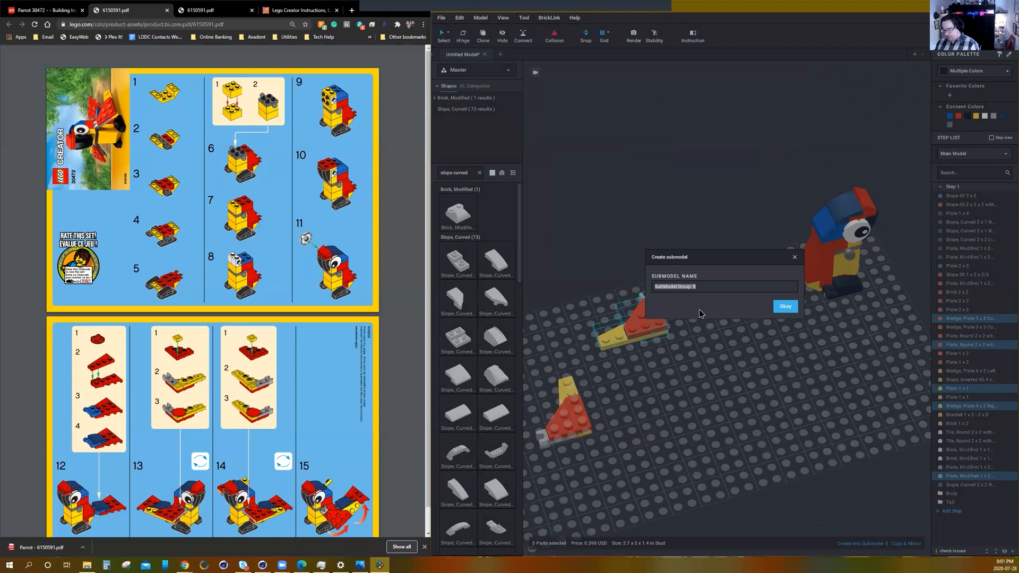
text(Right Wing)
key(Return)
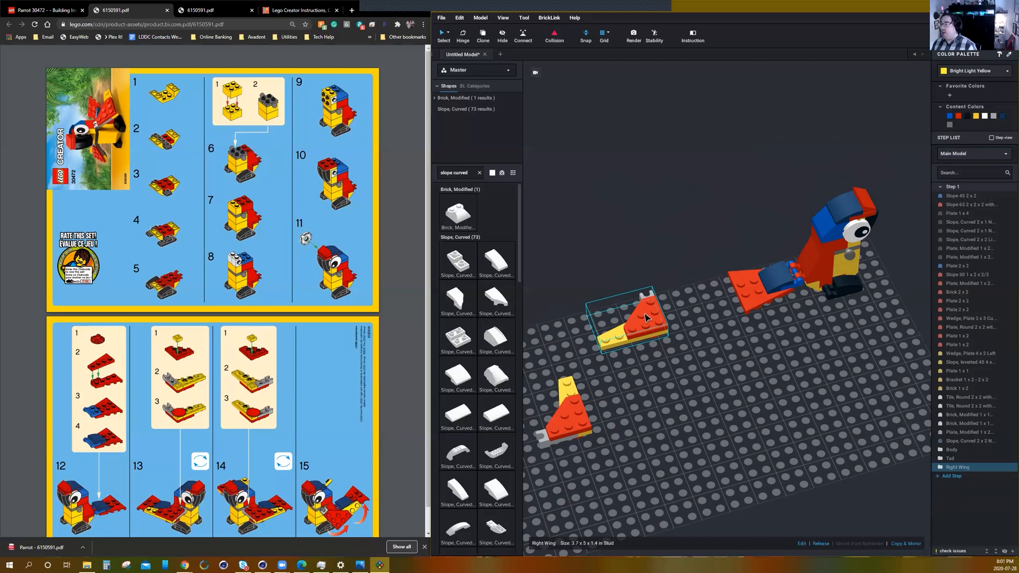
Bring the Right Wing submodel over to the parrot and attach it by its grey connector to the right side of the body.
drag(646, 323, 751, 374)
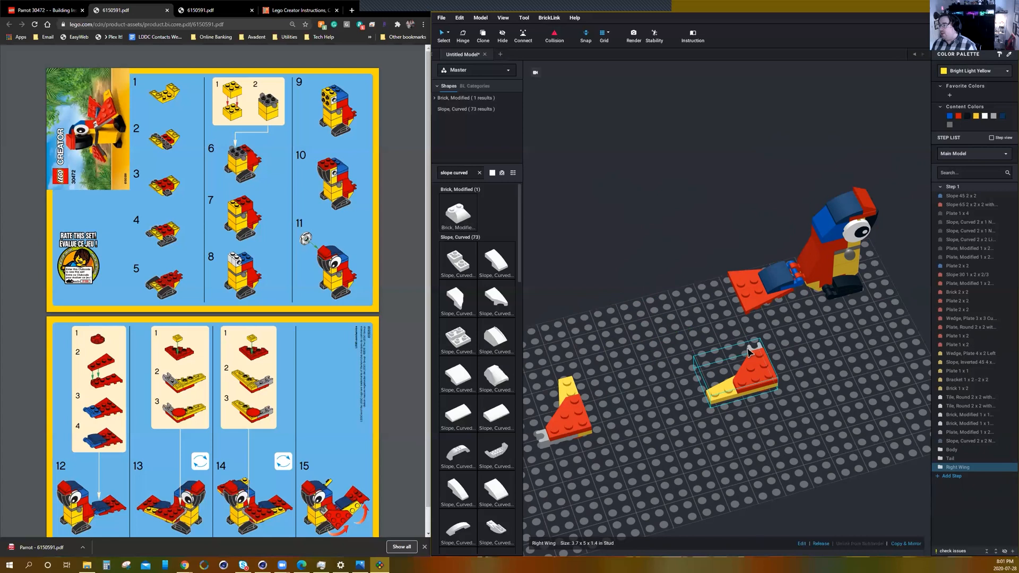
drag(751, 350, 852, 258)
right_drag(814, 342, 870, 351)
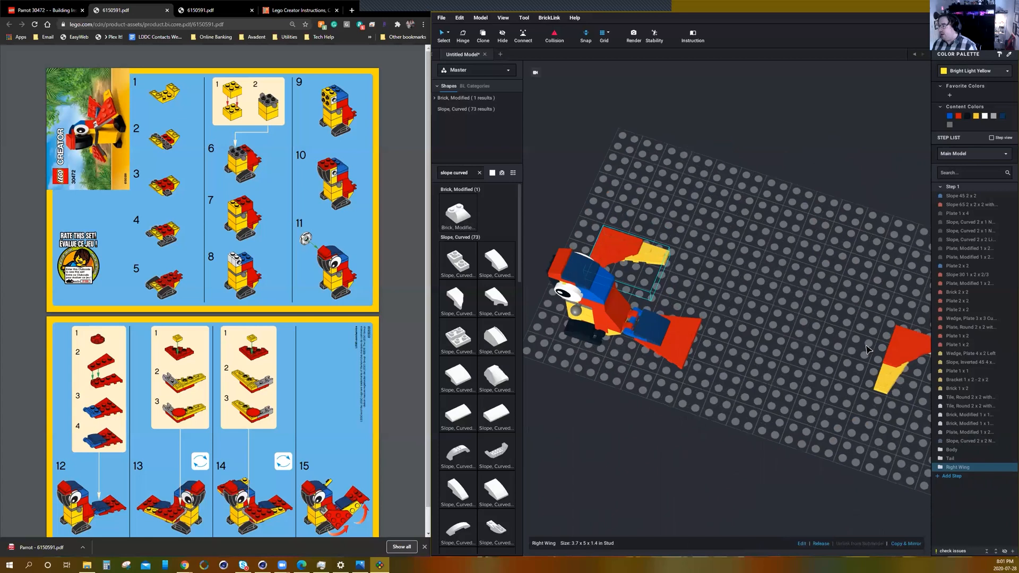
Group the five parts of the second wing into a submodel named Left Wing.
middle_drag(808, 356, 588, 285)
drag(755, 255, 652, 320)
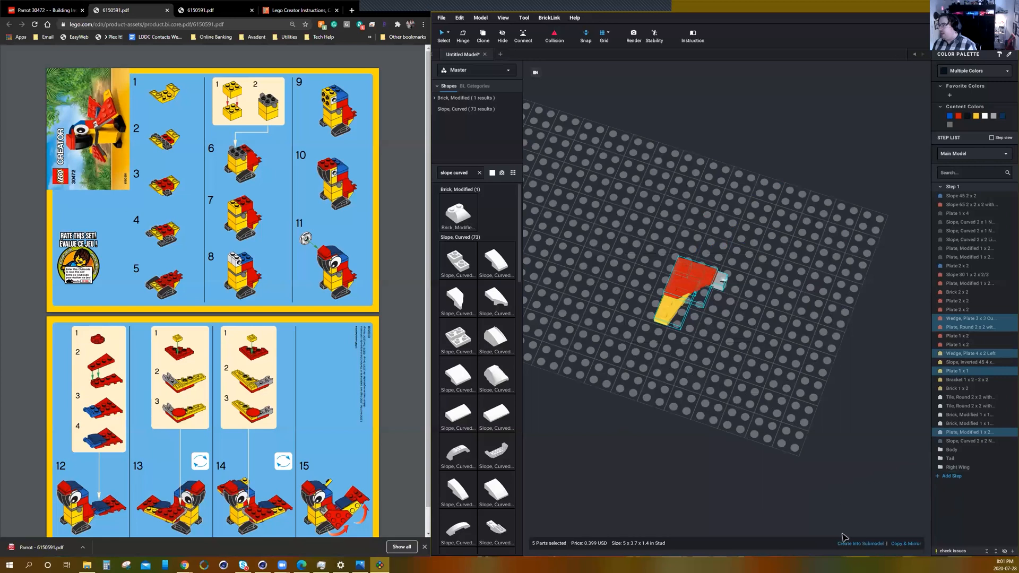
click(874, 545)
text(Left)
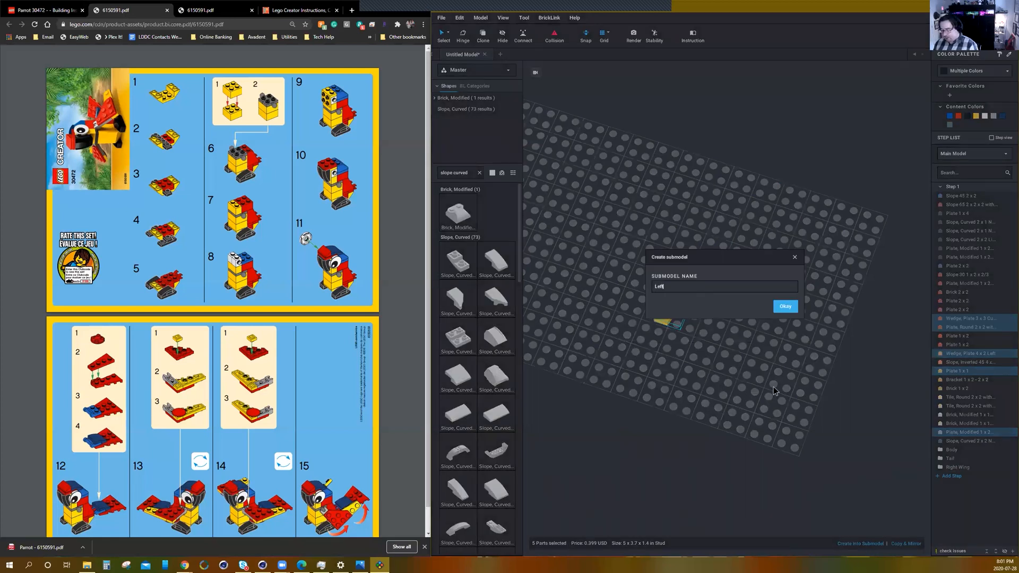
text( Wing)
key(Return)
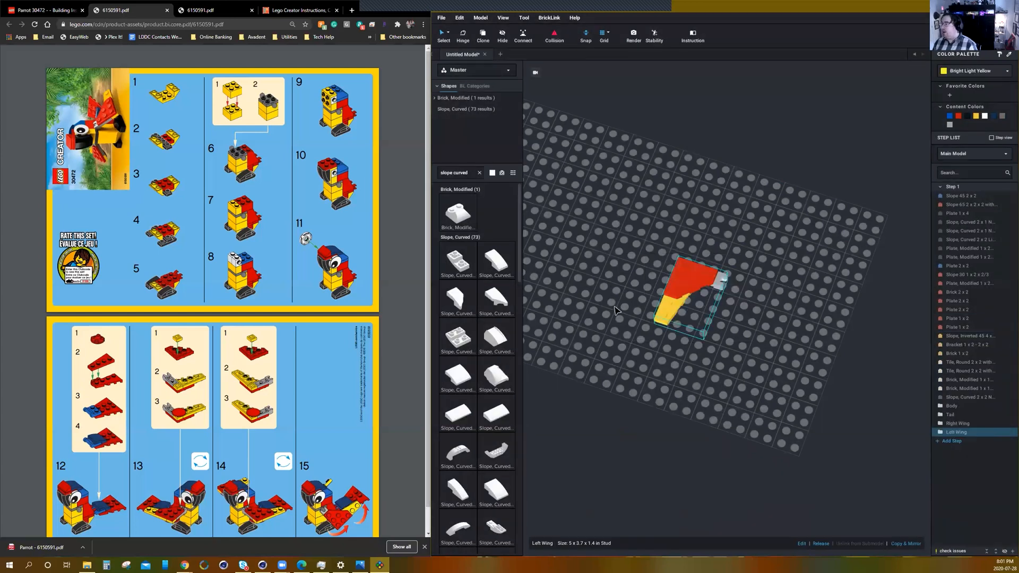
Bring the Left Wing submodel over to the parrot, rotate it to fit, and attach it by its grey connector to the left side of the body.
middle_drag(625, 386, 685, 396)
scroll(689, 388, down, 3)
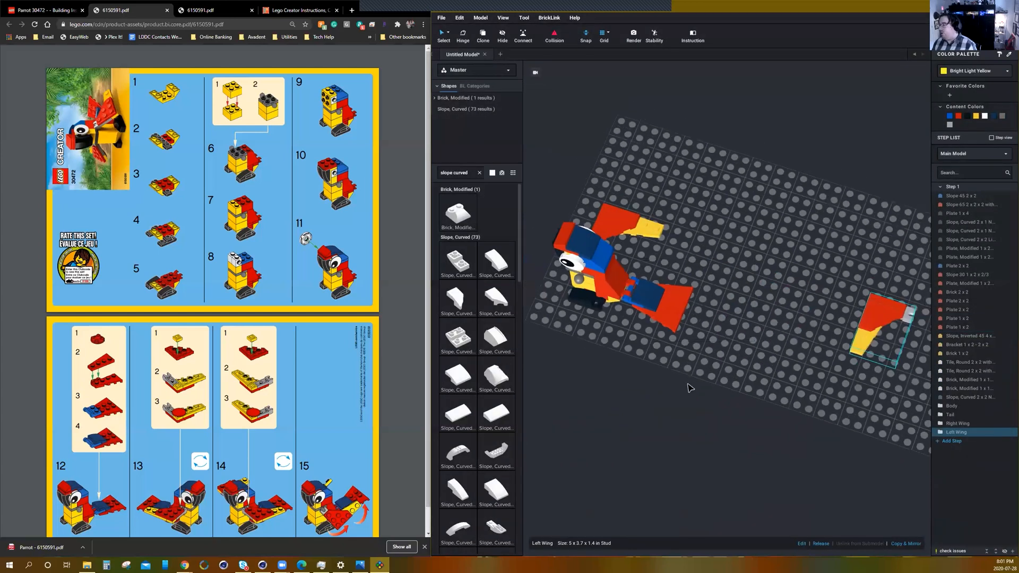
right_drag(704, 433, 766, 271)
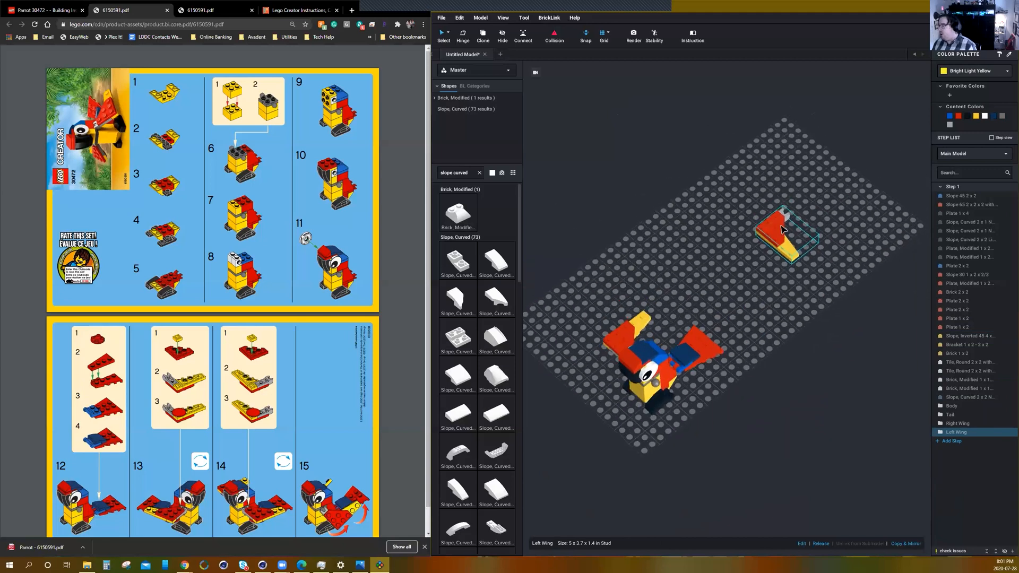
drag(787, 221, 655, 388)
key(Right)
key(Right)
key(Right)
mouse_move(655, 406)
right_down()
mouse_move(665, 402)
mouse_move(642, 406)
mouse_move(653, 408)
right_up()
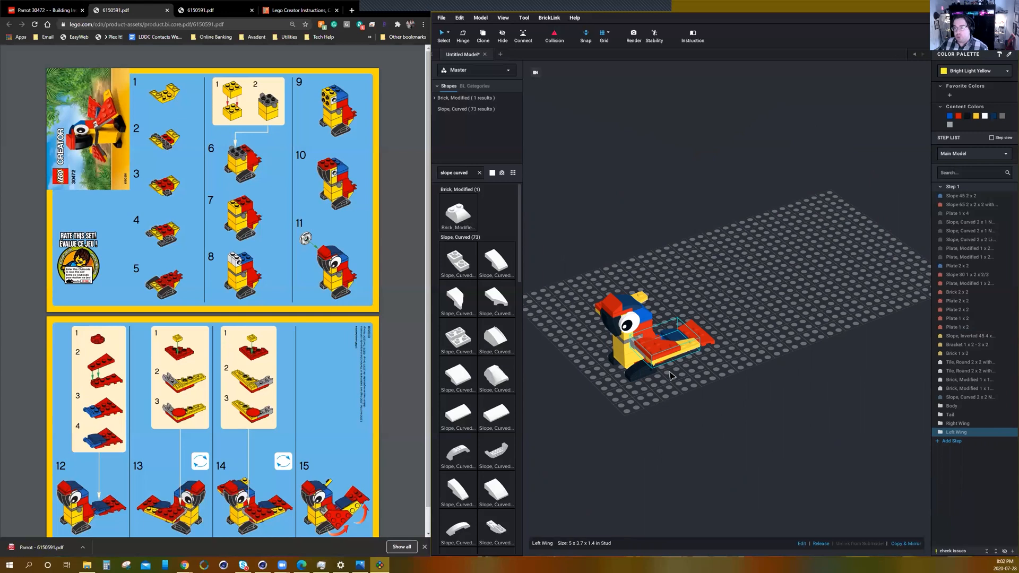
Fold the Left Wing down against the parrot's side with the Hinge tool.
scroll(645, 395, up, 5)
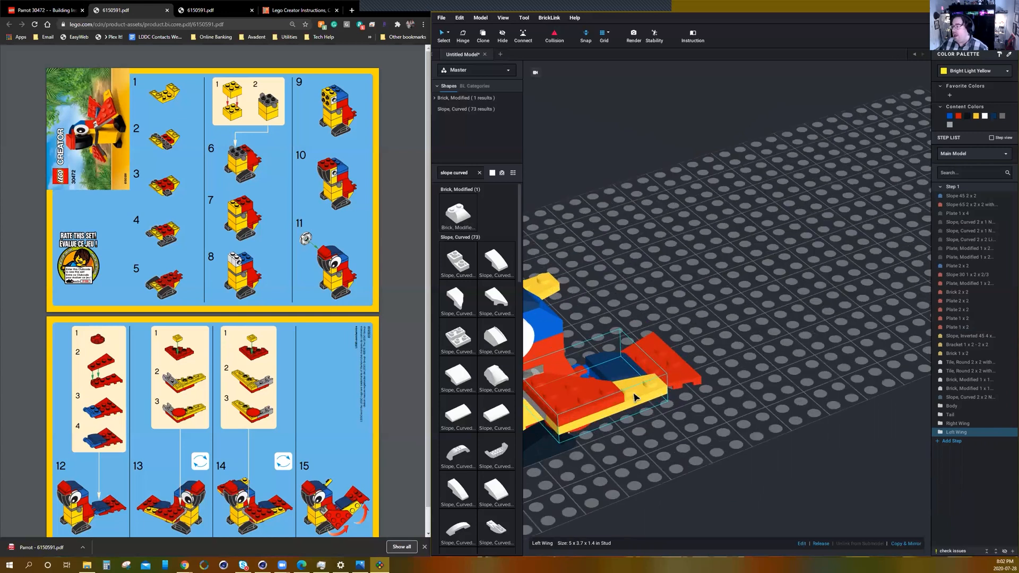
right_drag(641, 435, 725, 423)
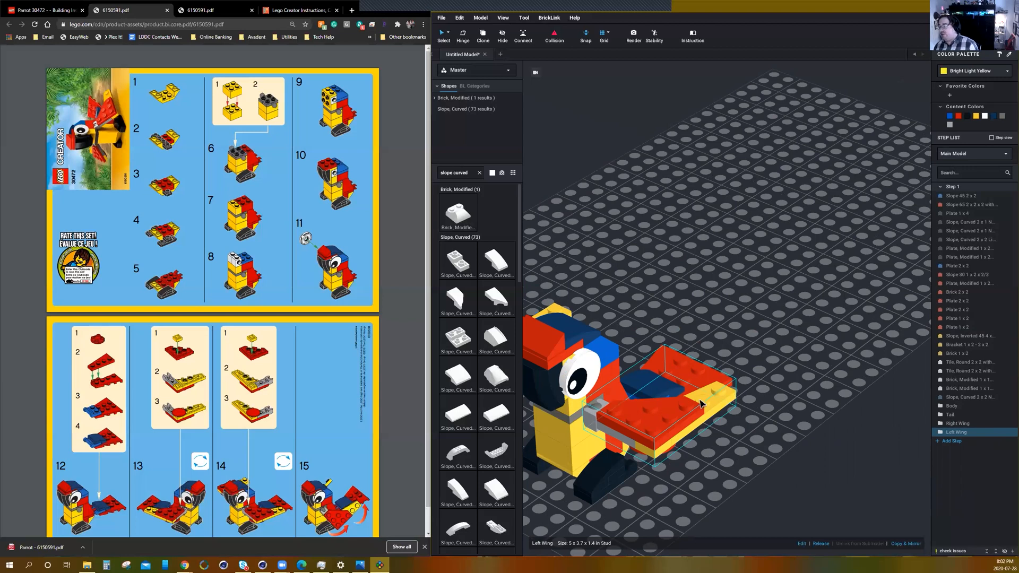
right_drag(693, 486, 695, 484)
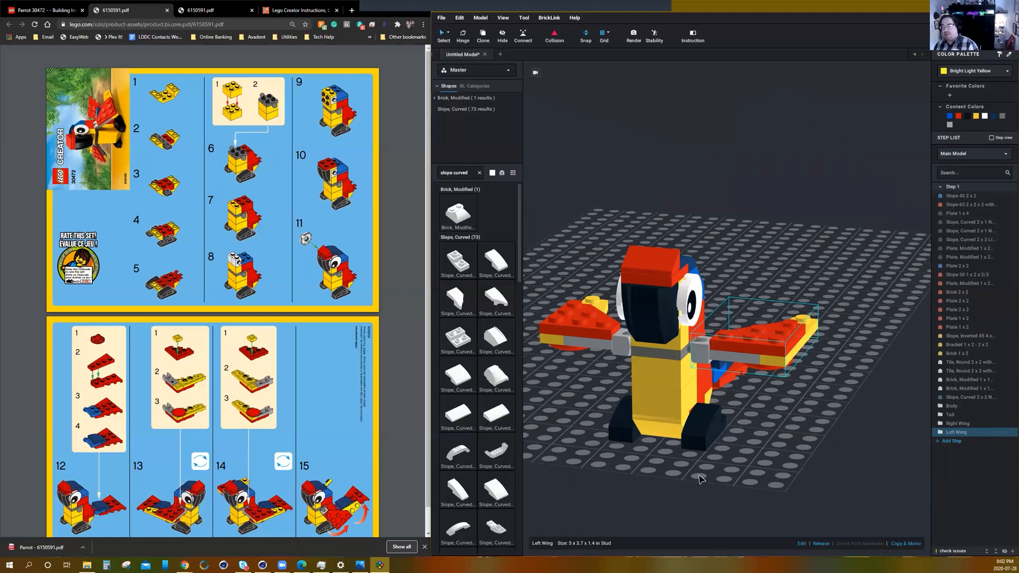
right_drag(699, 480, 750, 443)
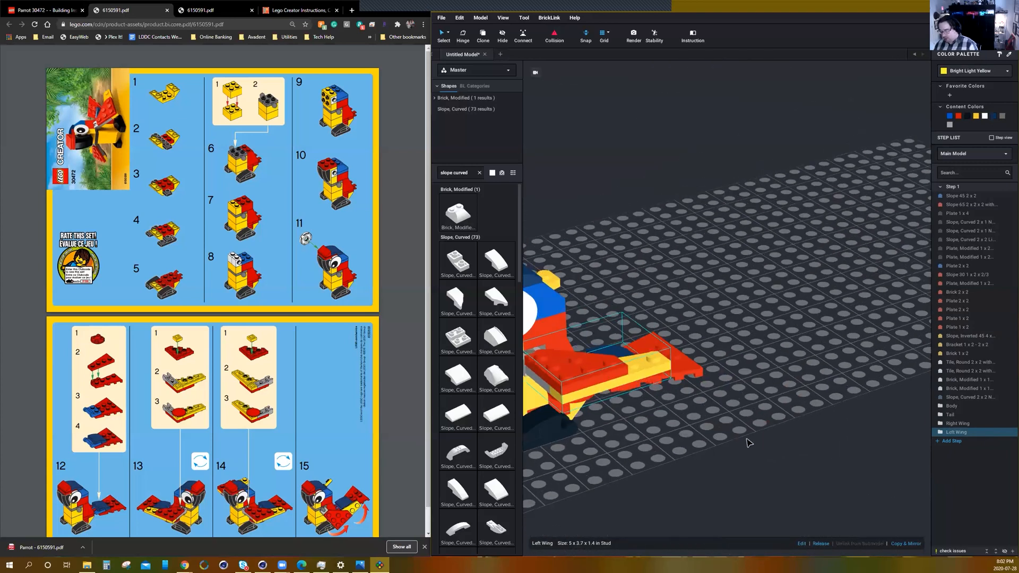
right_drag(668, 444, 699, 444)
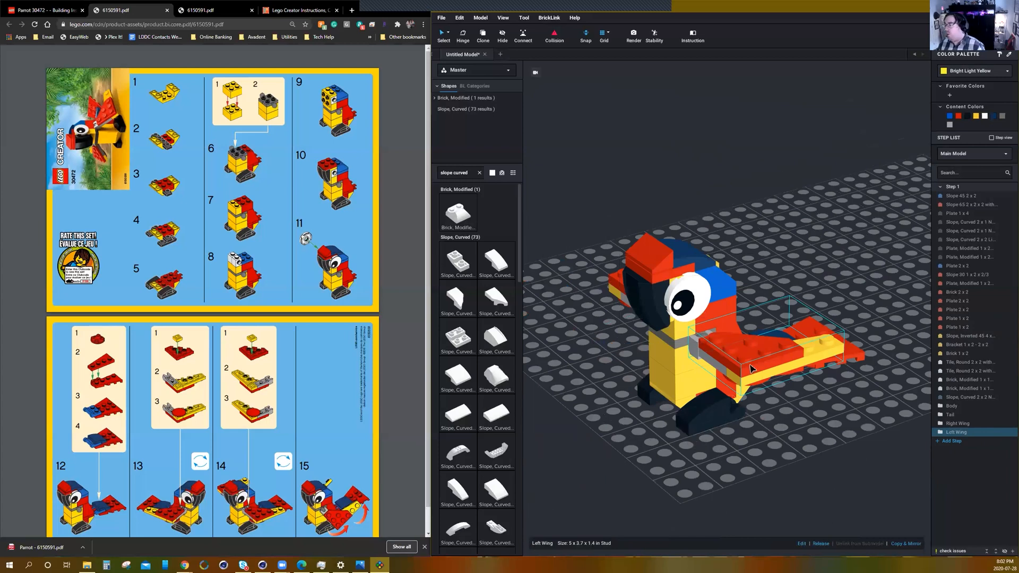
right_drag(747, 393, 746, 453)
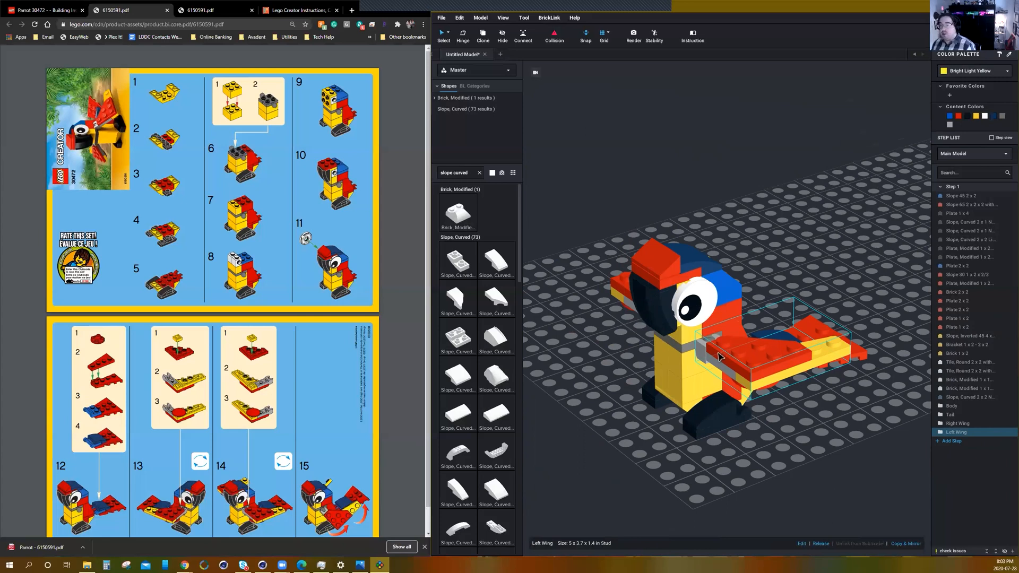
key(h)
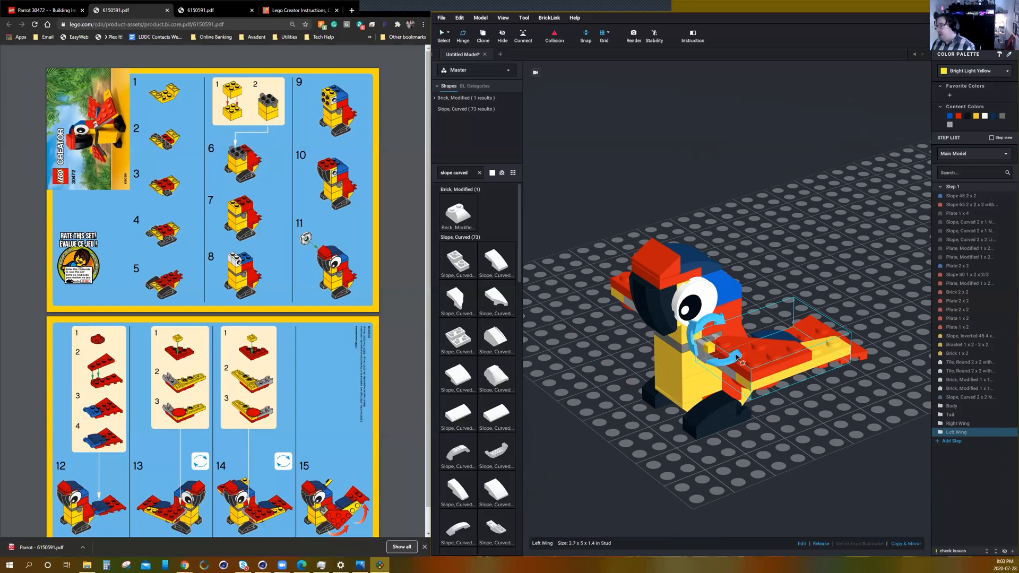
scroll(757, 372, up, 2)
scroll(757, 373, up, 1)
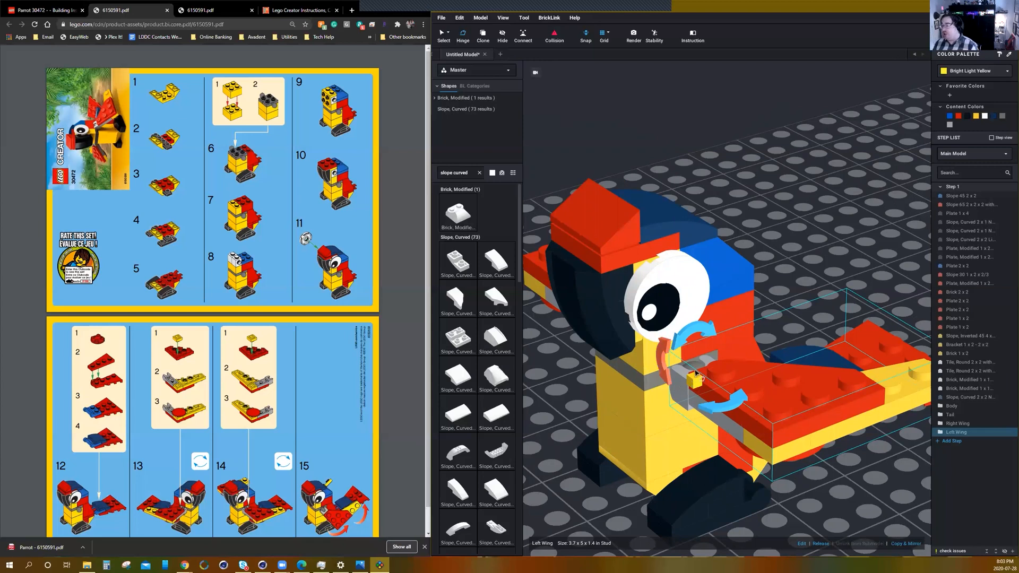
right_drag(808, 388, 760, 384)
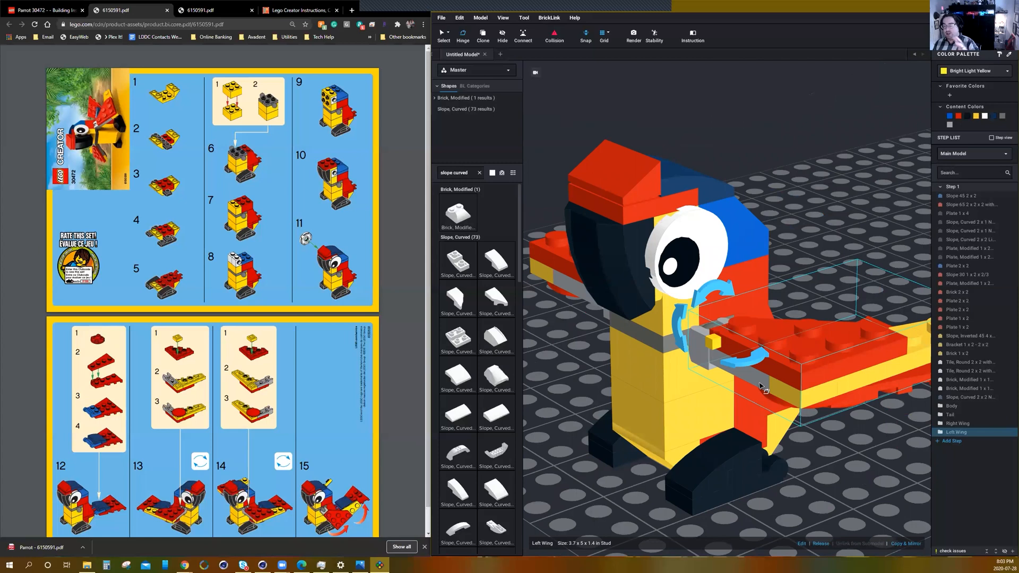
mouse_move(792, 352)
right_down()
mouse_move(770, 355)
mouse_move(792, 356)
right_up()
right_drag(773, 423, 633, 283)
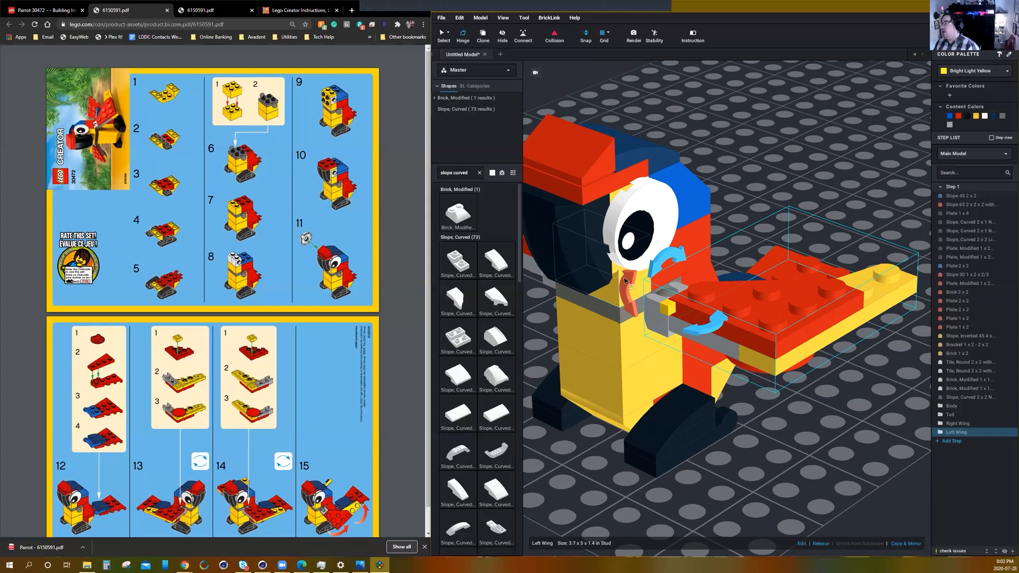
drag(636, 282, 688, 388)
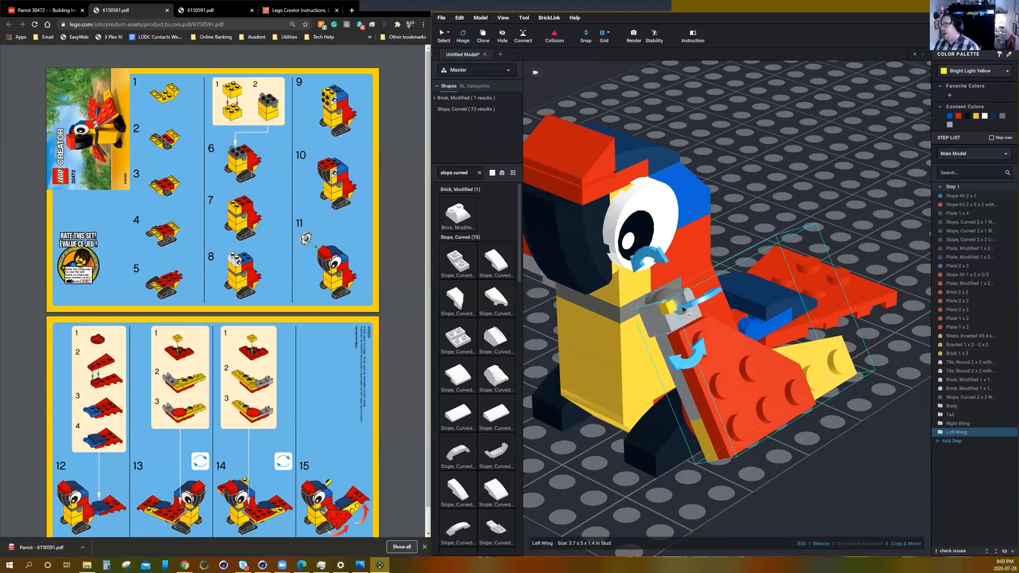
Tilt the folded Left Wing at its shoulder hinge so its front edge slopes down and its yellow tip points up toward the back.
right_drag(762, 397, 655, 348)
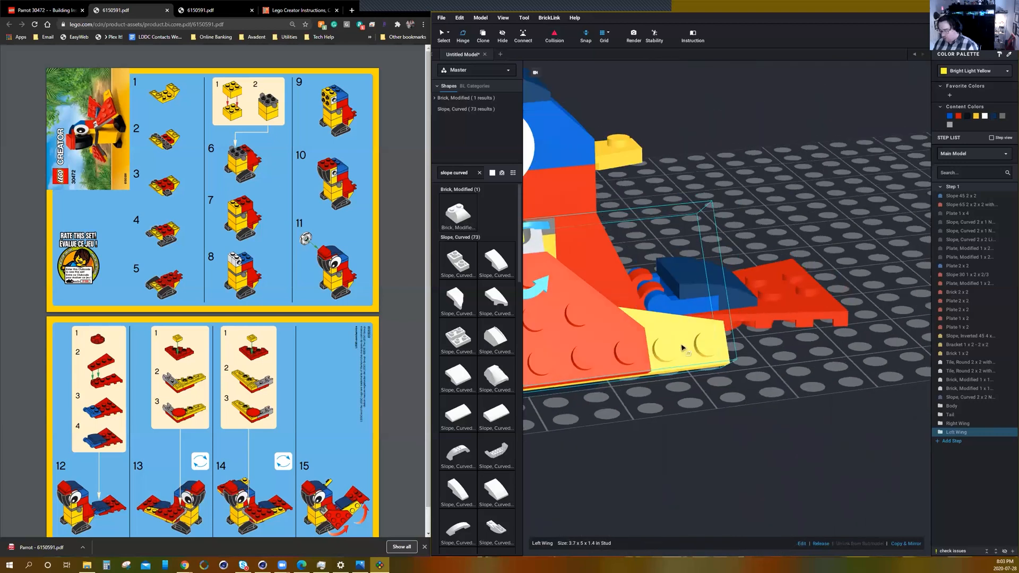
middle_drag(656, 347, 720, 380)
drag(590, 334, 617, 338)
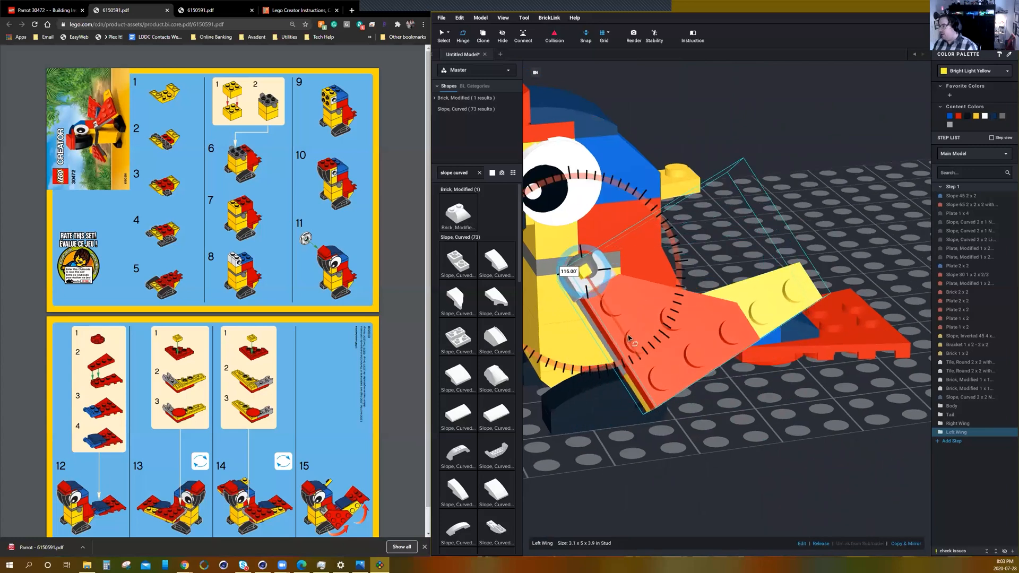
Fold the Right Wing down against the body by about 55° around its shoulder hinge.
right_drag(615, 418, 724, 299)
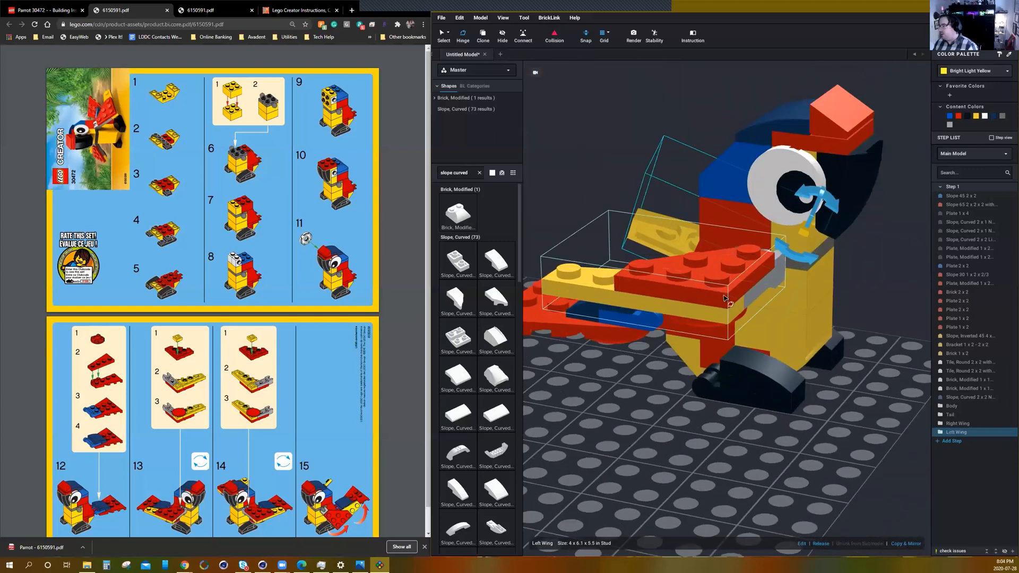
click(765, 300)
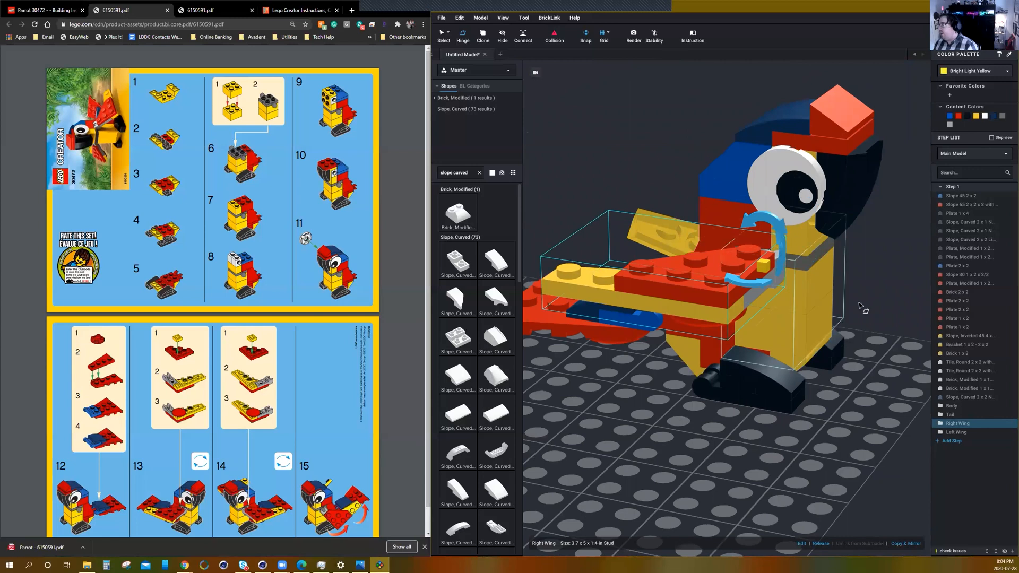
right_drag(849, 335, 761, 256)
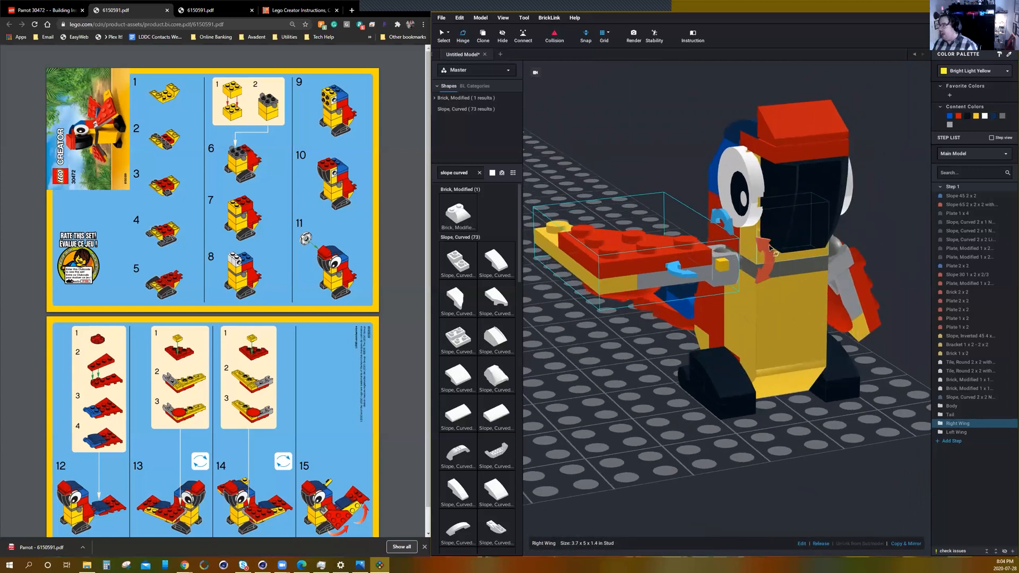
drag(768, 250, 761, 229)
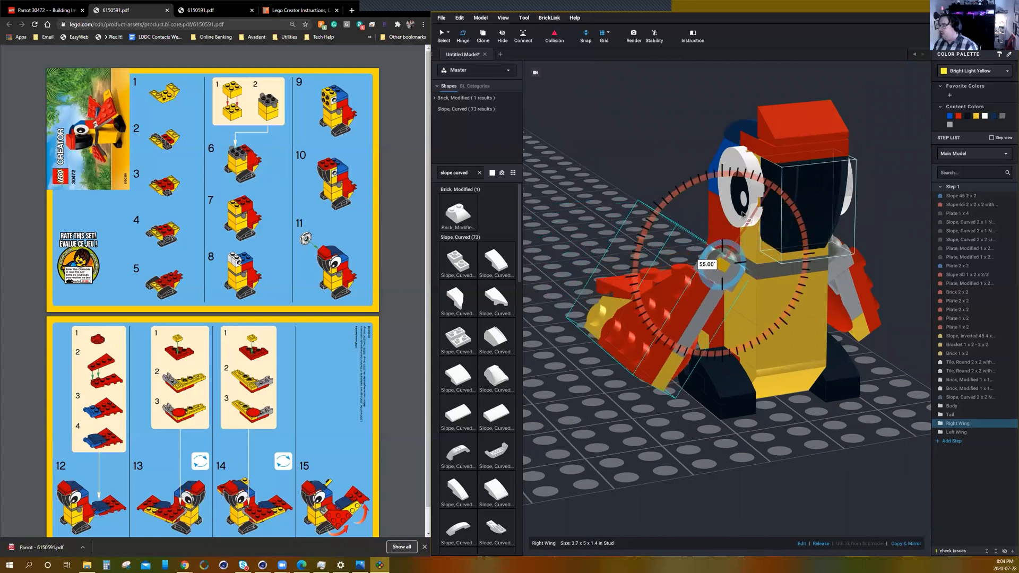
drag(740, 214, 740, 216)
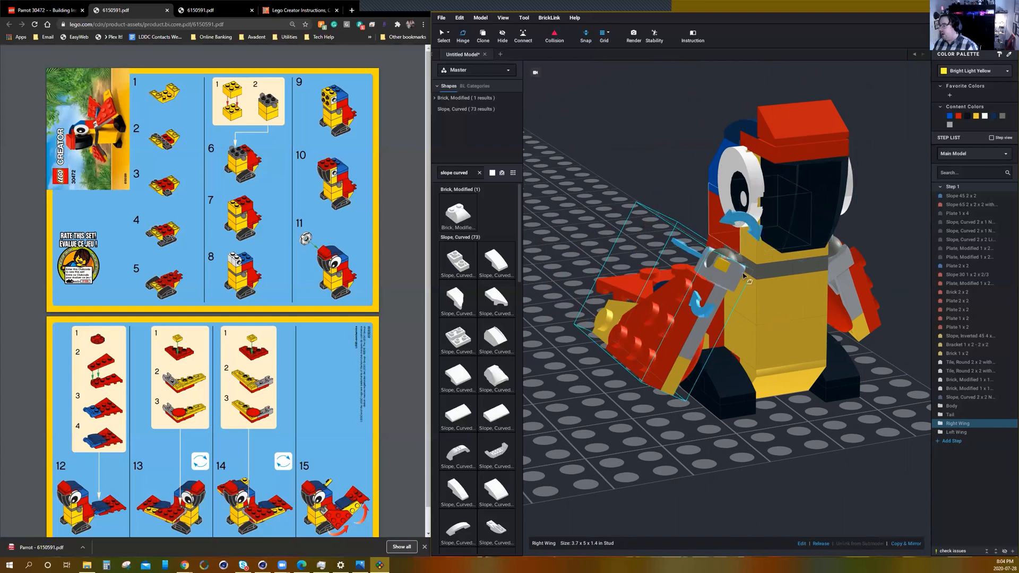
Tilt the folded Right Wing at its shoulder so its yellow tip points up toward the back, similar to the Left Wing.
right_drag(764, 392, 870, 356)
drag(785, 311, 749, 308)
right_drag(638, 350, 726, 285)
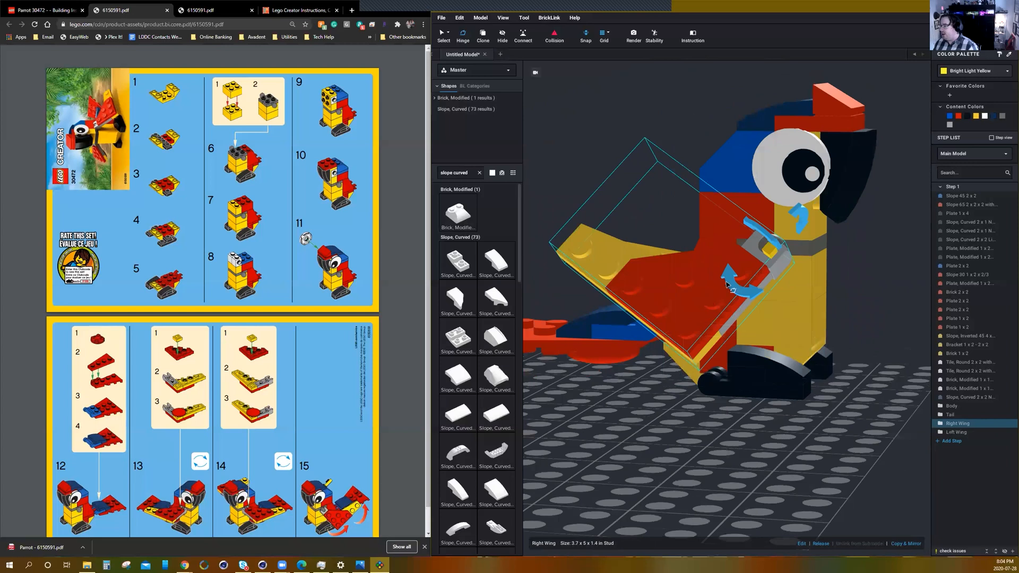
drag(736, 285, 745, 293)
right_drag(642, 369, 759, 372)
Hinge the Tail submodel upward behind the parrot's body.
click(690, 347)
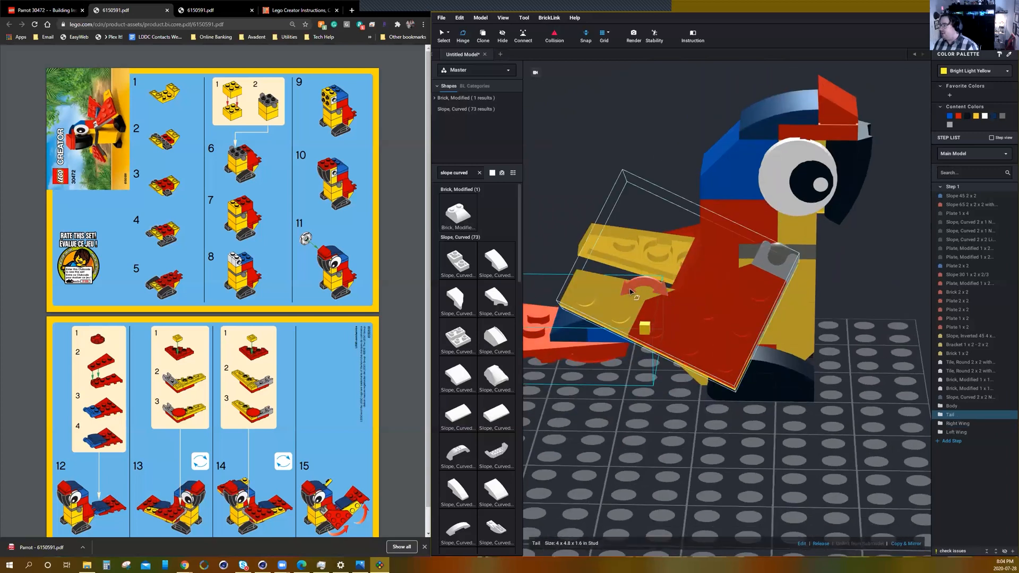
drag(633, 289, 672, 269)
scroll(706, 329, down, 4)
right_drag(730, 369, 672, 361)
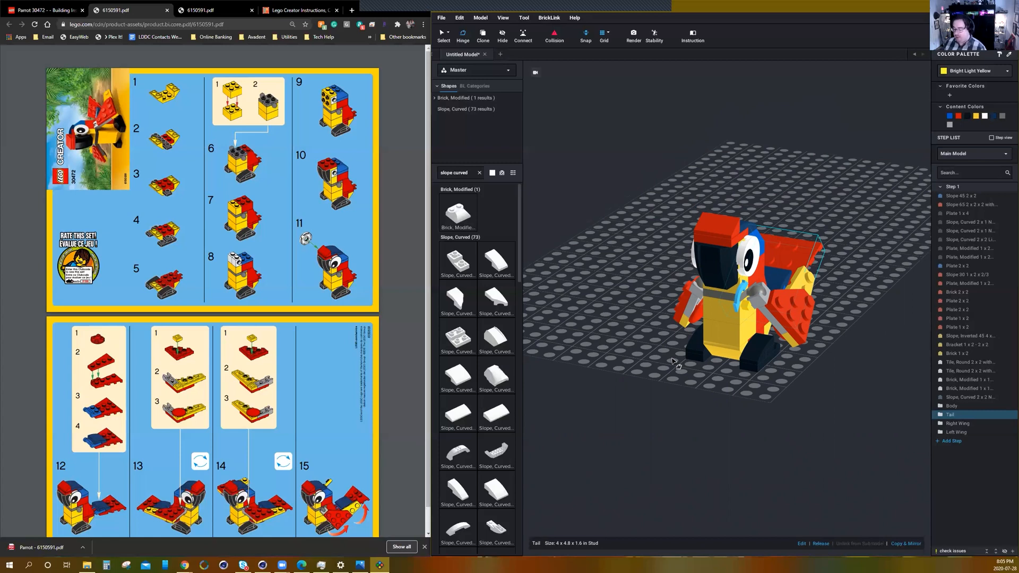
click(645, 20)
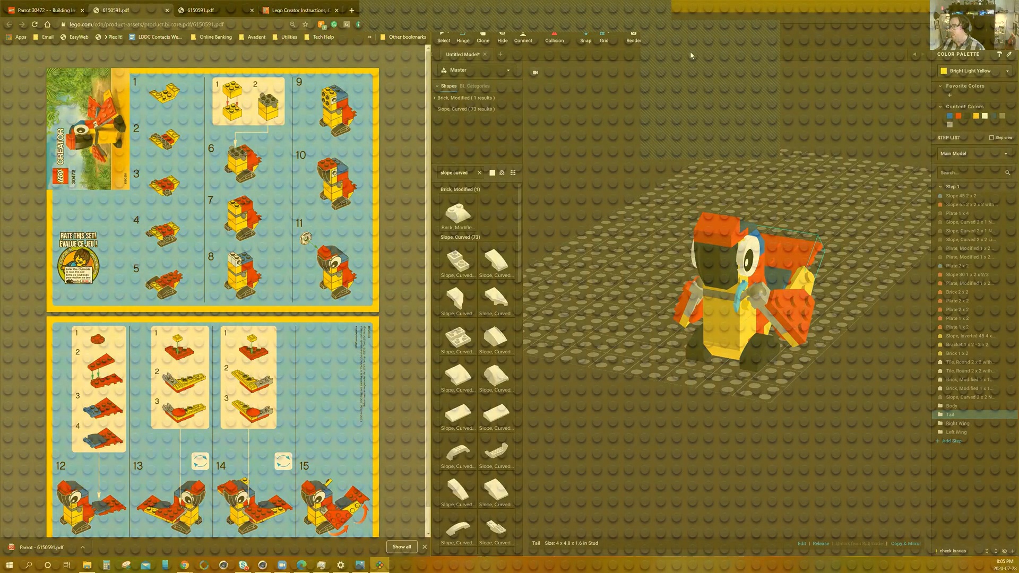